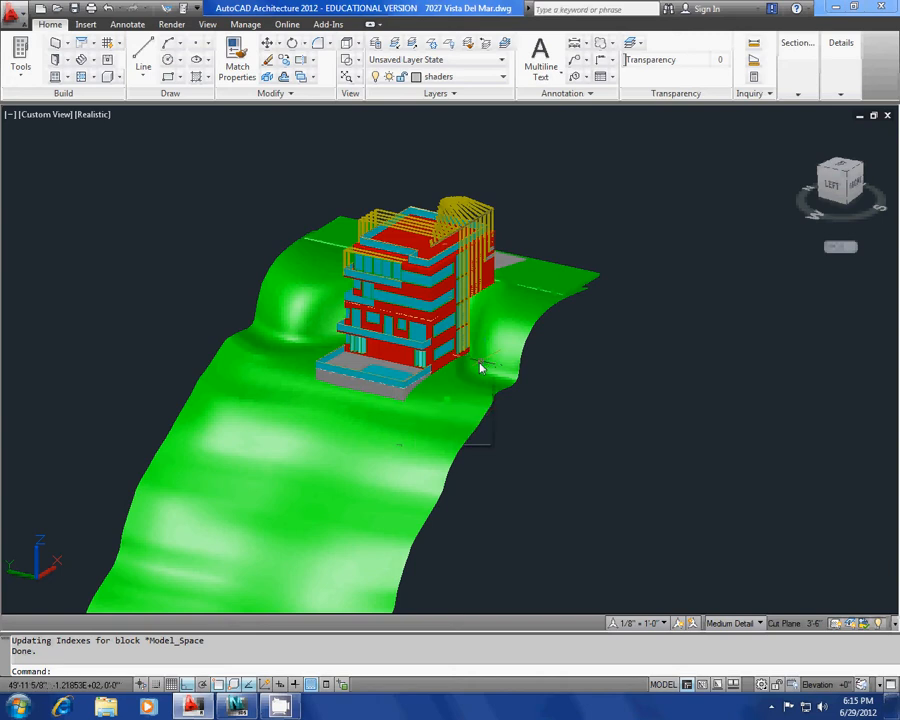
Zoom and orbit around the AutoCAD house model, then run the ORIGIN command.
{"action": "scroll", "coordinate": [482, 368], "scroll_direction": "up", "scroll_amount": 5}
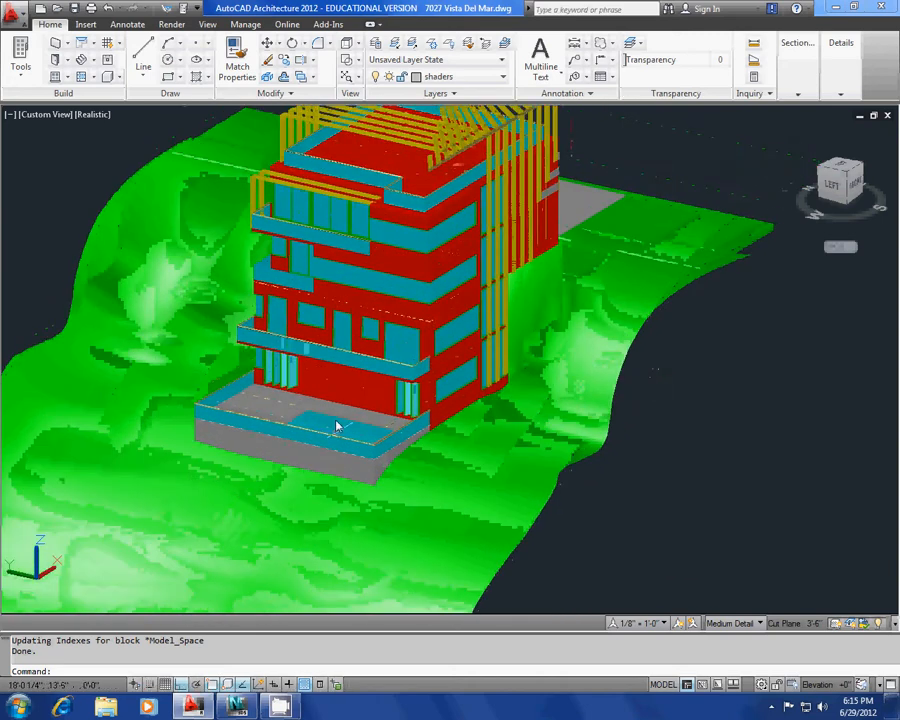
{"action": "middle_click_drag", "start_coordinate": [337, 427], "coordinate": [349, 367], "text": "shift"}
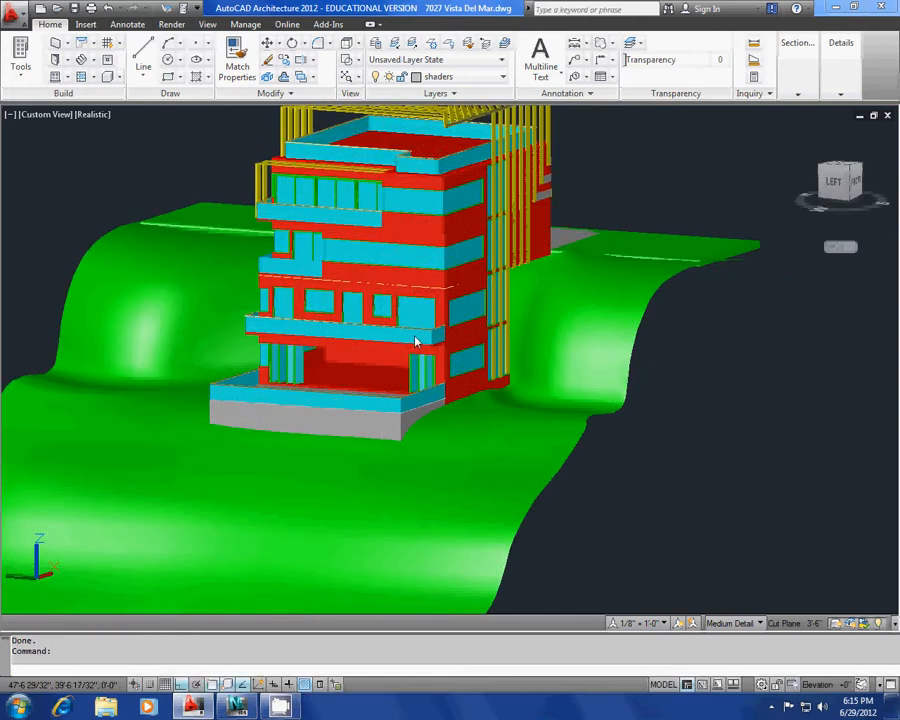
{"action": "middle_click_drag", "start_coordinate": [462, 265], "coordinate": [415, 322], "text": "shift"}
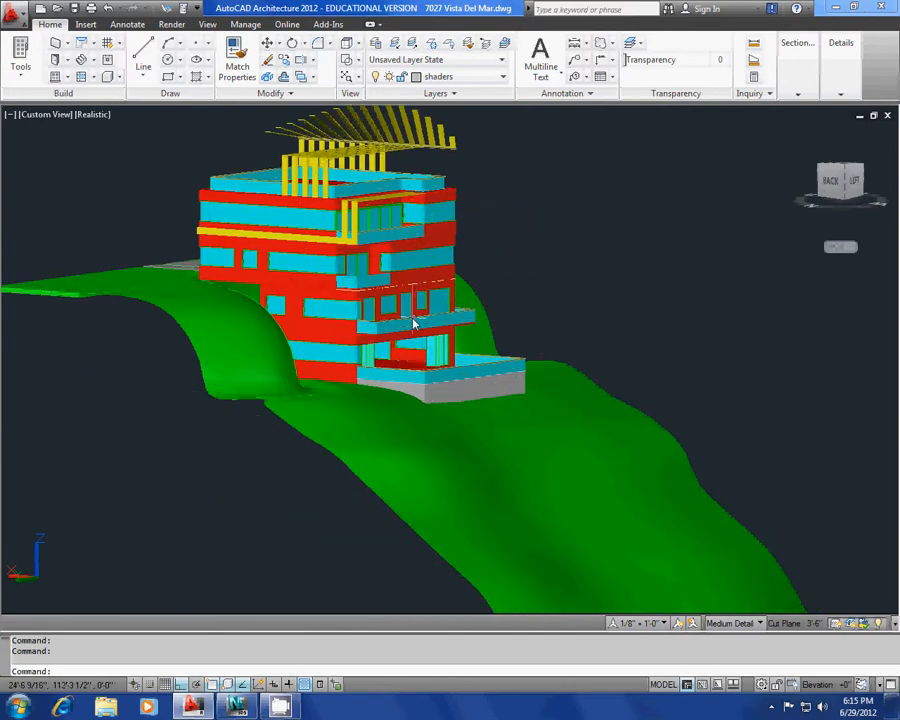
{"action": "type", "text": "origin"}
{"action": "key", "text": "Return"}
Orbit and pan the house once more, then switch over to 3ds Max Design.
{"action": "mouse_move", "coordinate": [413, 320]}
{"action": "middle_mouse_down", "text": "shift"}
{"action": "mouse_move", "coordinate": [402, 374]}
{"action": "mouse_move", "coordinate": [430, 401]}
{"action": "mouse_move", "coordinate": [354, 410]}
{"action": "middle_mouse_up", "text": "shift"}
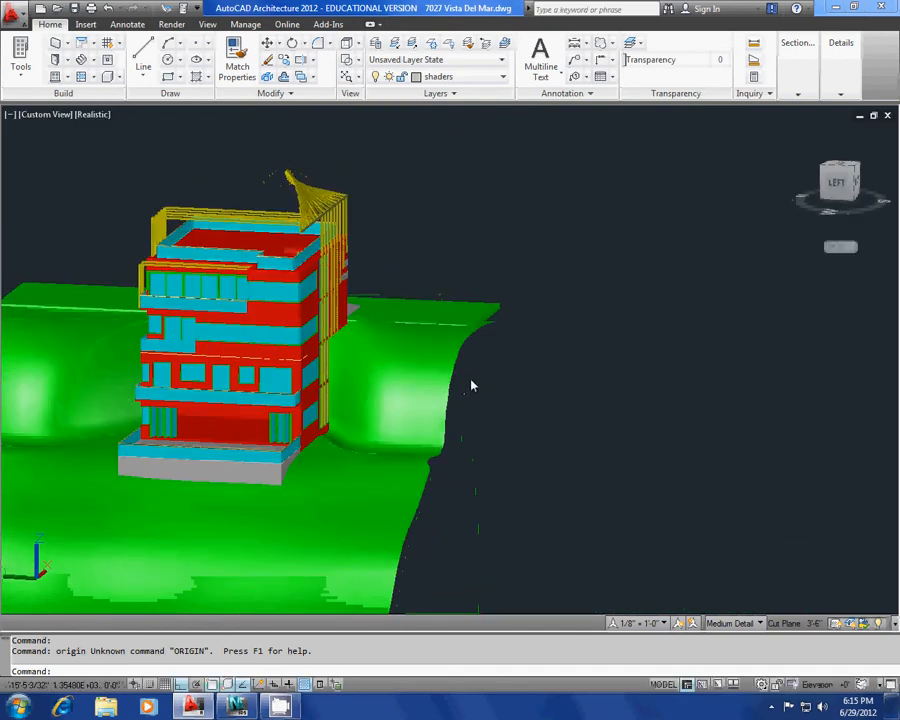
{"action": "middle_click_drag", "start_coordinate": [365, 474], "coordinate": [484, 450]}
{"action": "left_click", "coordinate": [238, 707]}
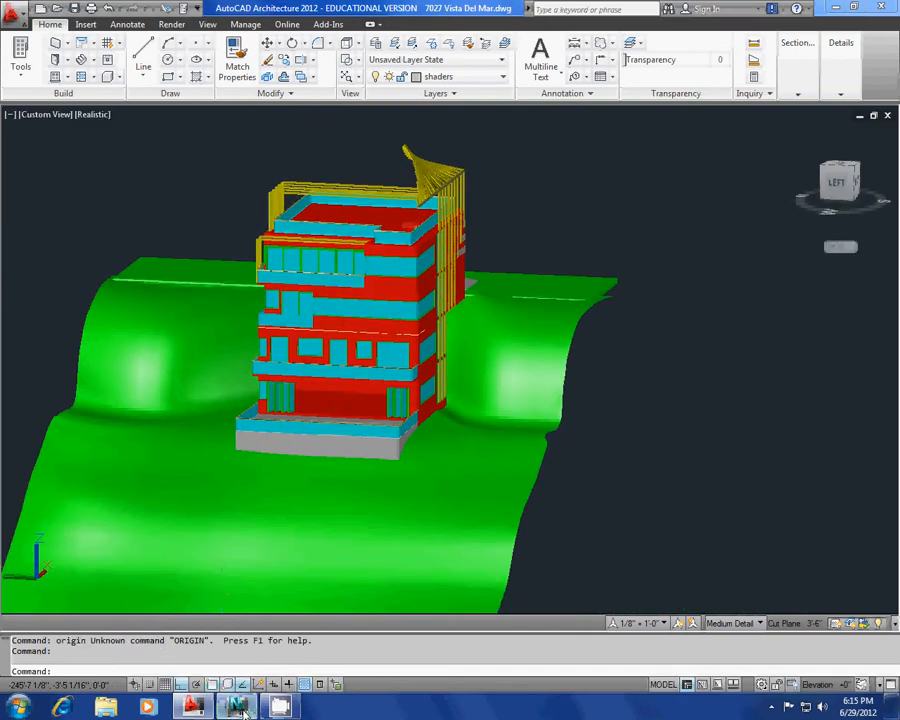
{"action": "scroll", "coordinate": [304, 422], "scroll_direction": "down", "scroll_amount": 2}
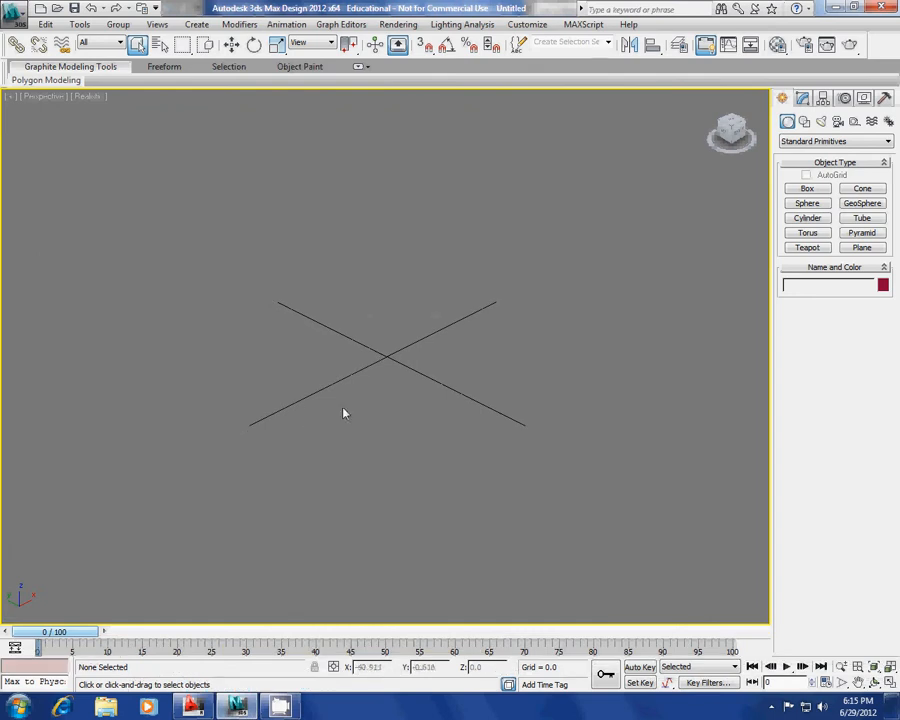
{"action": "left_click", "coordinate": [16, 12]}
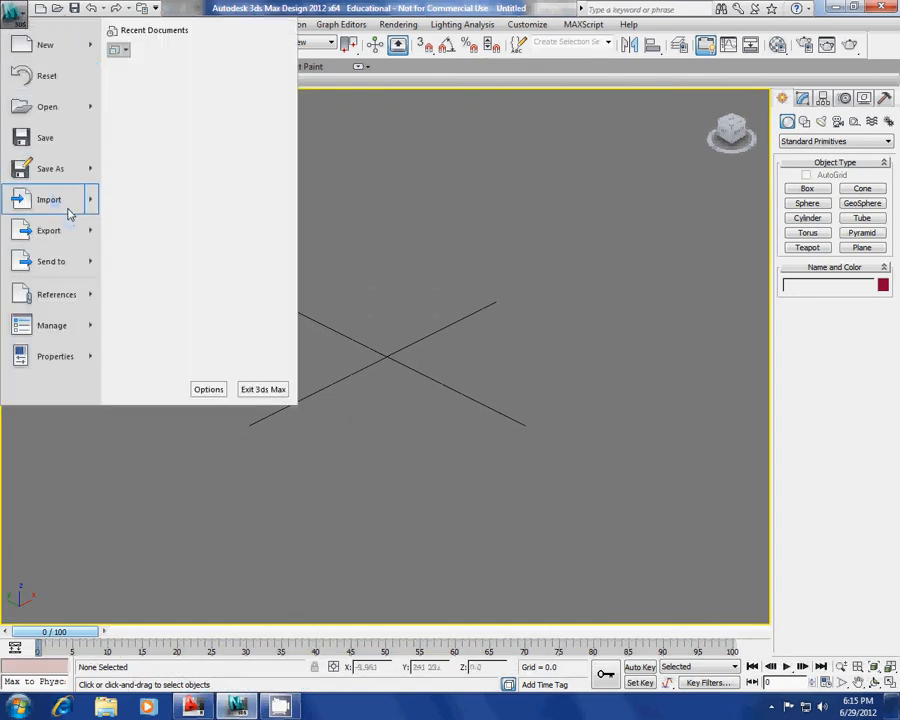
{"action": "mouse_move", "coordinate": [68, 211]}
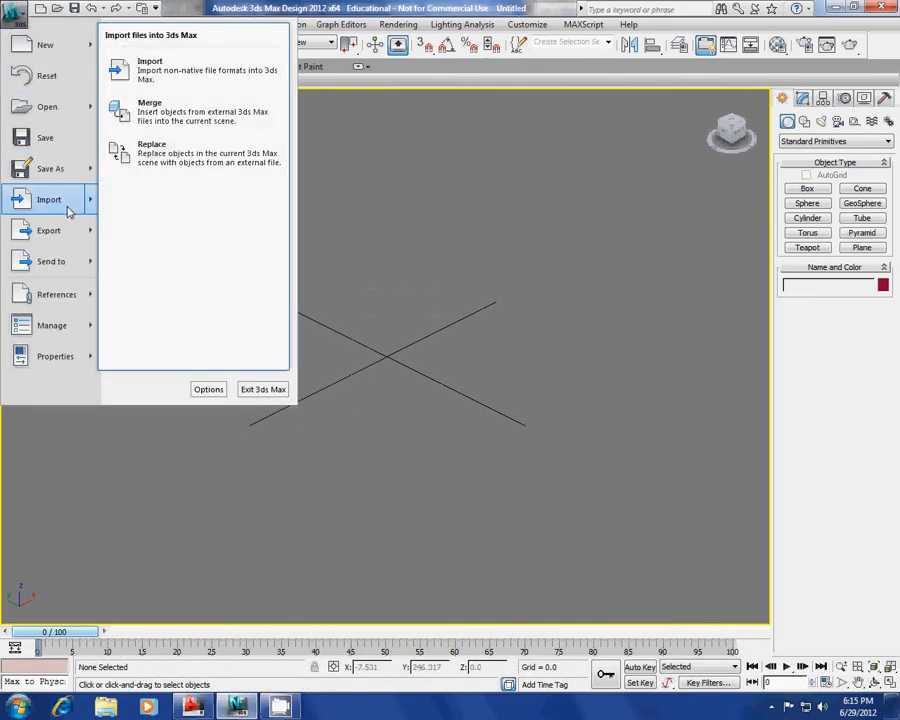
{"action": "left_click", "coordinate": [197, 65]}
{"action": "left_click", "coordinate": [194, 33]}
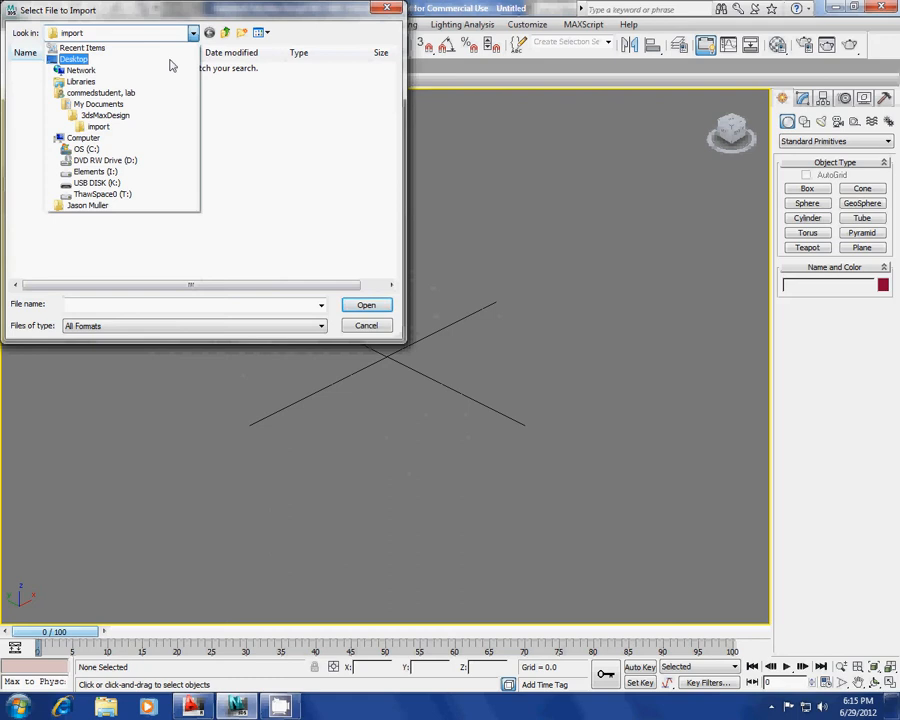
{"action": "left_click", "coordinate": [170, 66]}
{"action": "double_click", "coordinate": [30, 142]}
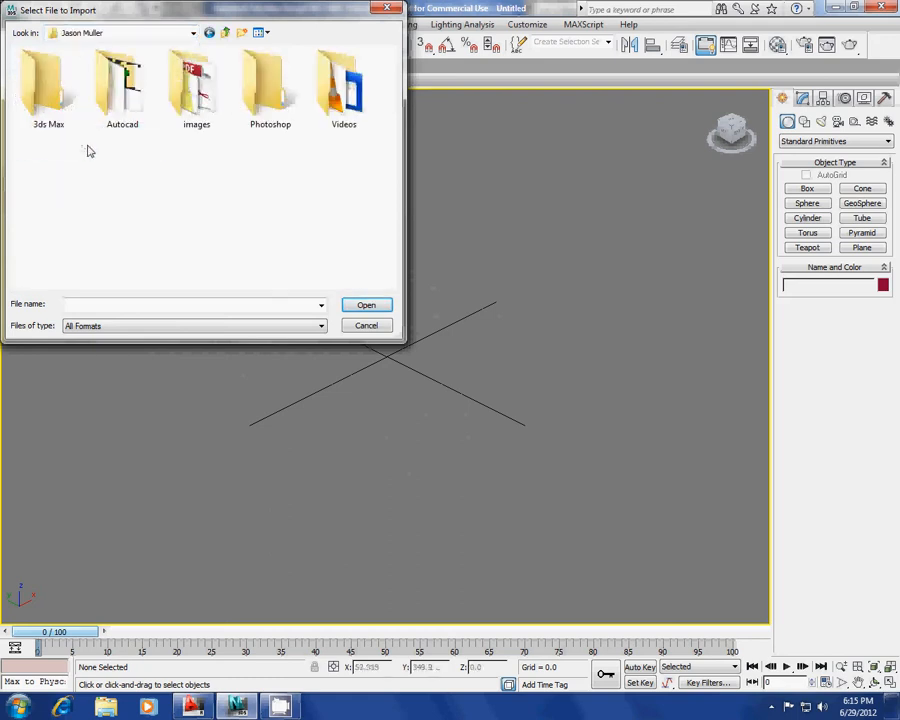
{"action": "double_click", "coordinate": [115, 86]}
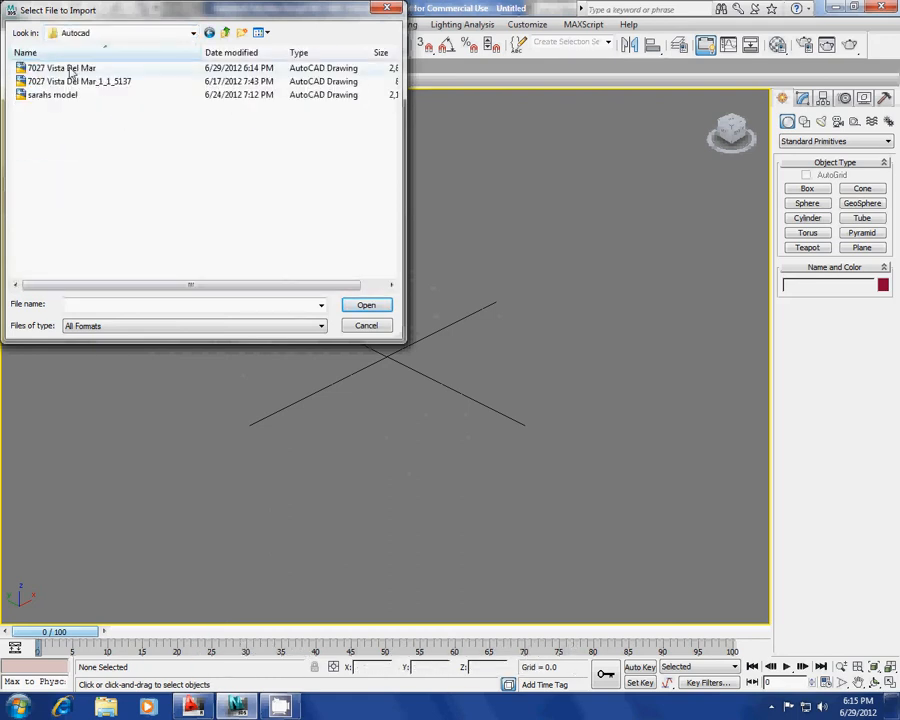
{"action": "left_click", "coordinate": [72, 68]}
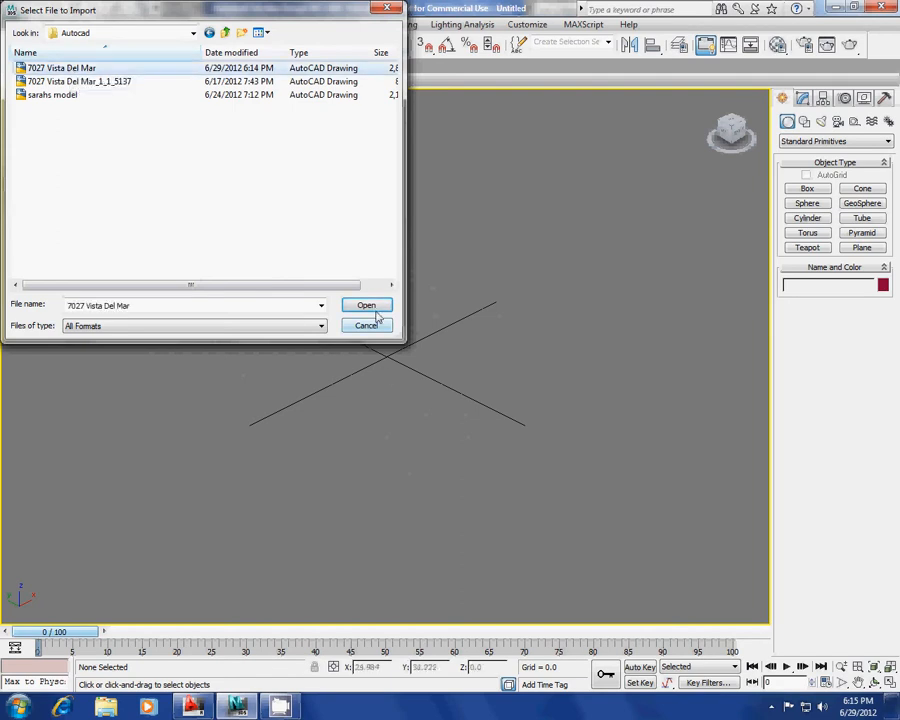
{"action": "left_click", "coordinate": [374, 306]}
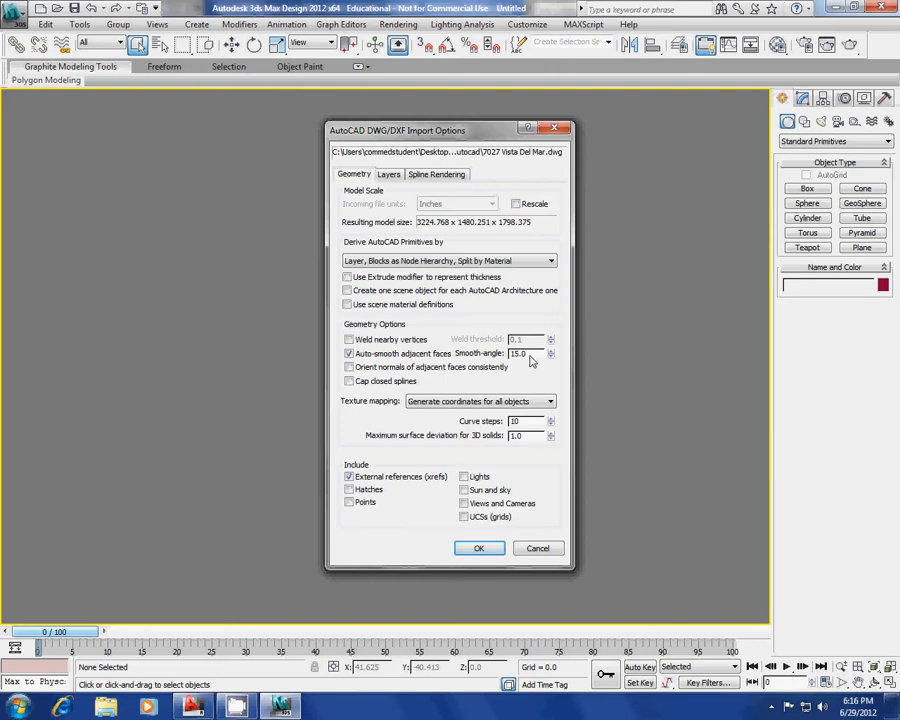
Tick Enable in Viewport under Spline Rendering, then confirm the import options with OK.
{"action": "left_click", "coordinate": [392, 175]}
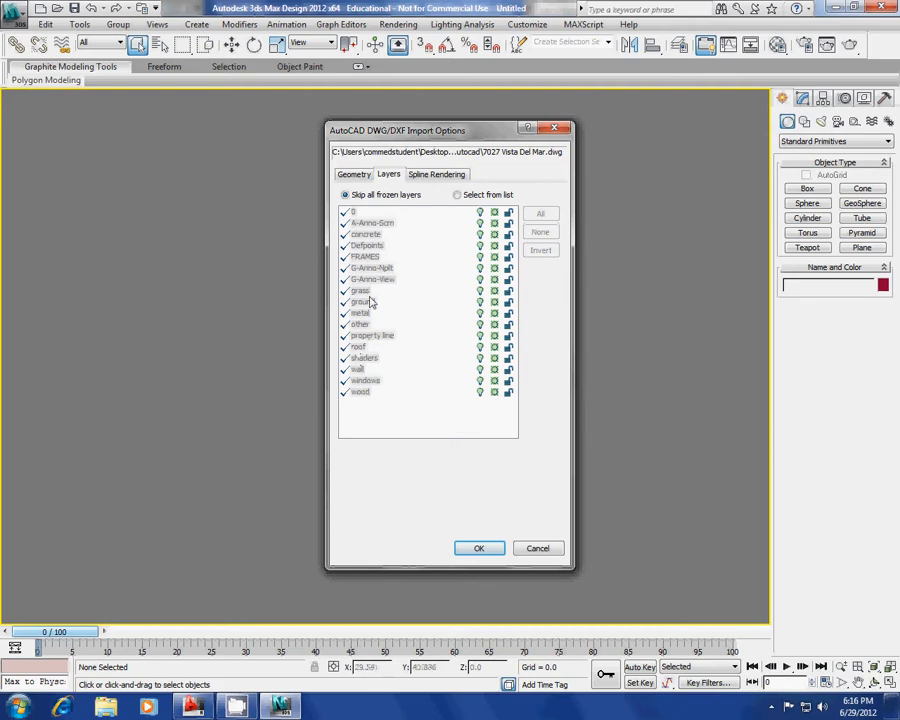
{"action": "left_click", "coordinate": [437, 178]}
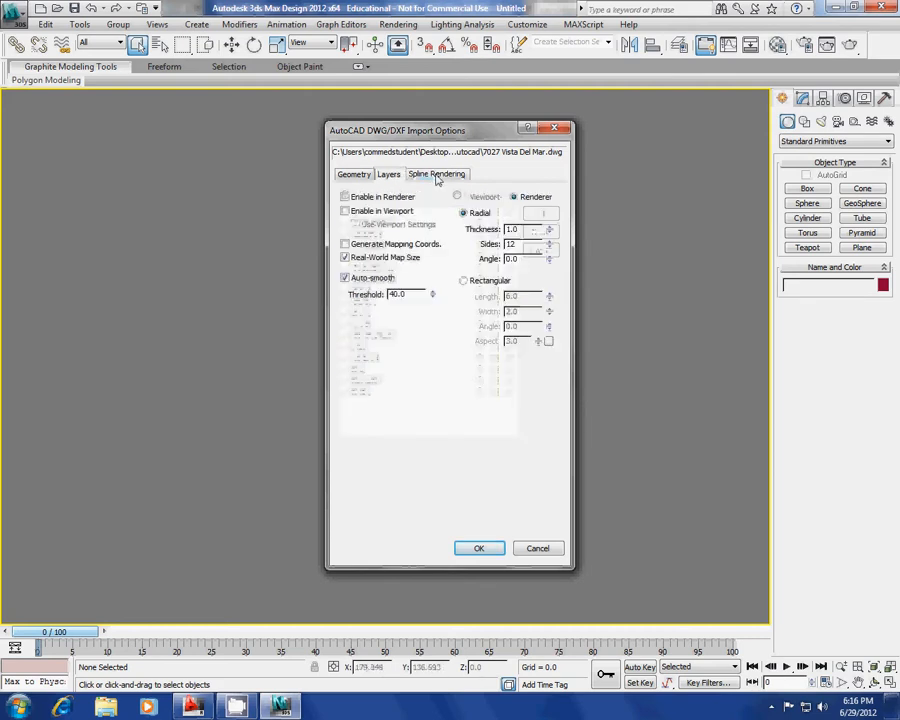
{"action": "left_click", "coordinate": [352, 212]}
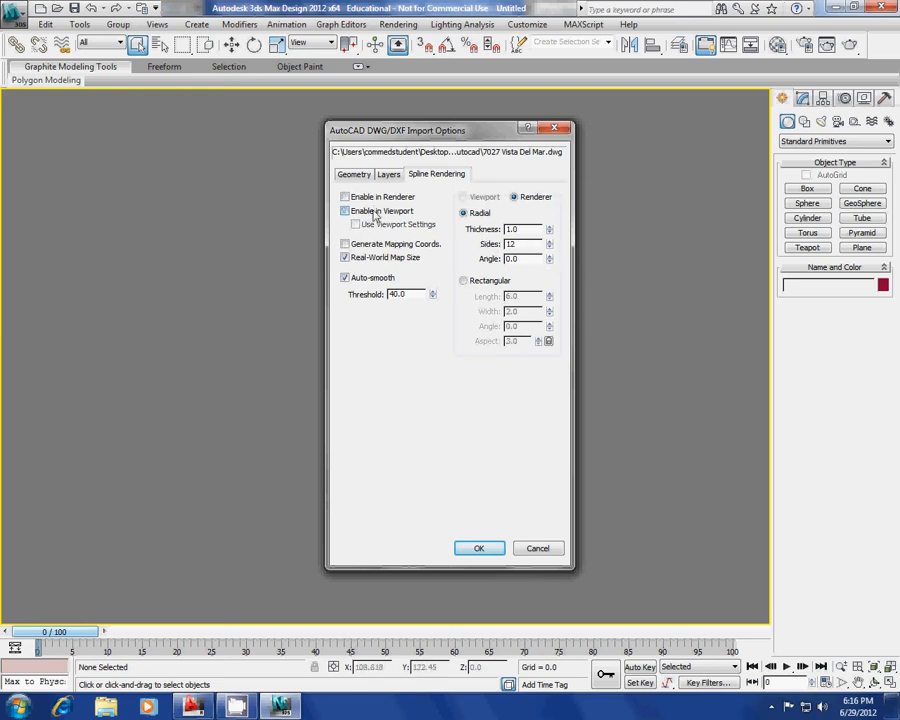
{"action": "left_click", "coordinate": [355, 176]}
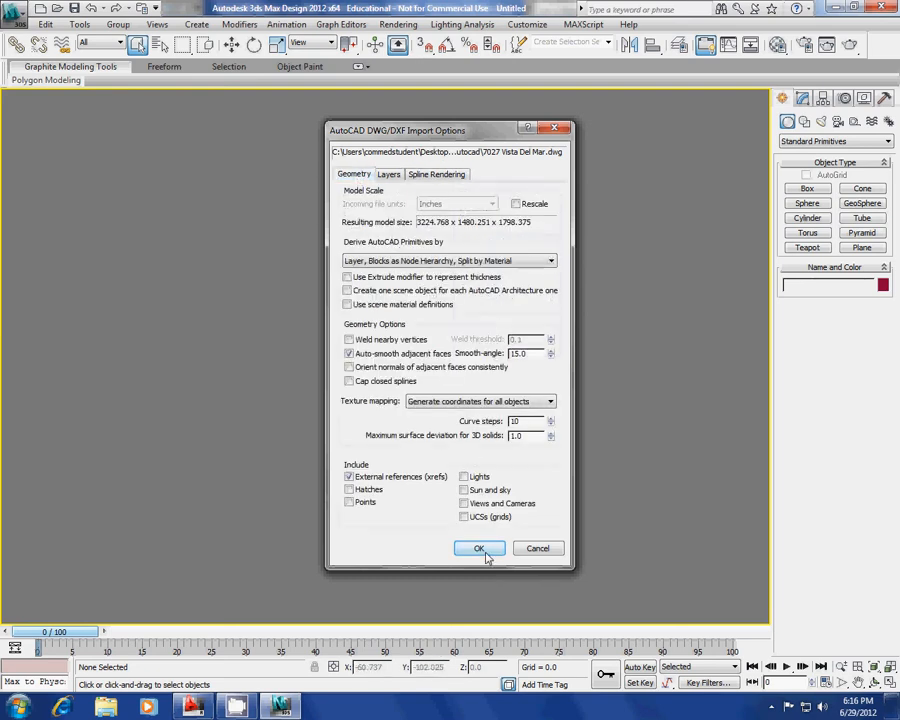
{"action": "left_click", "coordinate": [480, 549]}
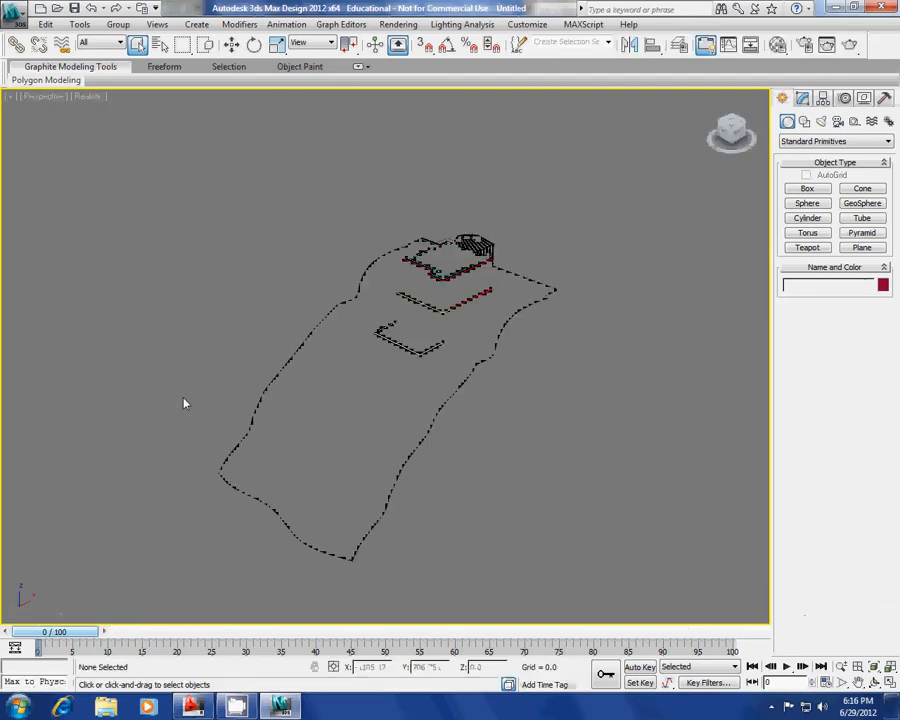
Zoom and pan to inspect the imported house, then select and delete all 16 objects.
{"action": "scroll", "coordinate": [330, 269], "scroll_direction": "up", "scroll_amount": 6}
{"action": "scroll", "coordinate": [414, 309], "scroll_direction": "down", "scroll_amount": 8}
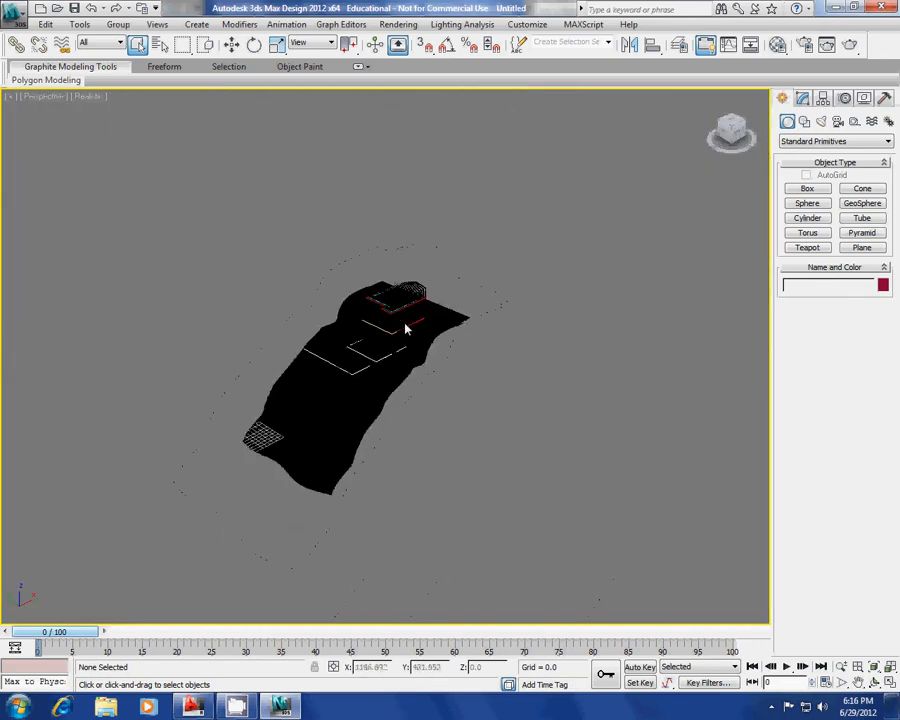
{"action": "scroll", "coordinate": [408, 326], "scroll_direction": "up", "scroll_amount": 4}
{"action": "middle_click_drag", "start_coordinate": [330, 368], "coordinate": [360, 354]}
{"action": "scroll", "coordinate": [341, 350], "scroll_direction": "up", "scroll_amount": 5}
{"action": "scroll", "coordinate": [424, 382], "scroll_direction": "down", "scroll_amount": 5}
{"action": "key", "text": "ctrl+a"}
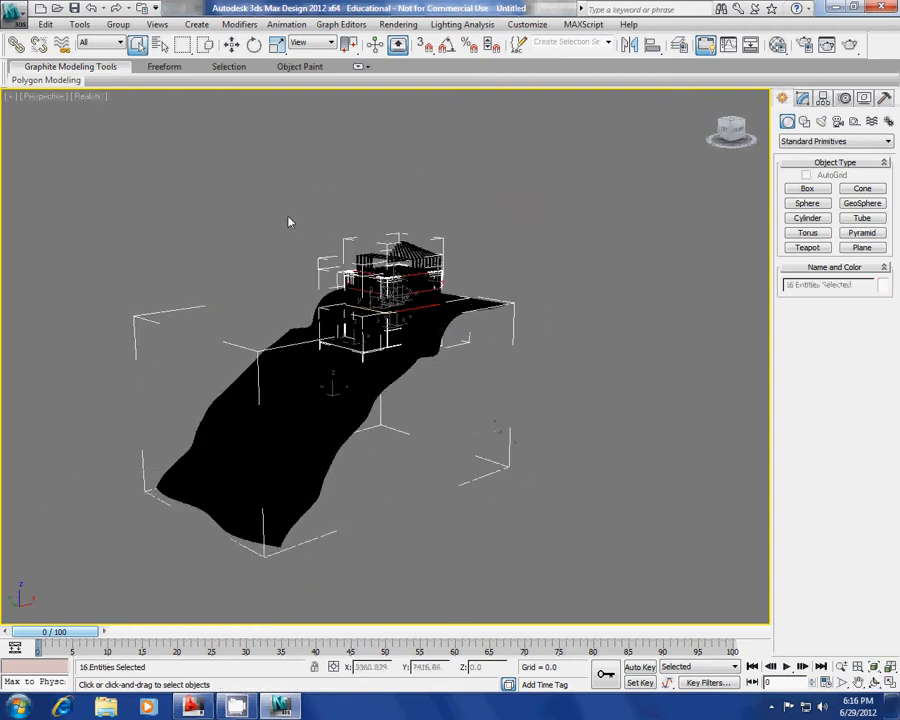
{"action": "key", "text": "Delete"}
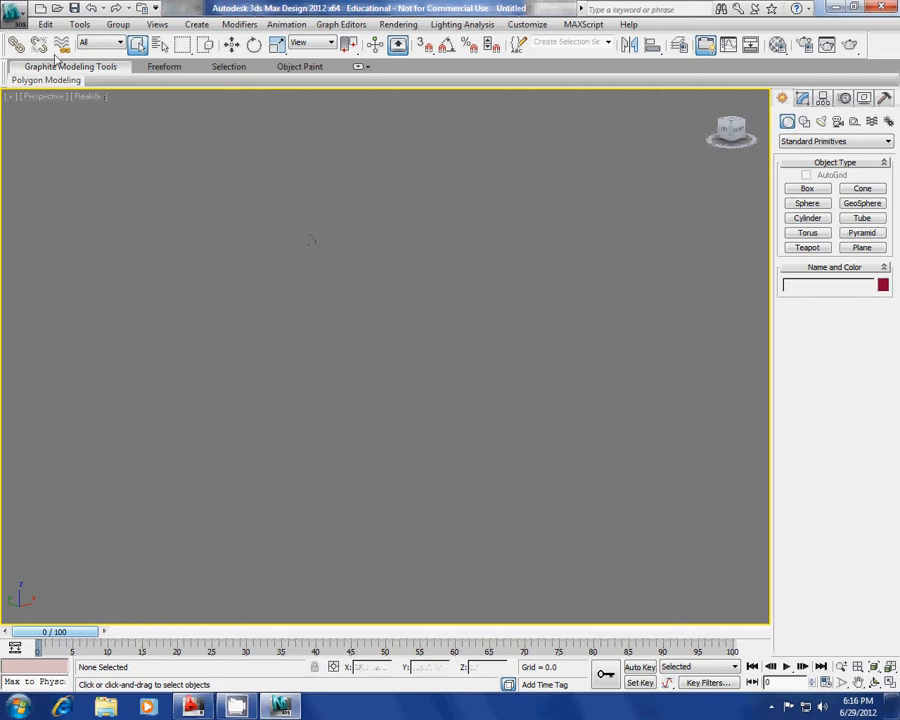
Open the File Link Manager and look through its Files and Presets tabs before returning to Attach.
{"action": "left_click", "coordinate": [14, 19]}
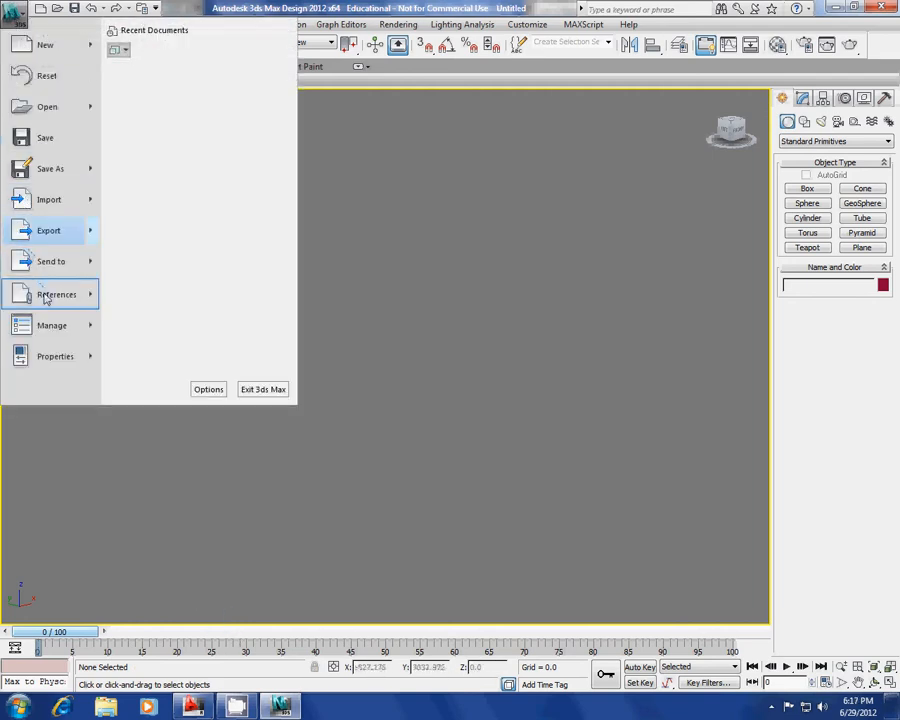
{"action": "mouse_move", "coordinate": [57, 299]}
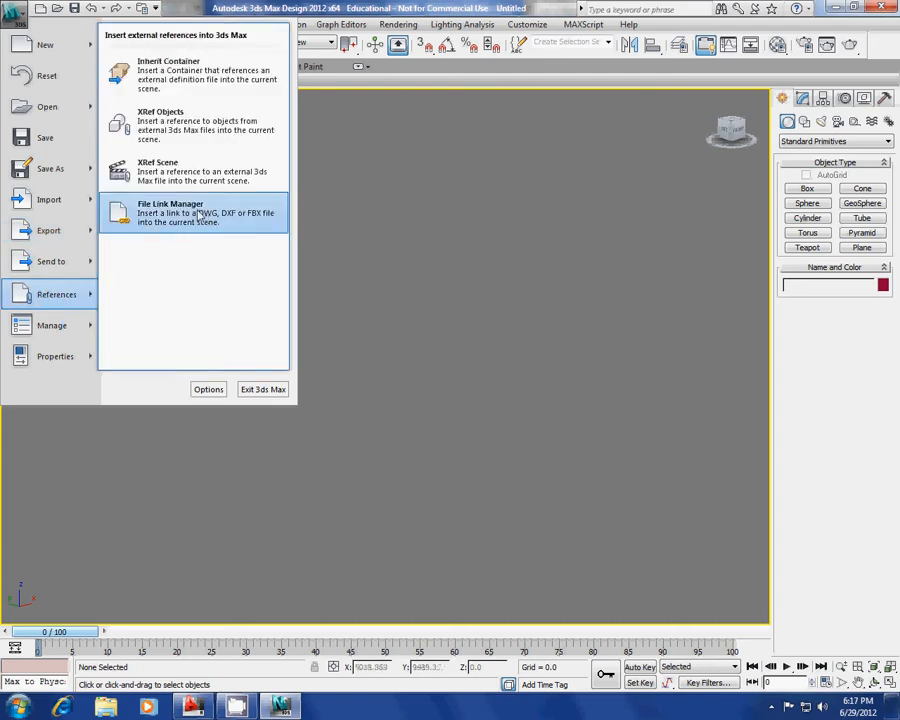
{"action": "left_click", "coordinate": [141, 212]}
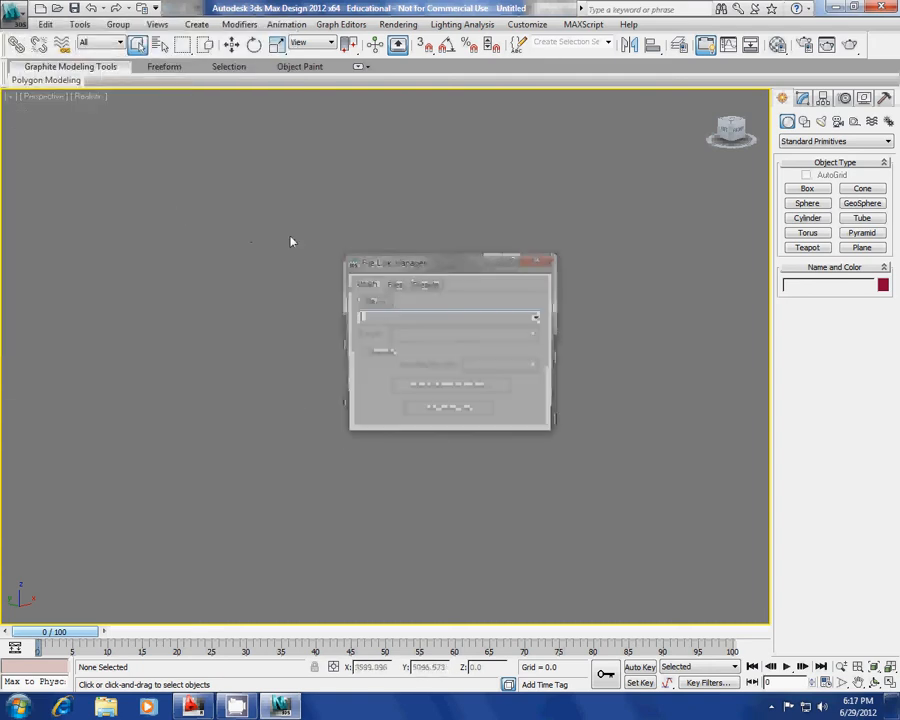
{"action": "left_click", "coordinate": [394, 286]}
{"action": "left_click", "coordinate": [424, 287]}
{"action": "left_click", "coordinate": [394, 286]}
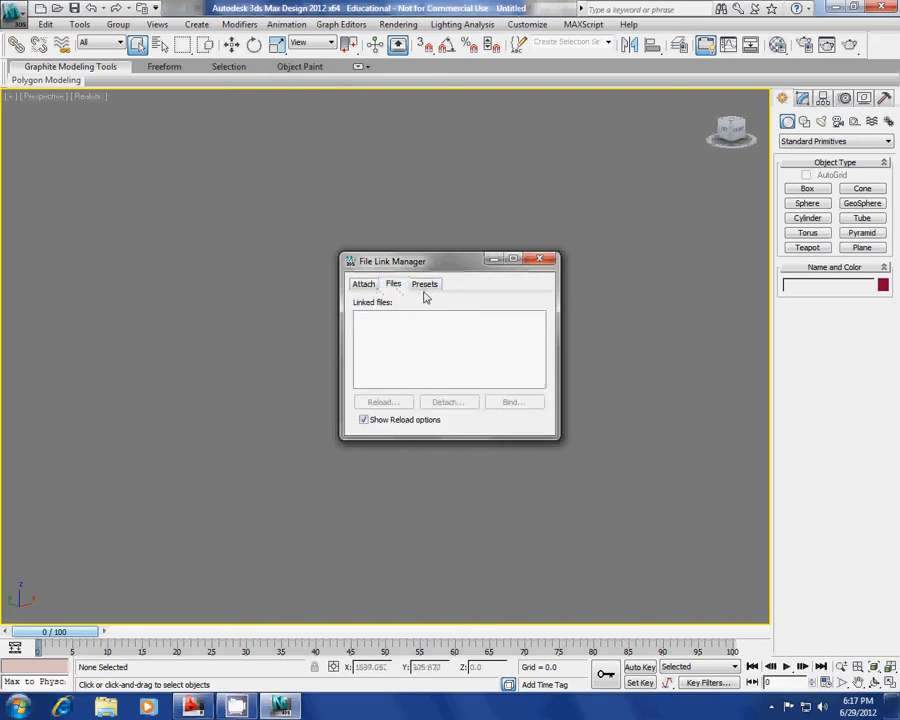
{"action": "left_click", "coordinate": [425, 287]}
{"action": "scroll", "coordinate": [489, 360], "scroll_direction": "down", "scroll_amount": 1}
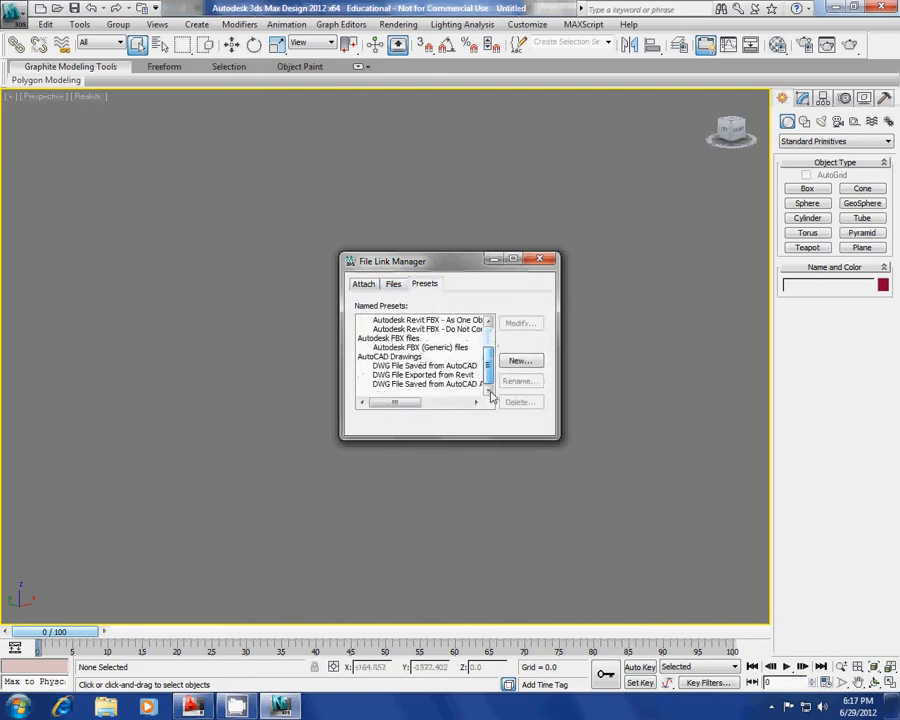
{"action": "scroll", "coordinate": [460, 340], "scroll_direction": "up", "scroll_amount": 1}
{"action": "left_click", "coordinate": [394, 286]}
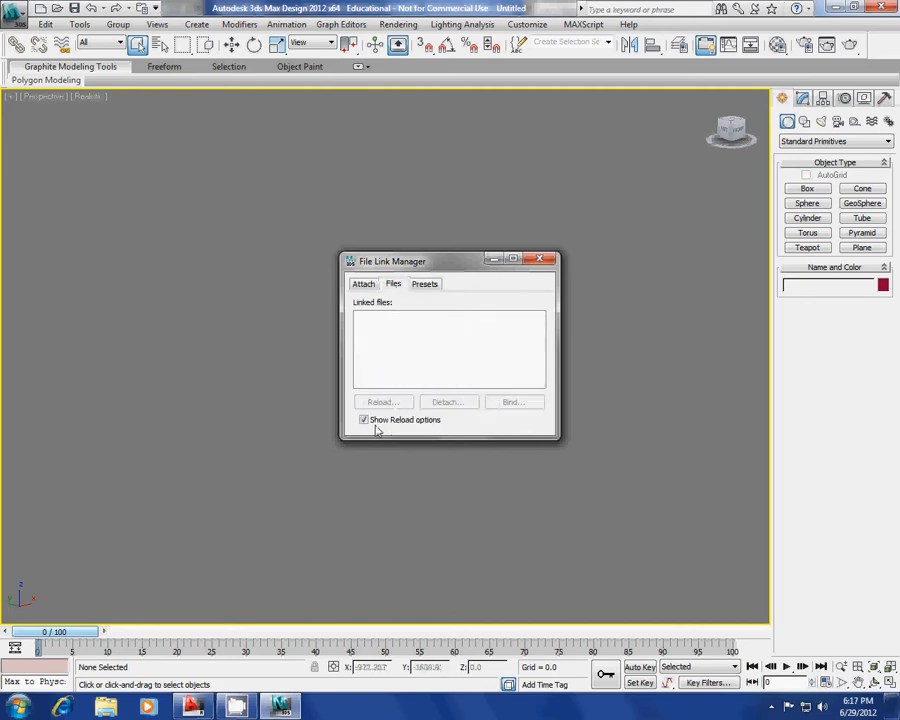
{"action": "left_click", "coordinate": [363, 284]}
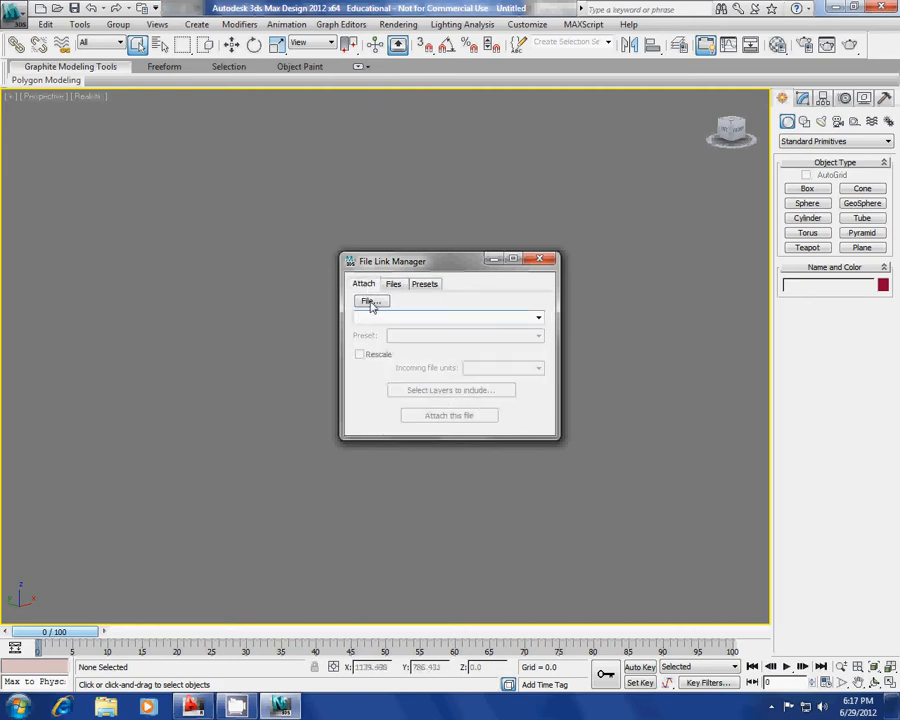
Browse to Desktop > user folder > Autocad and pick the drawing to attach.
{"action": "left_click", "coordinate": [369, 303]}
{"action": "left_click", "coordinate": [537, 328]}
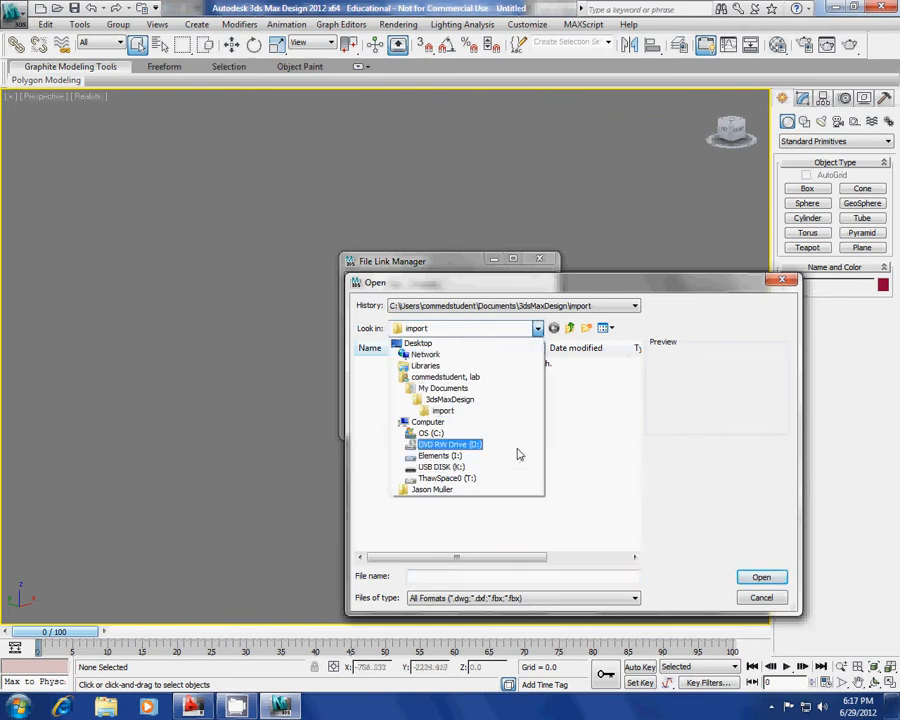
{"action": "left_click", "coordinate": [468, 345]}
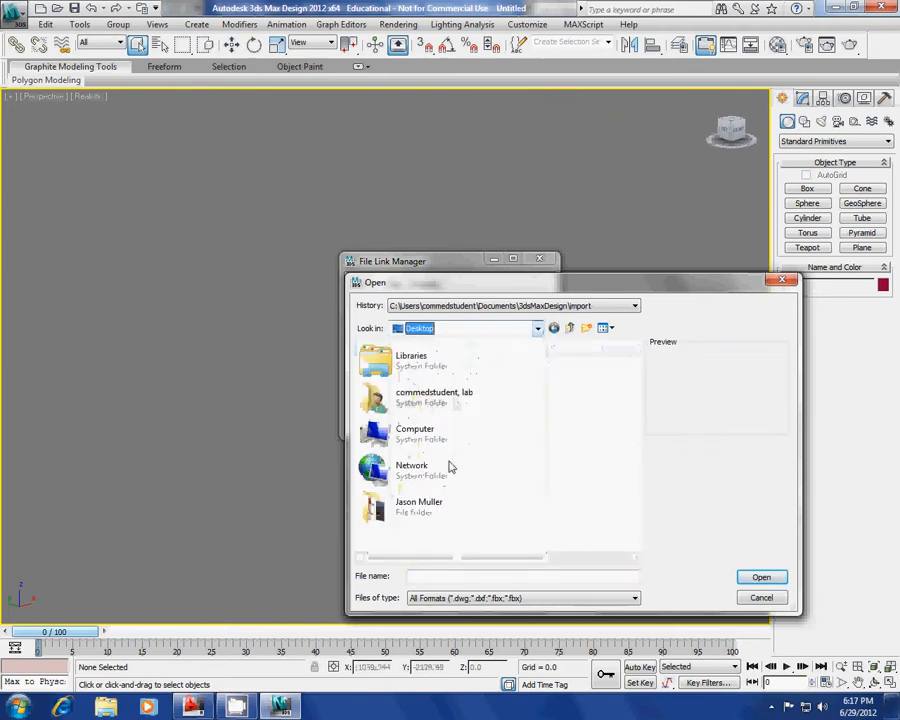
{"action": "double_click", "coordinate": [450, 506]}
{"action": "double_click", "coordinate": [440, 380]}
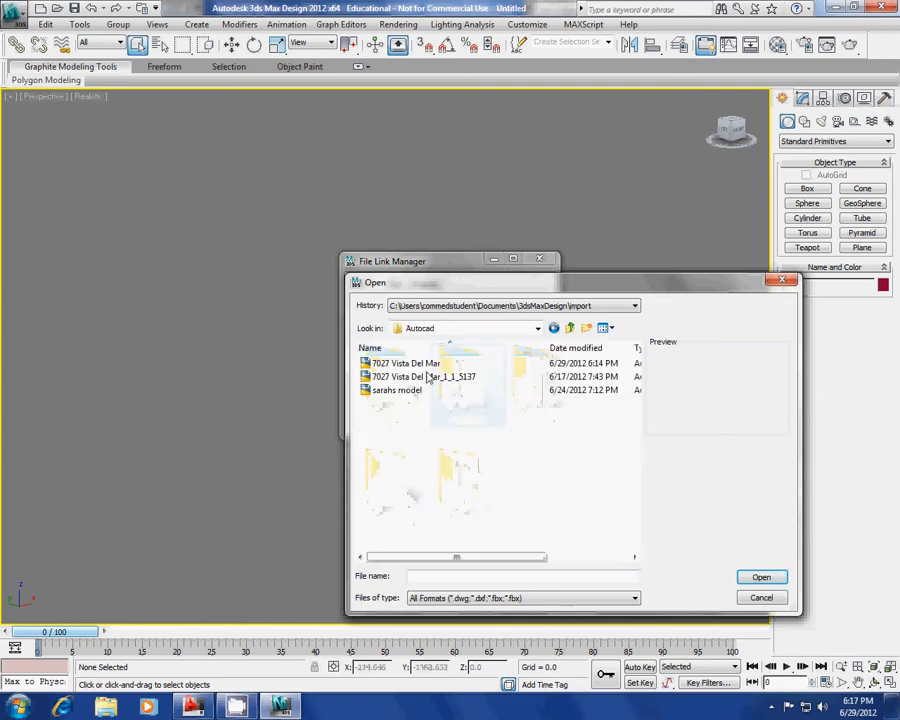
{"action": "left_click", "coordinate": [761, 577]}
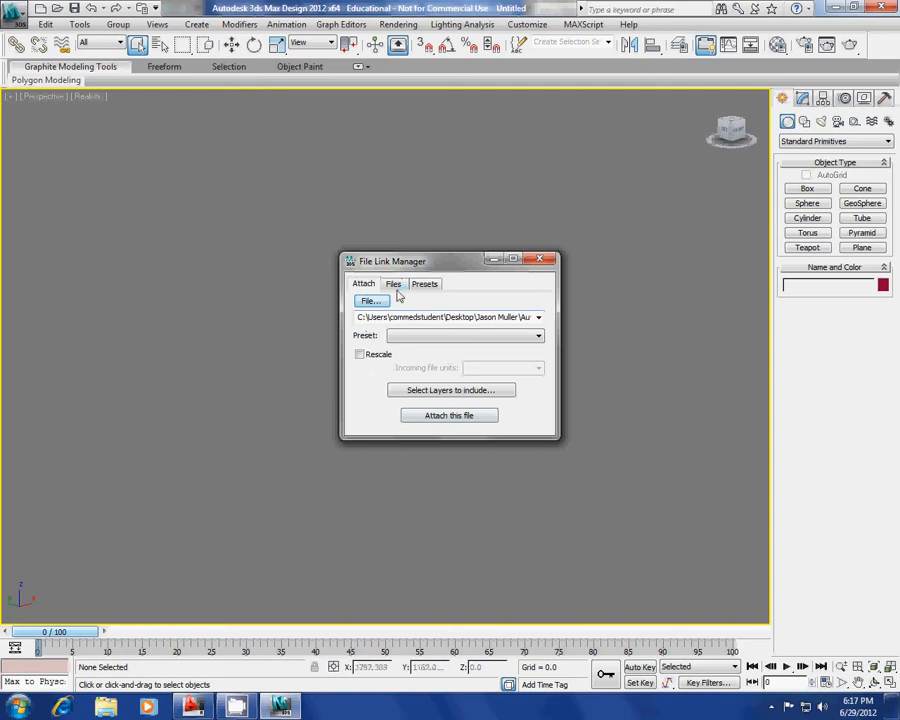
{"action": "left_click", "coordinate": [452, 416]}
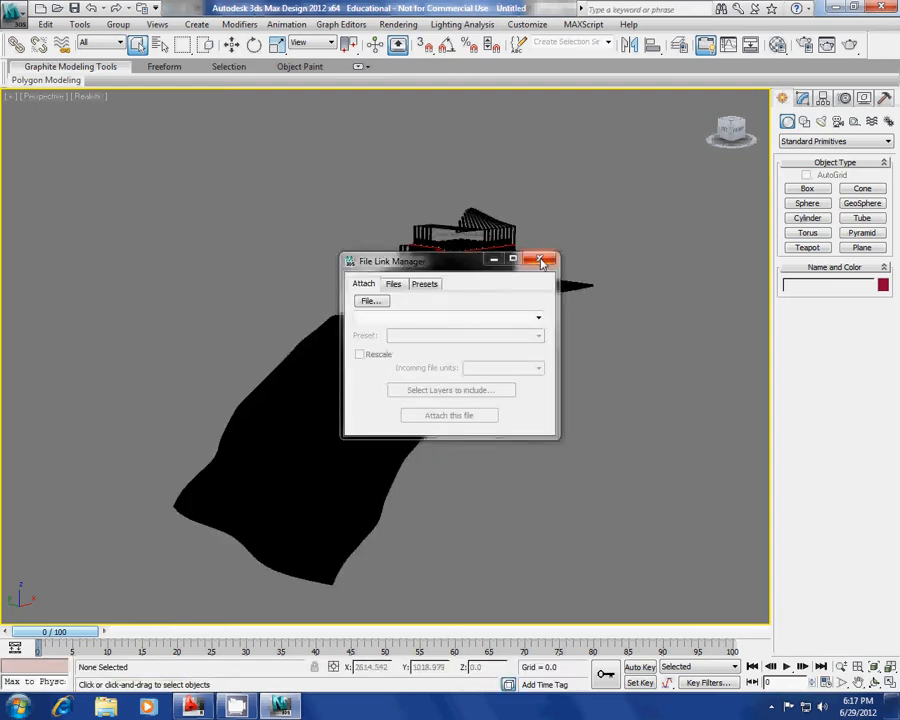
Move the File Link Manager aside, check the linked Files list, and close it.
{"action": "left_click_drag", "start_coordinate": [464, 259], "coordinate": [358, 222]}
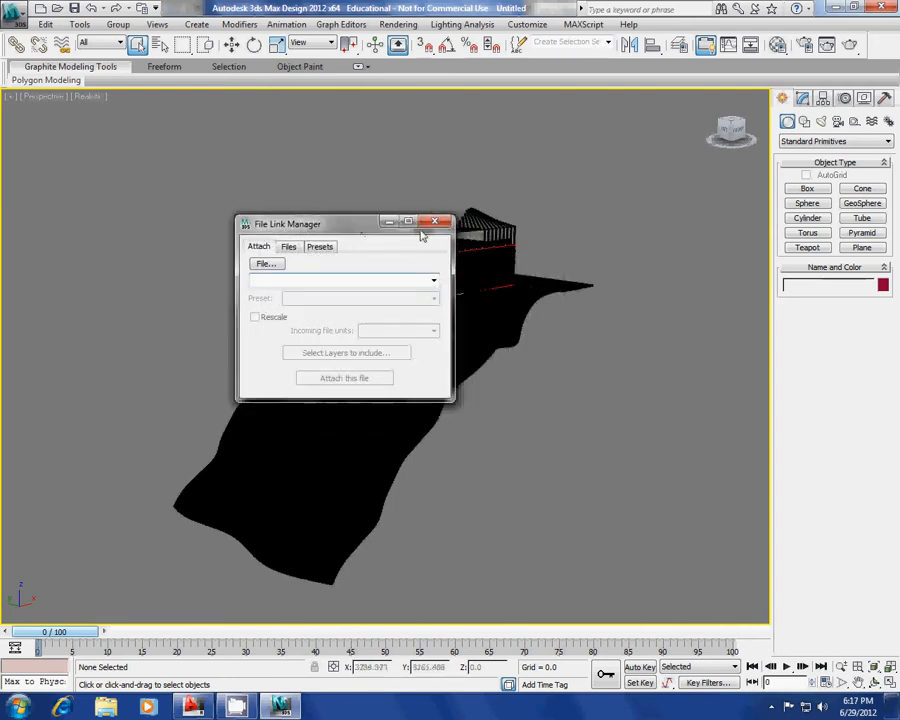
{"action": "left_click", "coordinate": [288, 246]}
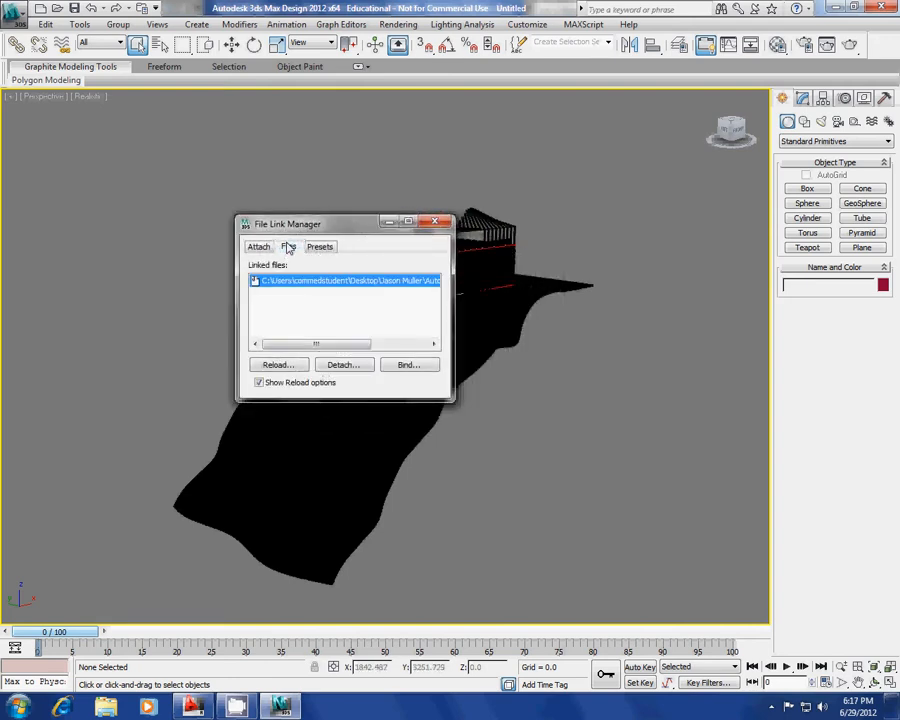
{"action": "left_click_drag", "start_coordinate": [326, 228], "coordinate": [75, 125]}
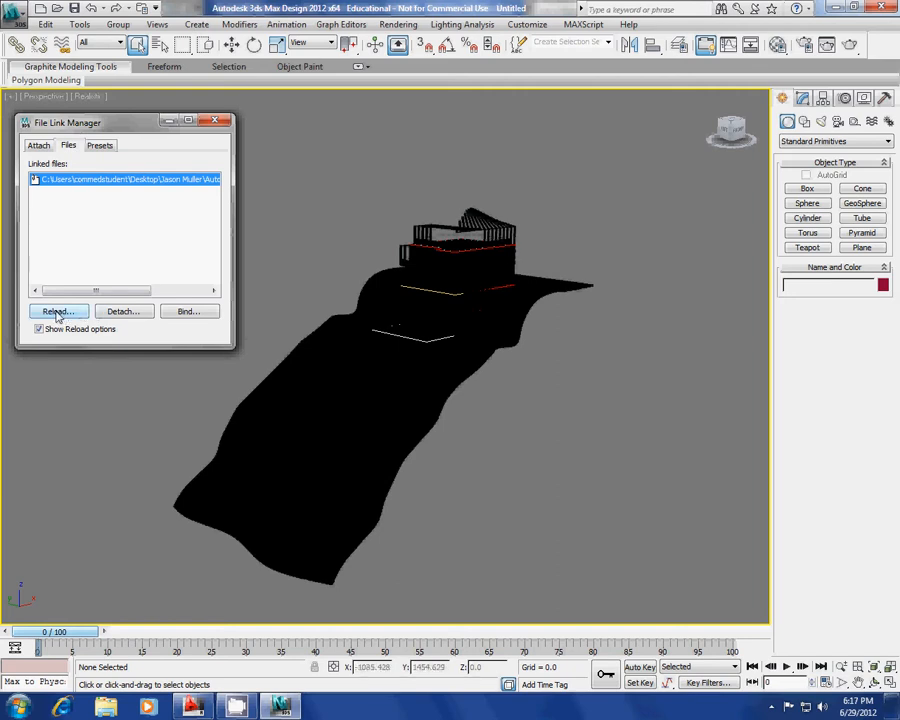
{"action": "left_click", "coordinate": [214, 121]}
Pan, zoom and orbit the viewport to frame the linked house on the hillside.
{"action": "middle_click_drag", "start_coordinate": [305, 255], "coordinate": [387, 360]}
{"action": "scroll", "coordinate": [253, 272], "scroll_direction": "down", "scroll_amount": 4}
{"action": "scroll", "coordinate": [257, 281], "scroll_direction": "up", "scroll_amount": 4}
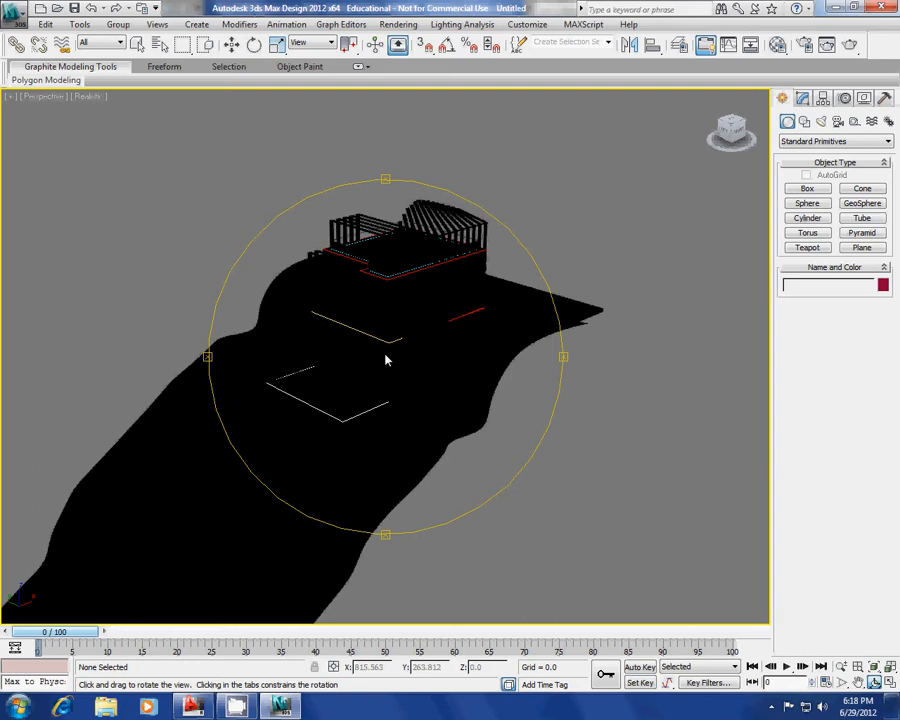
{"action": "left_click_drag", "start_coordinate": [386, 360], "coordinate": [381, 372]}
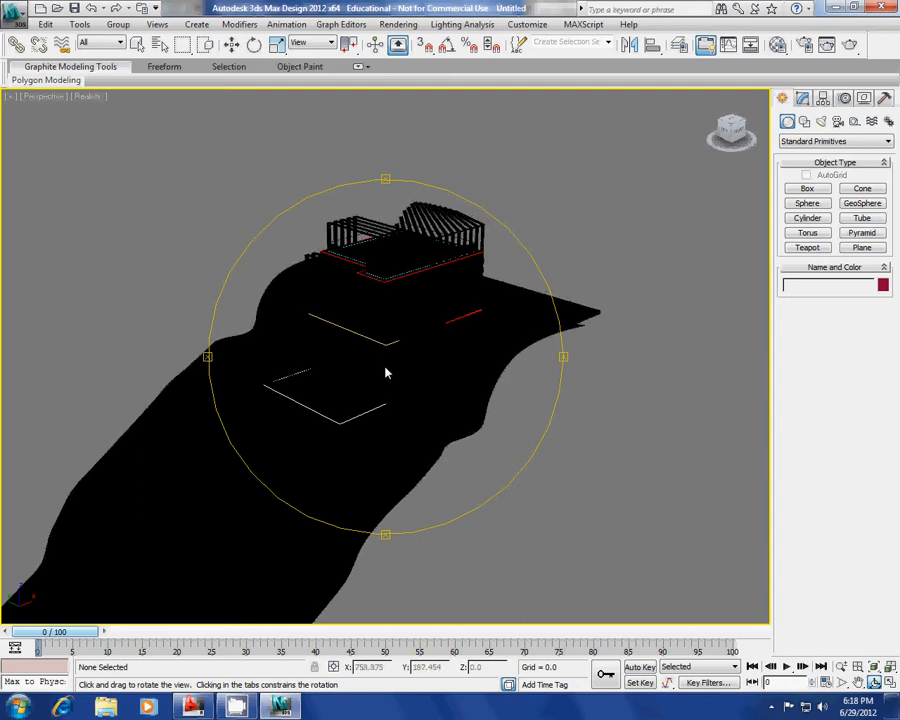
{"action": "middle_click_drag", "start_coordinate": [386, 372], "coordinate": [392, 356]}
{"action": "scroll", "coordinate": [396, 353], "scroll_direction": "down", "scroll_amount": 2}
{"action": "right_click", "coordinate": [397, 360]}
{"action": "scroll", "coordinate": [440, 370], "scroll_direction": "down", "scroll_amount": 2}
{"action": "scroll", "coordinate": [470, 397], "scroll_direction": "up", "scroll_amount": 2}
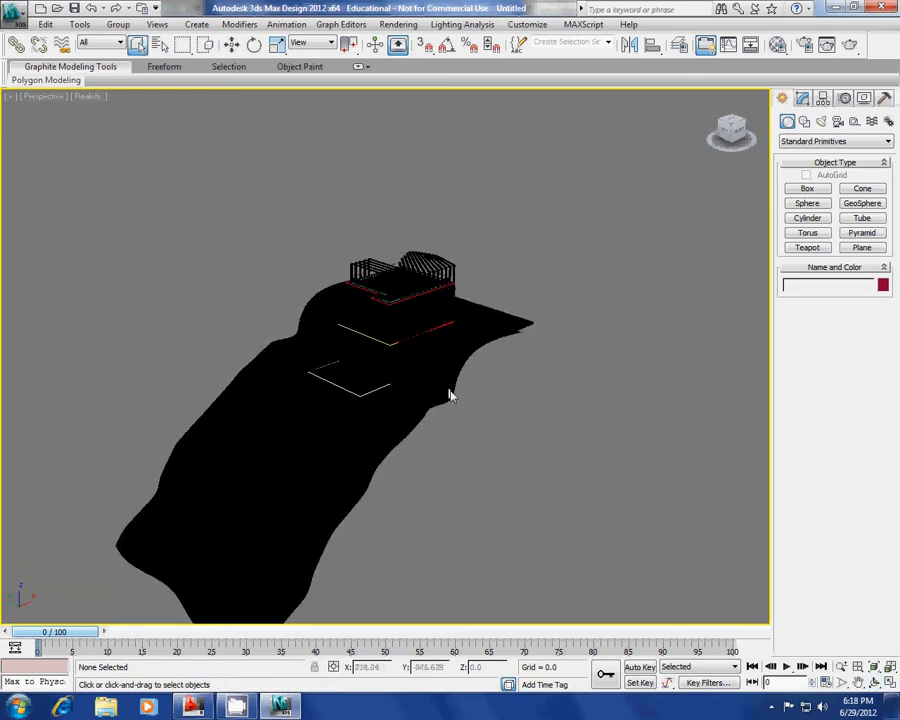
{"action": "middle_click_drag", "start_coordinate": [450, 393], "coordinate": [466, 395]}
Window-select all 16 linked objects and assign them the 02 - Default material from the second sample slot.
{"action": "key", "text": "m"}
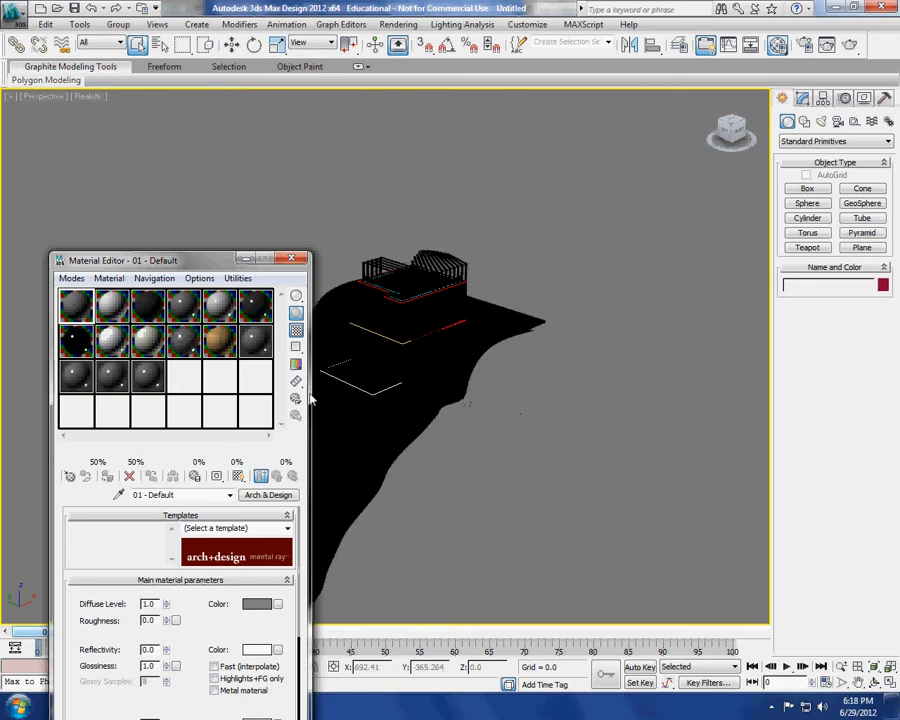
{"action": "left_click", "coordinate": [112, 306]}
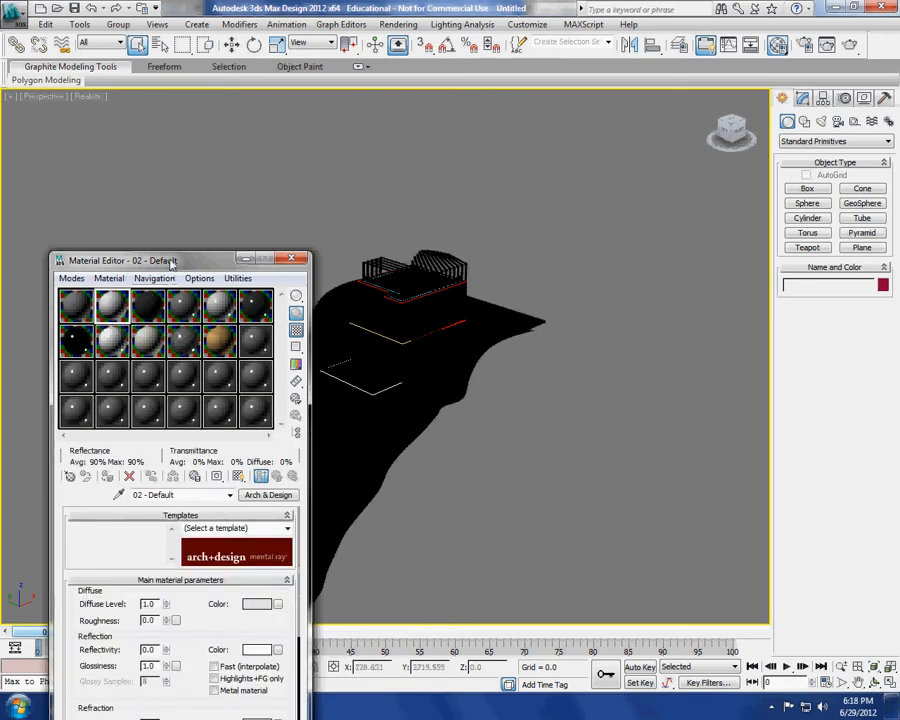
{"action": "left_click_drag", "start_coordinate": [173, 259], "coordinate": [98, 166]}
{"action": "left_click_drag", "start_coordinate": [531, 496], "coordinate": [311, 225]}
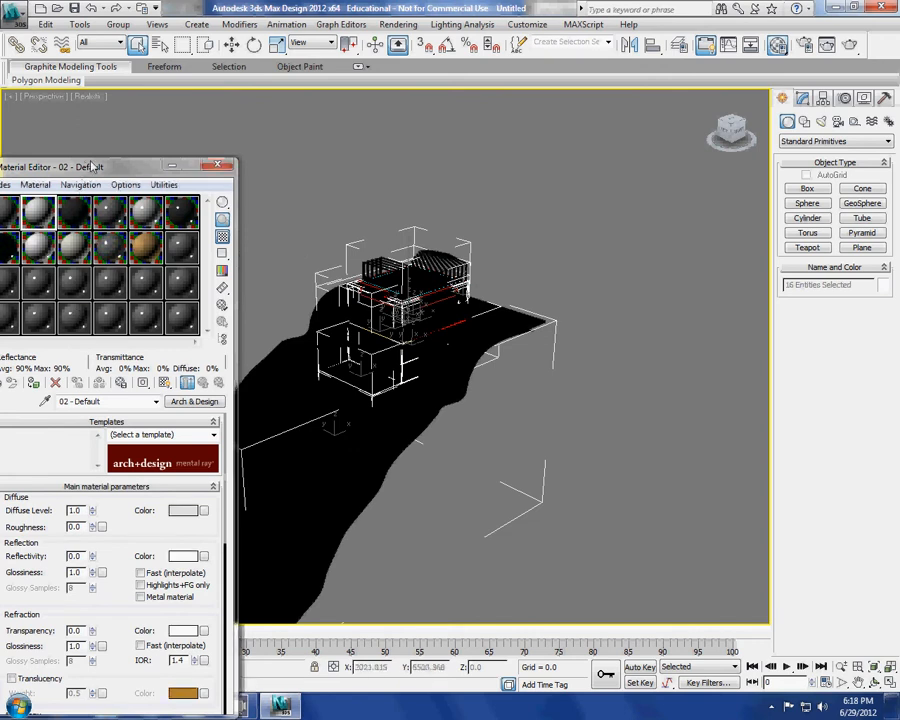
{"action": "left_click_drag", "start_coordinate": [90, 166], "coordinate": [188, 134]}
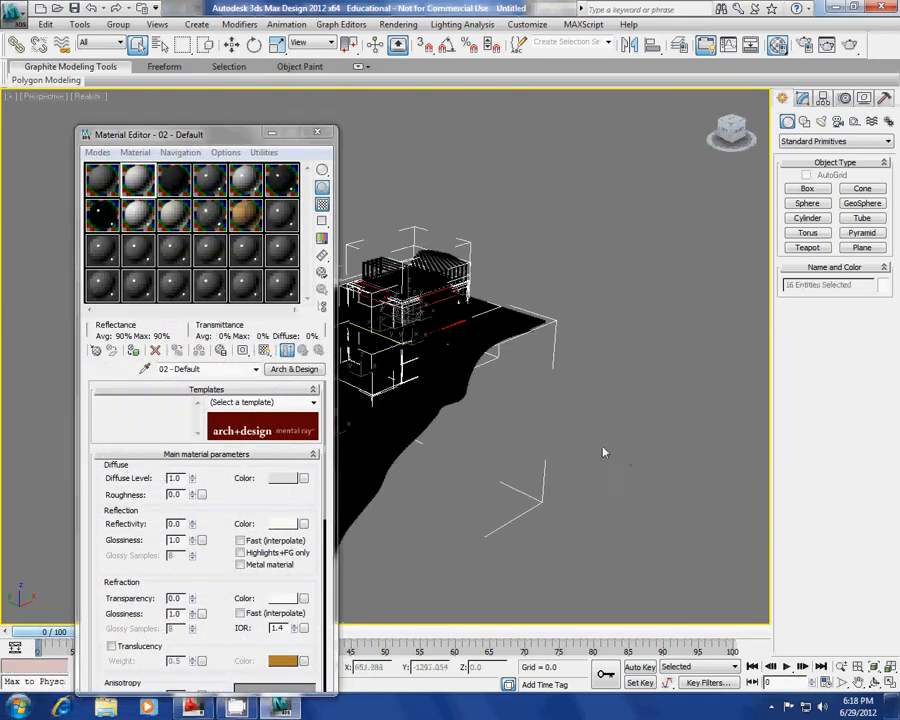
{"action": "left_click", "coordinate": [160, 45]}
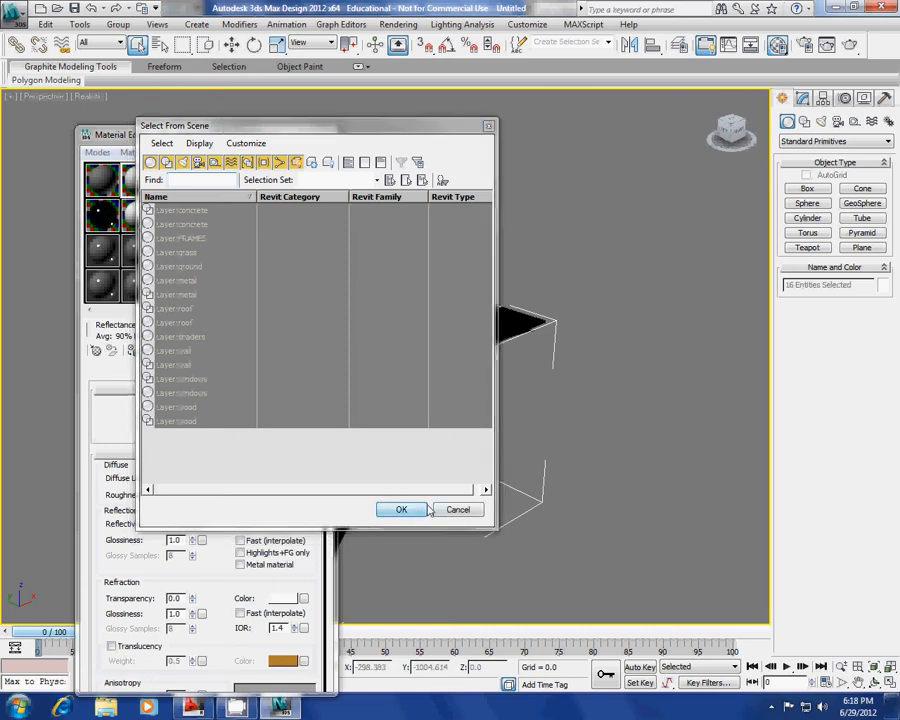
{"action": "left_click", "coordinate": [458, 509]}
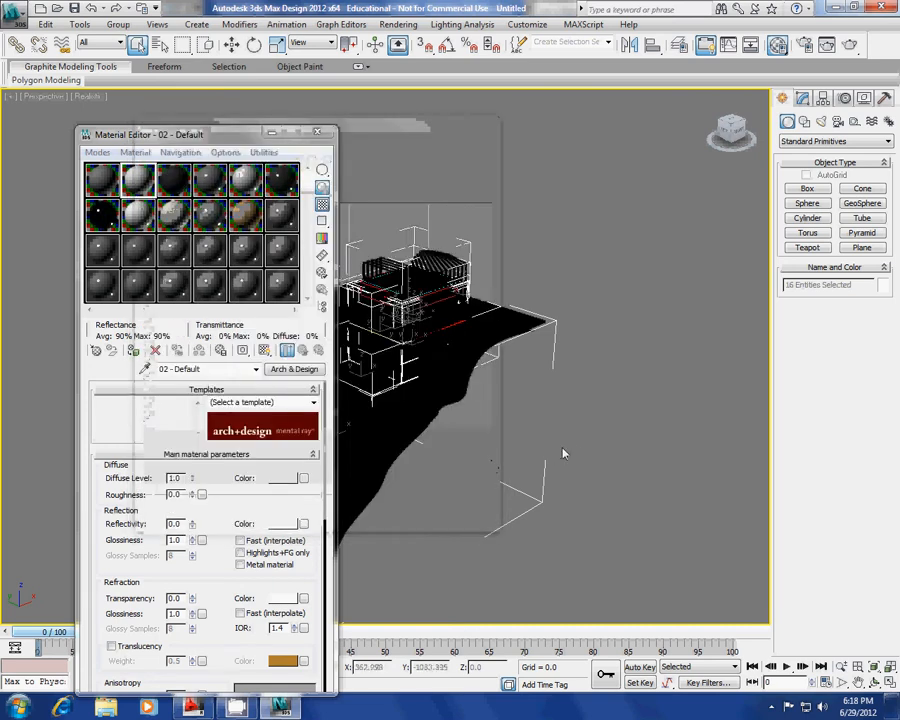
{"action": "left_click", "coordinate": [134, 352]}
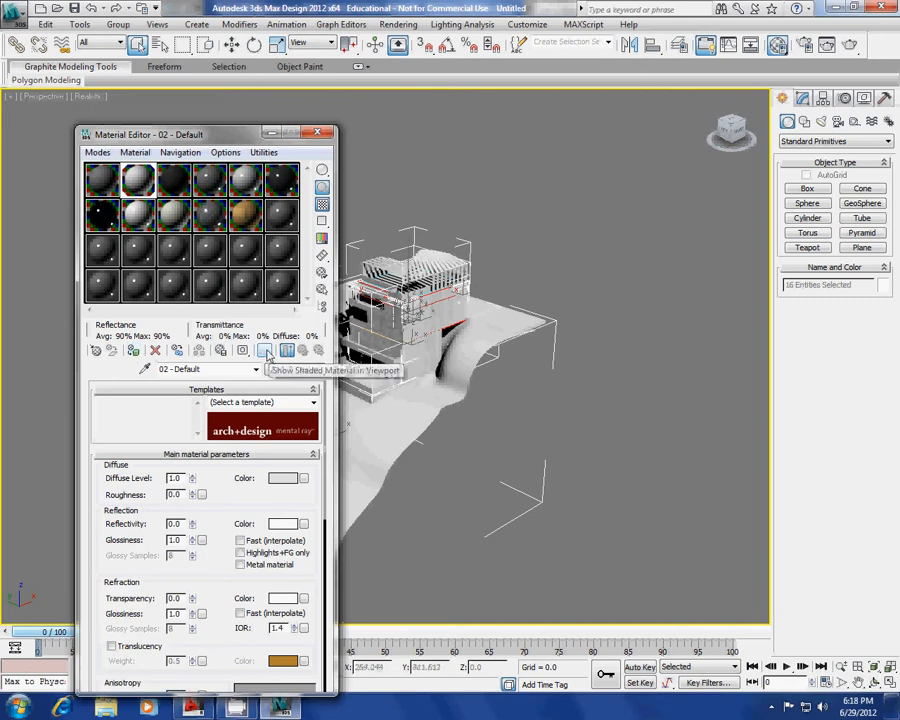
{"action": "left_click", "coordinate": [316, 133]}
Frame and orbit around the building, then show the Create panel's Systems category.
{"action": "key", "text": "z"}
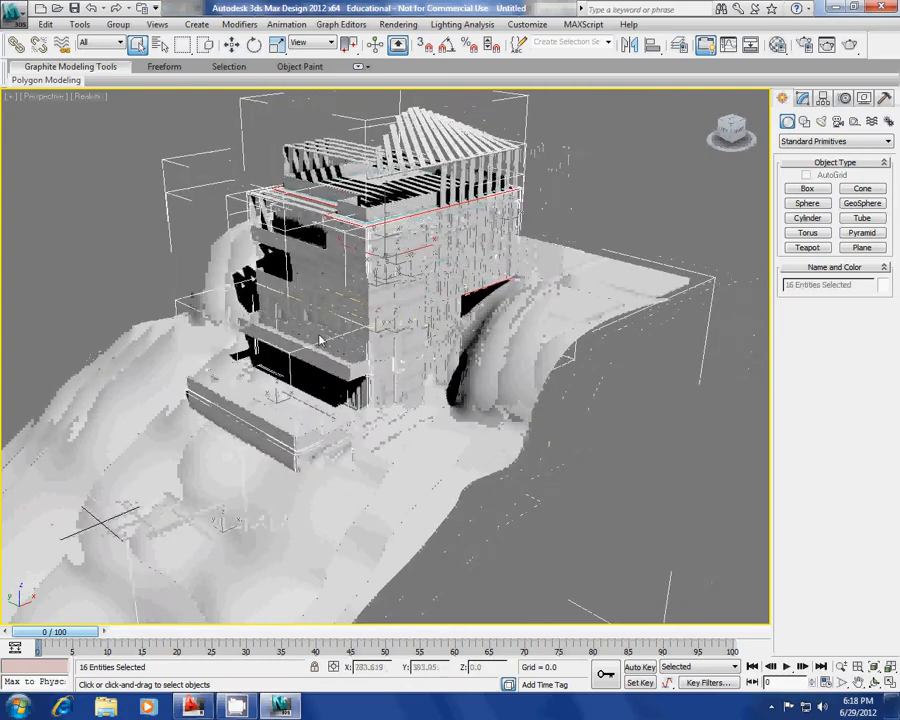
{"action": "middle_click_drag", "start_coordinate": [320, 342], "coordinate": [363, 357], "text": "alt"}
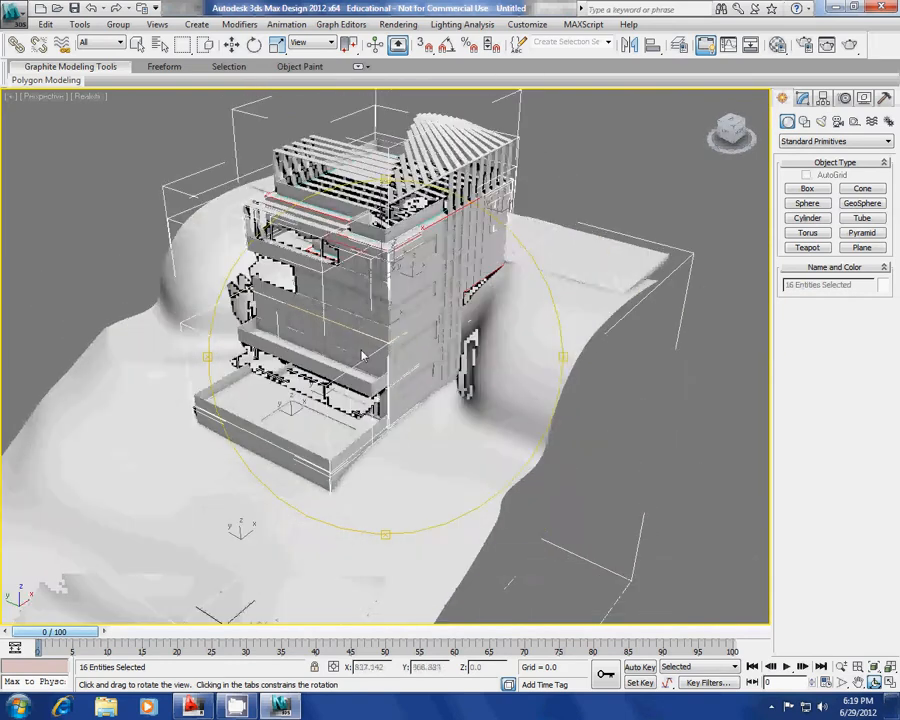
{"action": "scroll", "coordinate": [363, 357], "scroll_direction": "down", "scroll_amount": 8}
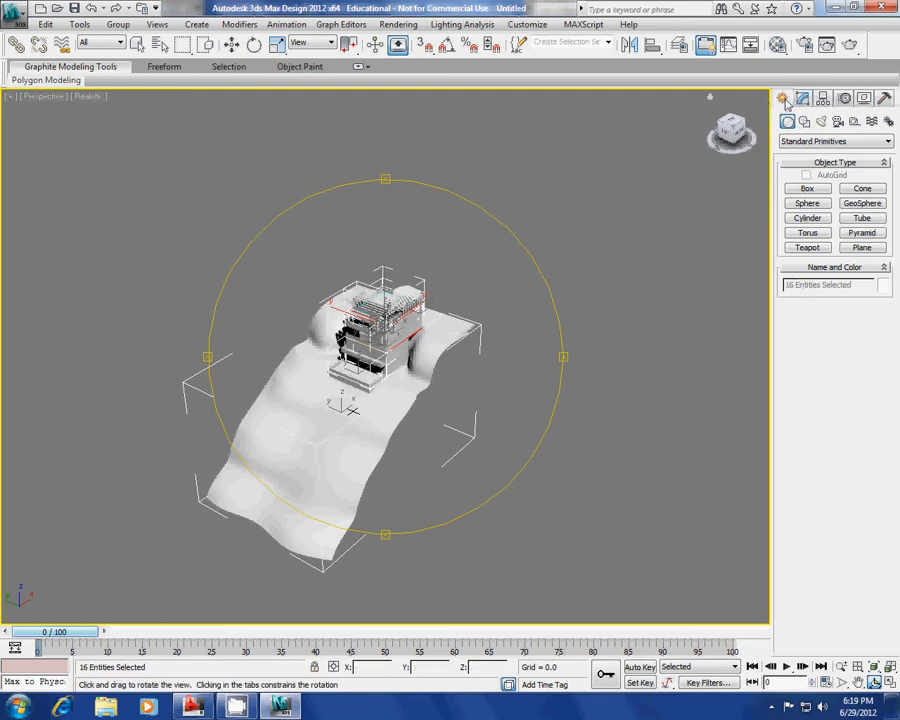
{"action": "left_click", "coordinate": [888, 121]}
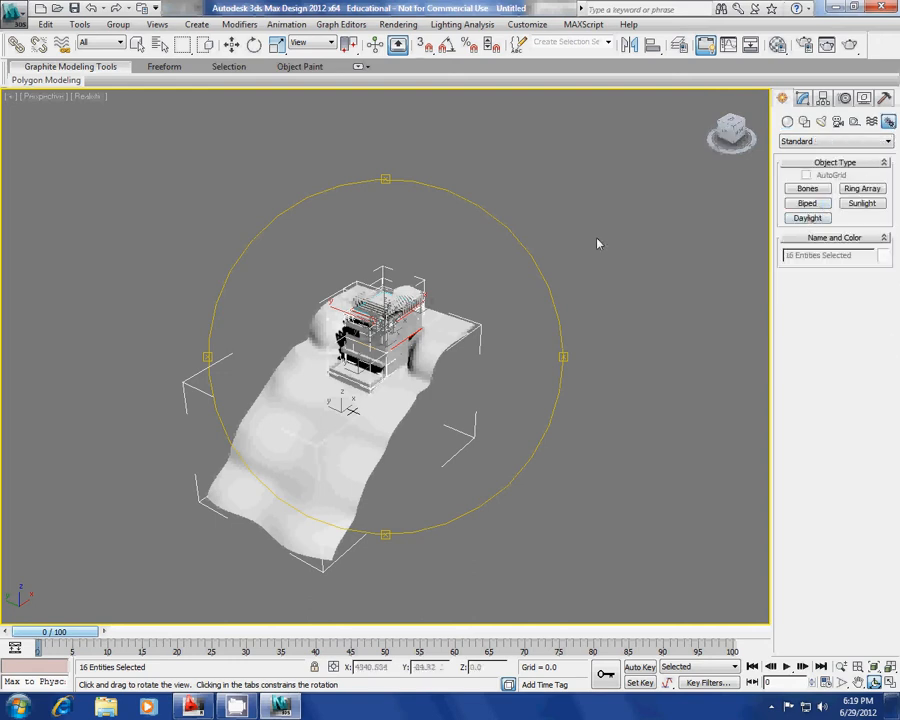
Set up a maximized Top view with the grid hidden and the house centred.
{"action": "key", "text": "t"}
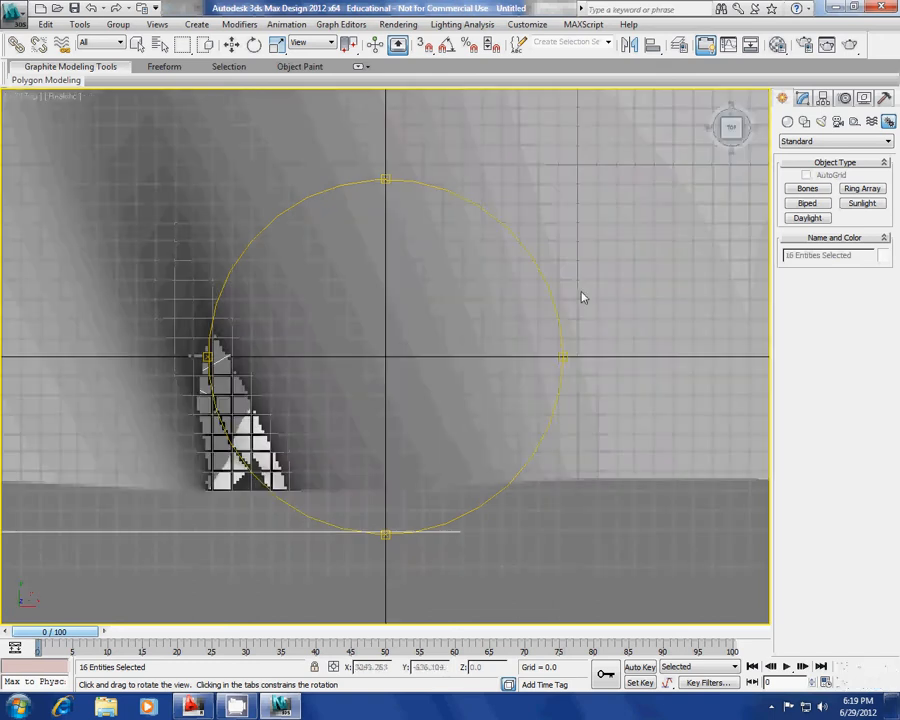
{"action": "scroll", "coordinate": [420, 338], "scroll_direction": "down", "scroll_amount": 12}
{"action": "mouse_move", "coordinate": [434, 361]}
{"action": "middle_mouse_down"}
{"action": "mouse_move", "coordinate": [356, 360]}
{"action": "mouse_move", "coordinate": [422, 368]}
{"action": "middle_mouse_up"}
{"action": "scroll", "coordinate": [354, 359], "scroll_direction": "up", "scroll_amount": 3}
{"action": "key", "text": "g"}
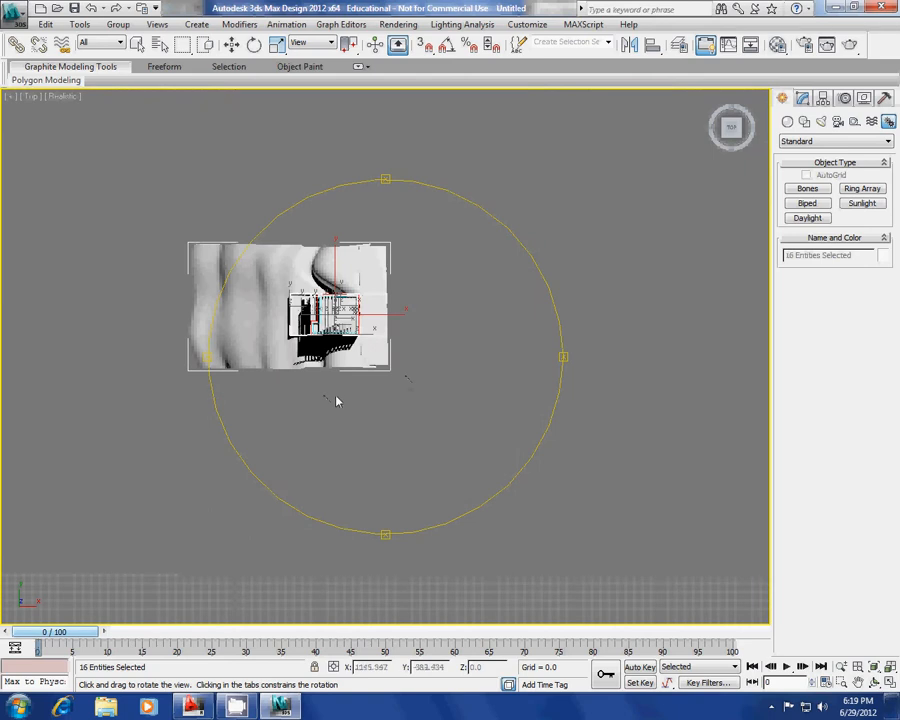
{"action": "middle_click_drag", "start_coordinate": [337, 399], "coordinate": [364, 407]}
{"action": "key", "text": "alt+w"}
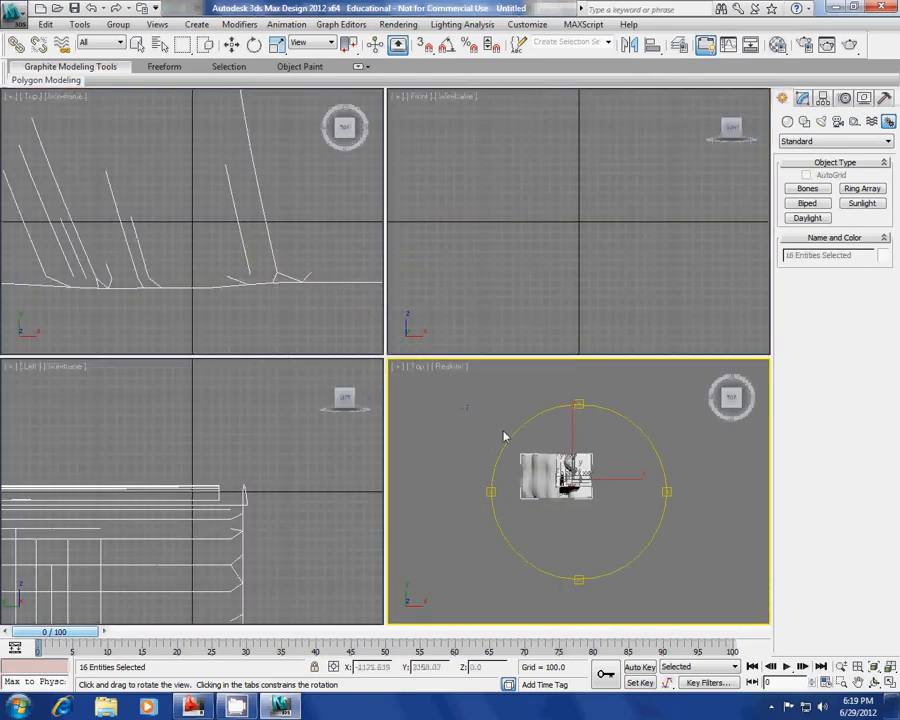
{"action": "left_click_drag", "start_coordinate": [519, 437], "coordinate": [496, 433]}
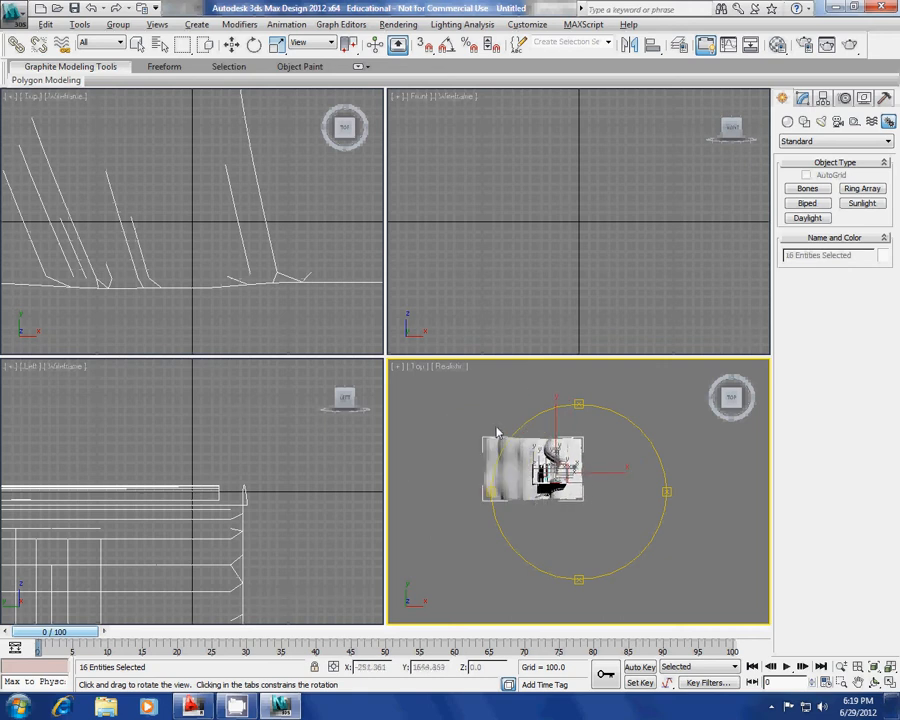
{"action": "key", "text": "alt+w"}
{"action": "scroll", "coordinate": [470, 398], "scroll_direction": "up", "scroll_amount": 5}
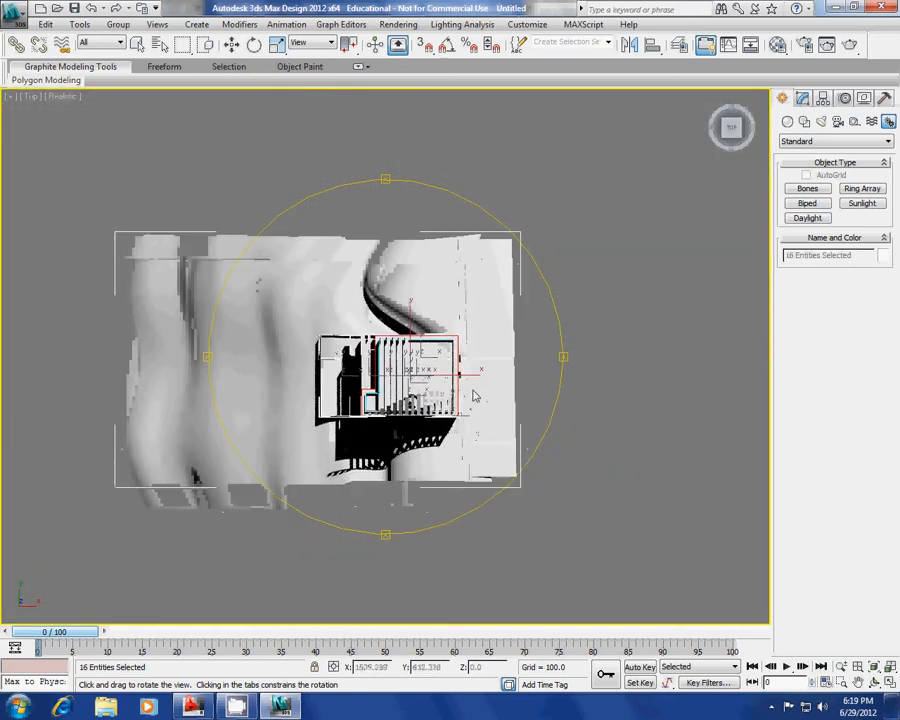
Place Daylight001 over the house, accepting exposure control and mr Physical Sky, orbital scale 1384.168.
{"action": "left_click", "coordinate": [807, 218]}
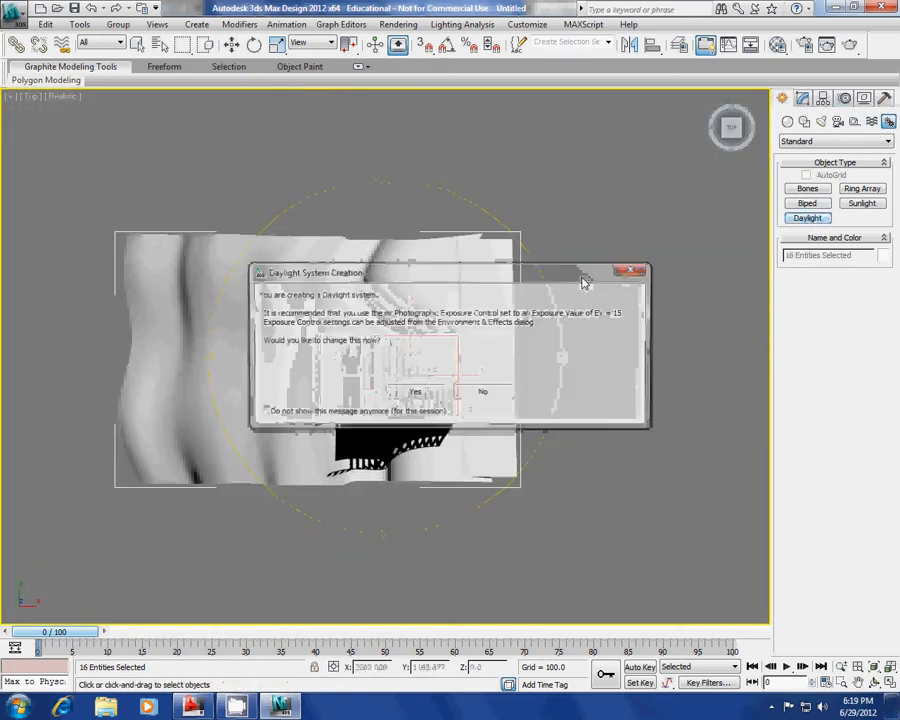
{"action": "left_click", "coordinate": [414, 392]}
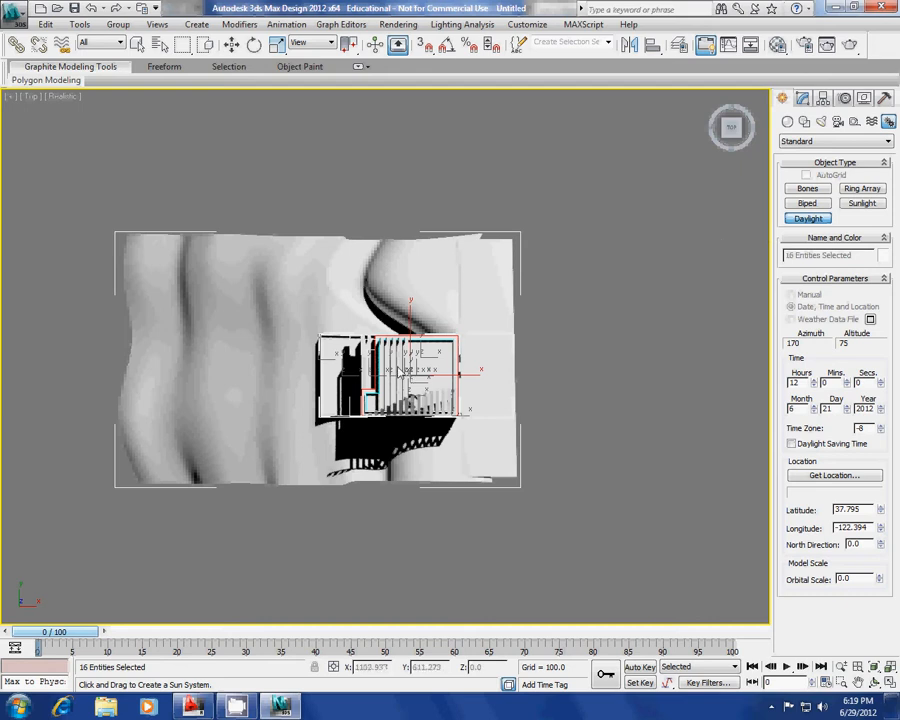
{"action": "left_click_drag", "start_coordinate": [398, 370], "coordinate": [469, 361]}
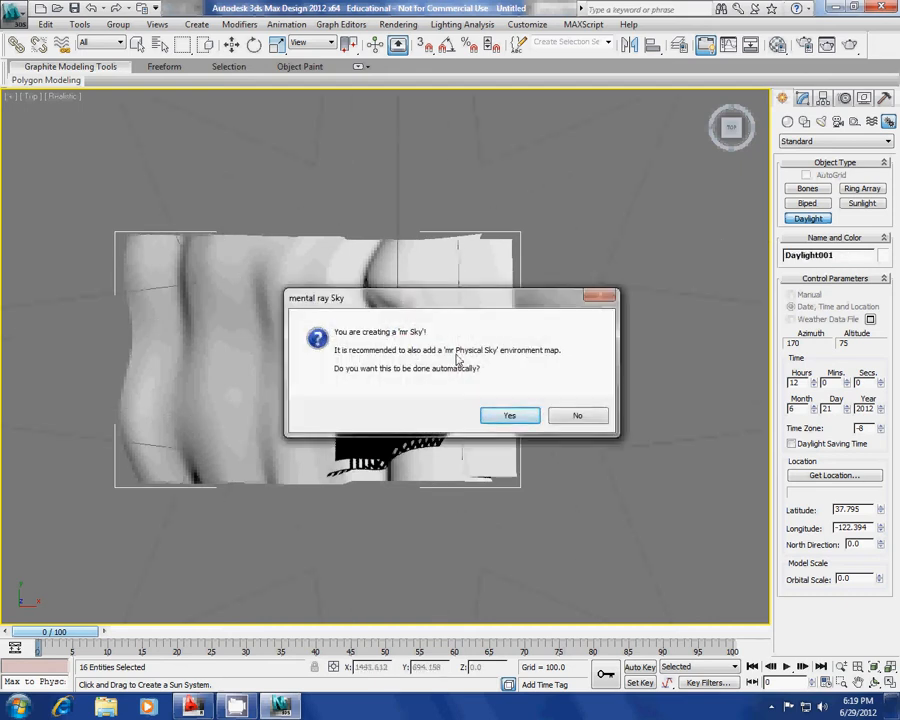
{"action": "left_click", "coordinate": [501, 416]}
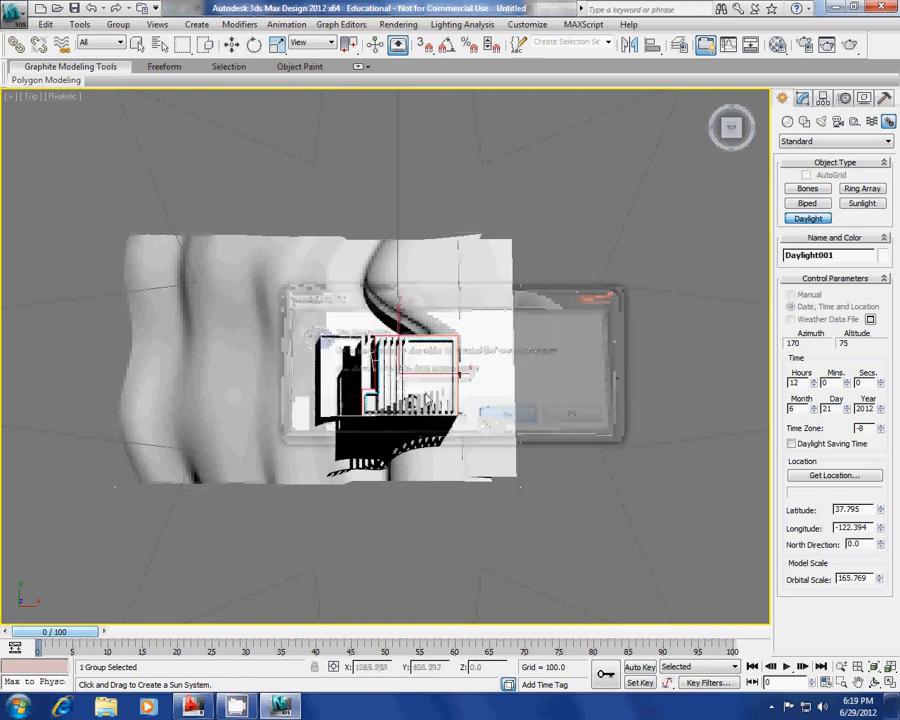
{"action": "left_click", "coordinate": [432, 137]}
{"action": "middle_click_drag", "start_coordinate": [442, 382], "coordinate": [474, 316]}
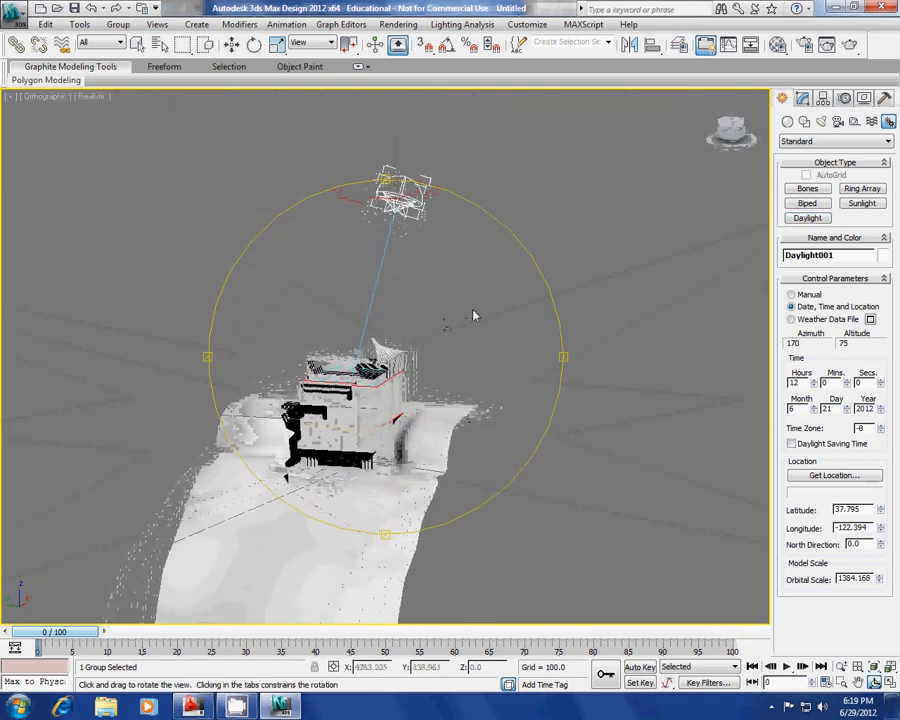
Move Daylight001's sun manually, then revert to Date, Time and Location and open the location list.
{"action": "left_click", "coordinate": [802, 99]}
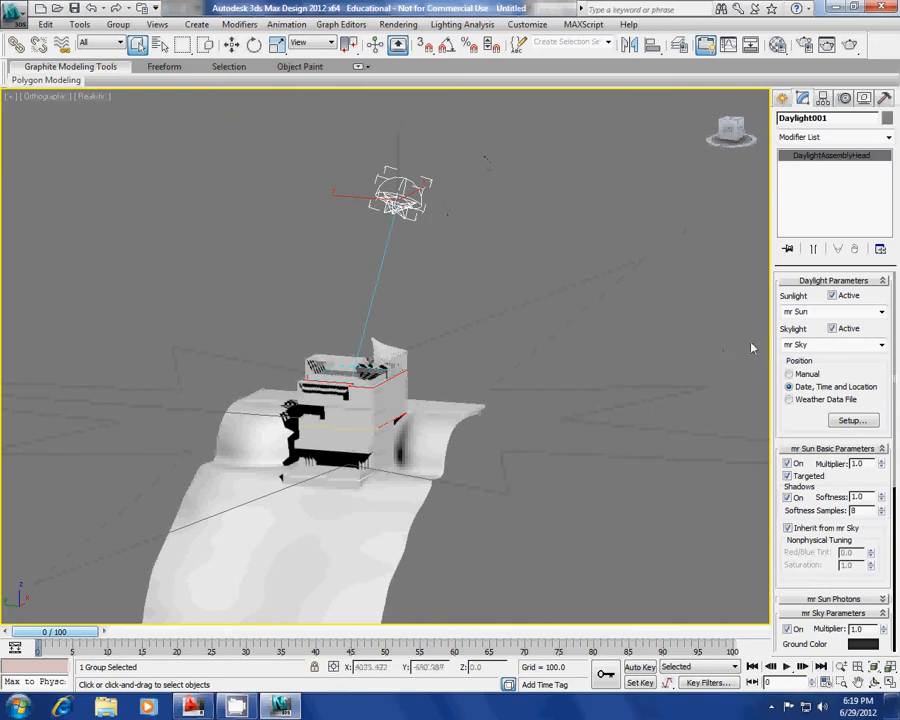
{"action": "left_click", "coordinate": [849, 421]}
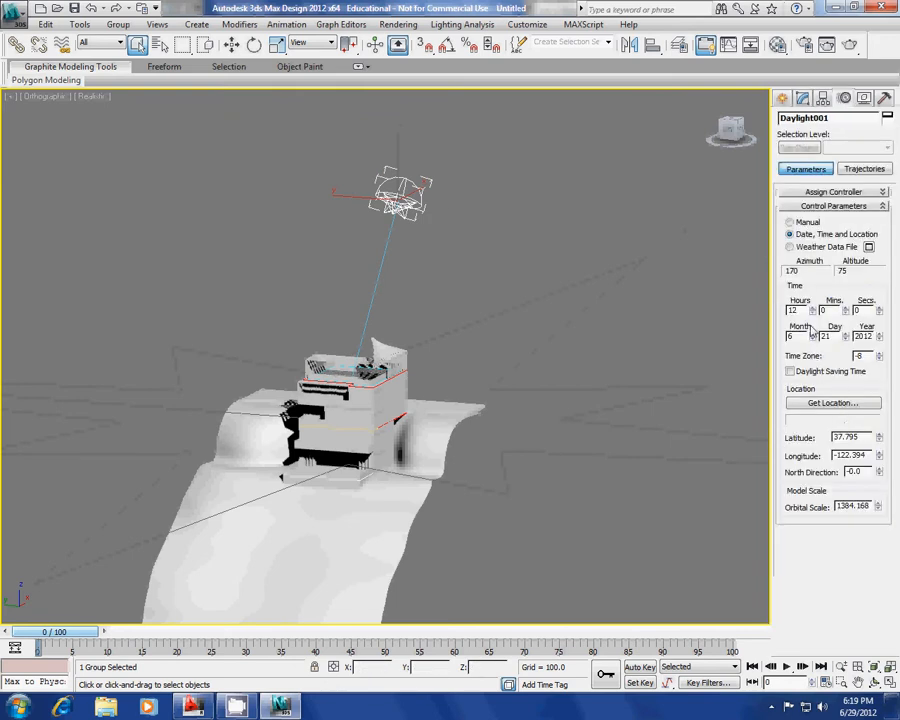
{"action": "left_click", "coordinate": [790, 222]}
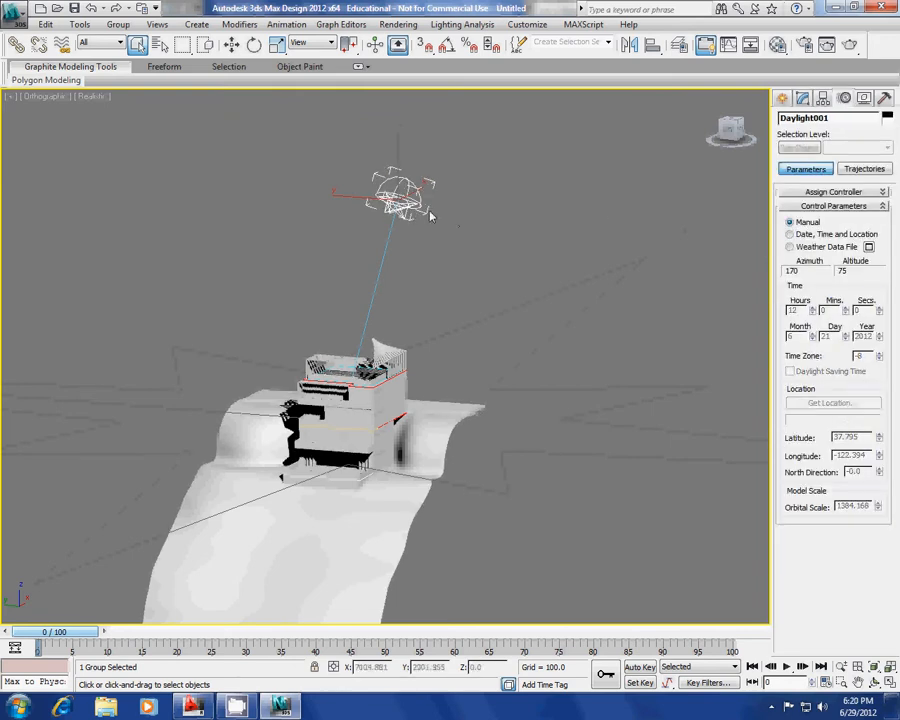
{"action": "key", "text": "w"}
{"action": "left_click_drag", "start_coordinate": [308, 358], "coordinate": [473, 300]}
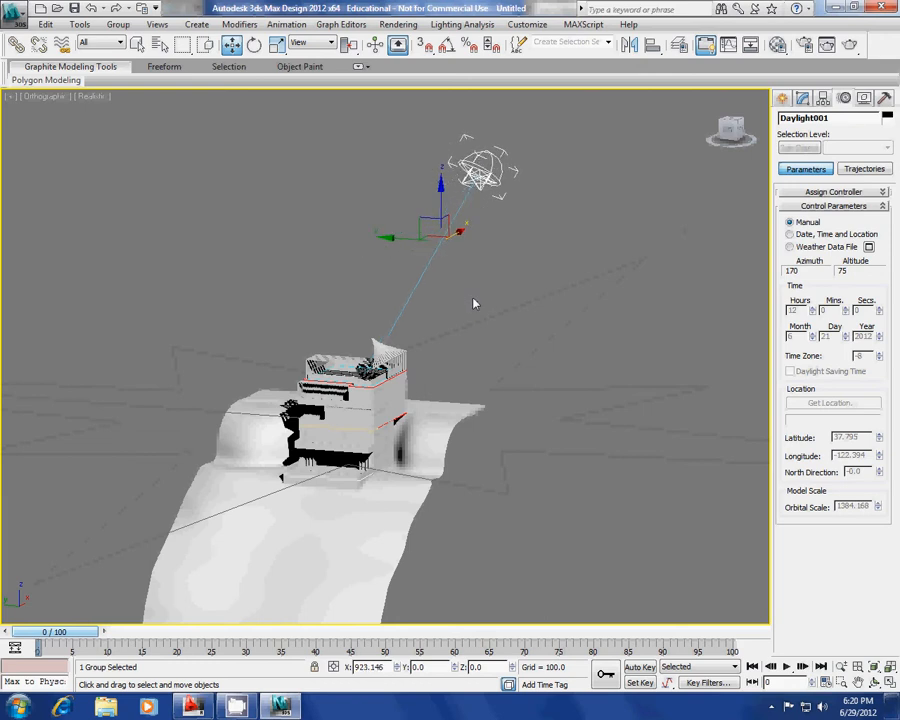
{"action": "mouse_move", "coordinate": [398, 242]}
{"action": "left_mouse_down"}
{"action": "mouse_move", "coordinate": [302, 236]}
{"action": "mouse_move", "coordinate": [398, 255]}
{"action": "left_mouse_up"}
{"action": "left_click", "coordinate": [790, 234]}
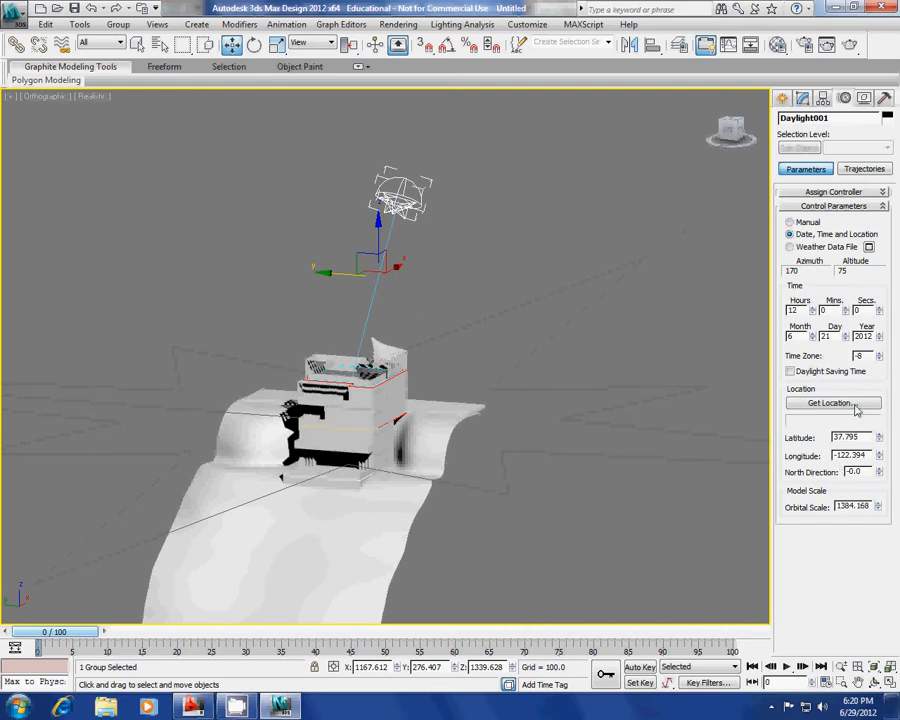
{"action": "left_click", "coordinate": [853, 404]}
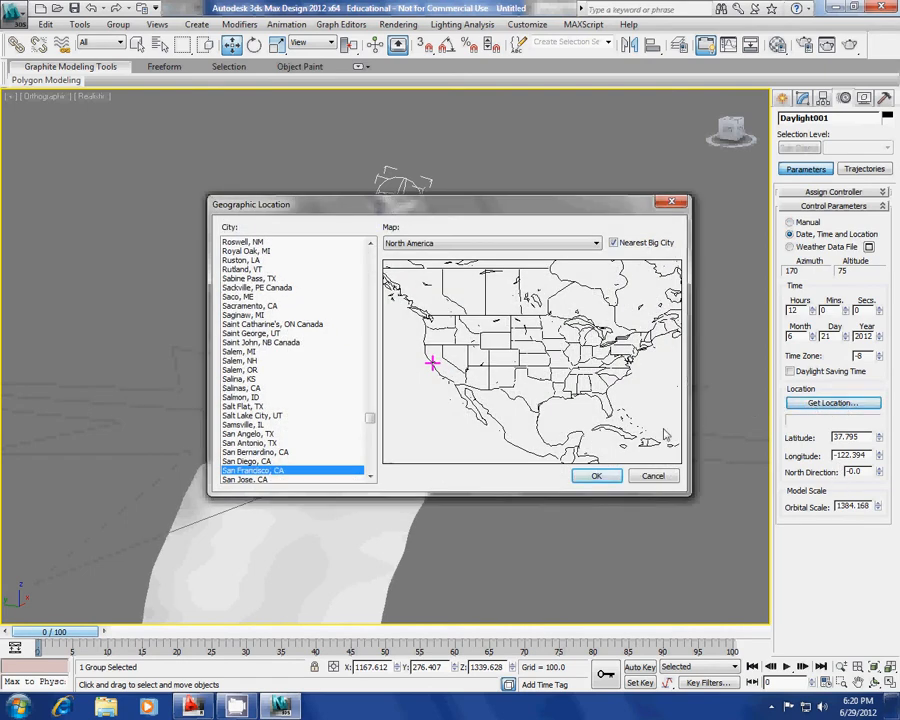
Set Daylight001's location to Los Angeles, CA (latitude 34.031, longitude -118.144).
{"action": "left_click_drag", "start_coordinate": [369, 418], "coordinate": [372, 358]}
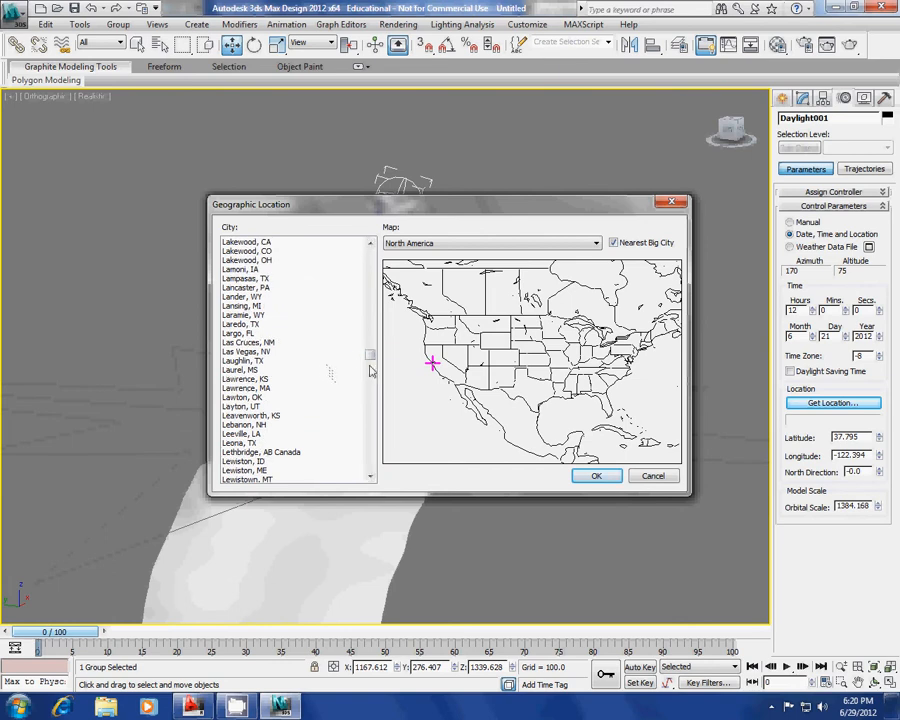
{"action": "mouse_move", "coordinate": [370, 357]}
{"action": "left_mouse_down"}
{"action": "mouse_move", "coordinate": [371, 368]}
{"action": "mouse_move", "coordinate": [373, 360]}
{"action": "left_mouse_up"}
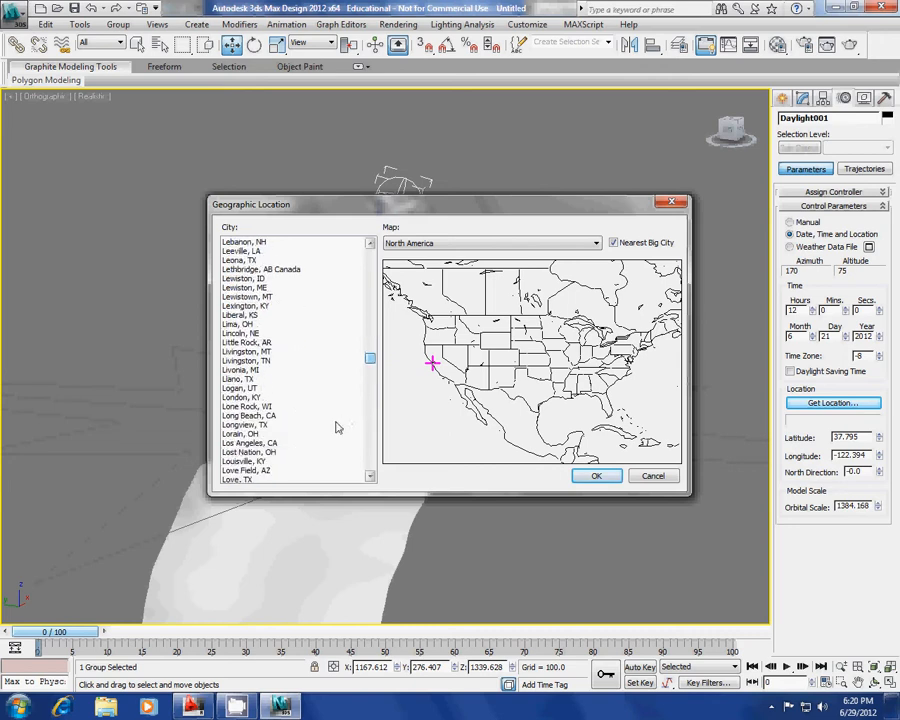
{"action": "left_click", "coordinate": [272, 443]}
{"action": "left_click", "coordinate": [596, 475]}
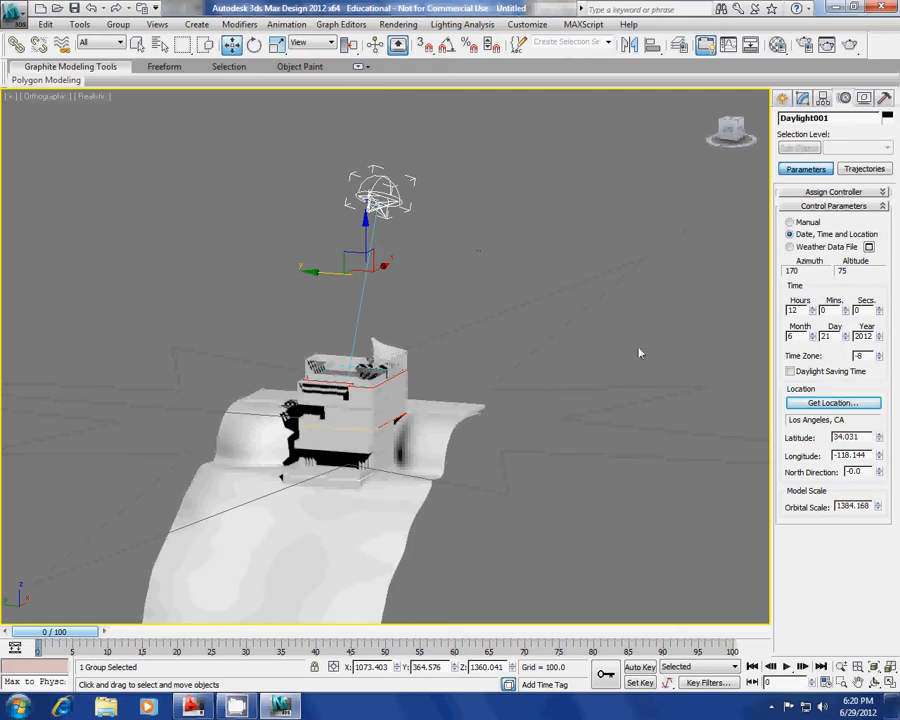
Set the sun to 9:00 on 7/21/2012, giving azimuth 108 and altitude 44.
{"action": "left_click", "coordinate": [813, 308]}
{"action": "left_click", "coordinate": [813, 308]}
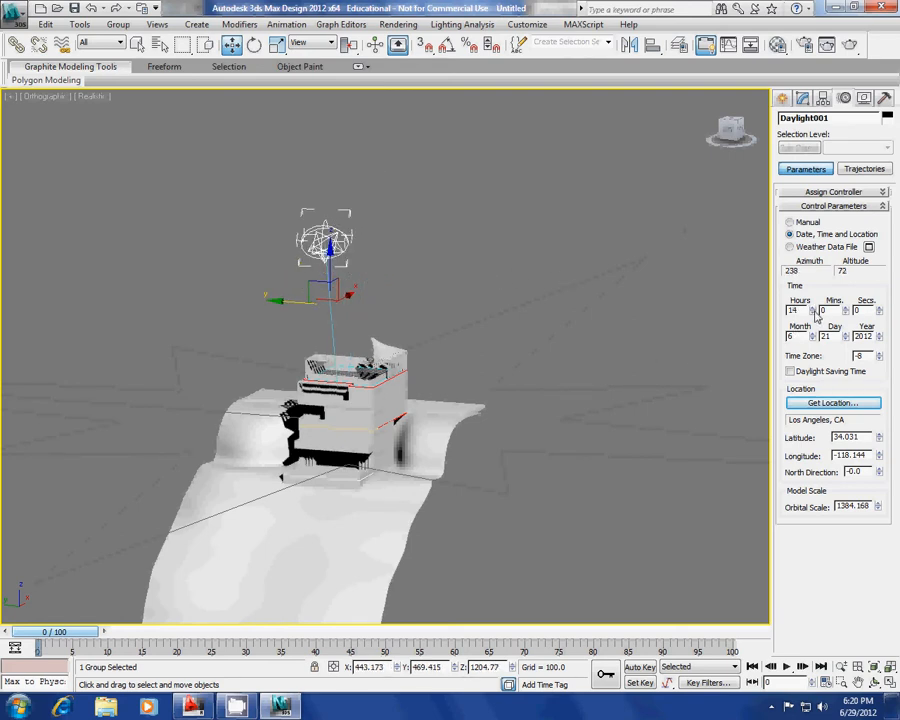
{"action": "left_click", "coordinate": [814, 312]}
{"action": "left_click", "coordinate": [814, 312]}
{"action": "left_click", "coordinate": [814, 312]}
{"action": "left_click", "coordinate": [814, 312]}
{"action": "left_click", "coordinate": [814, 312]}
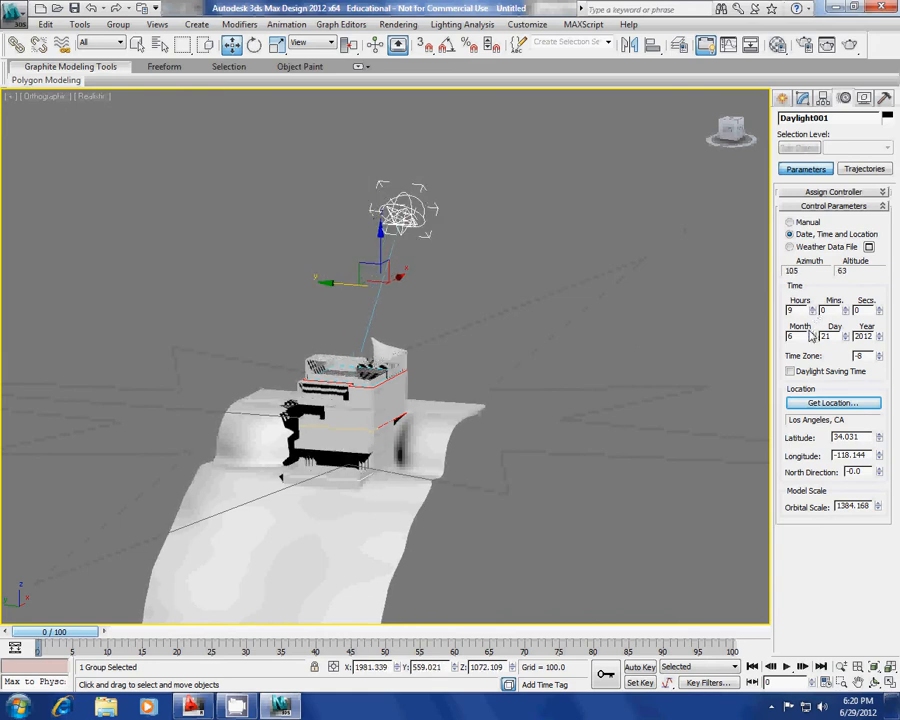
{"action": "left_click", "coordinate": [812, 335]}
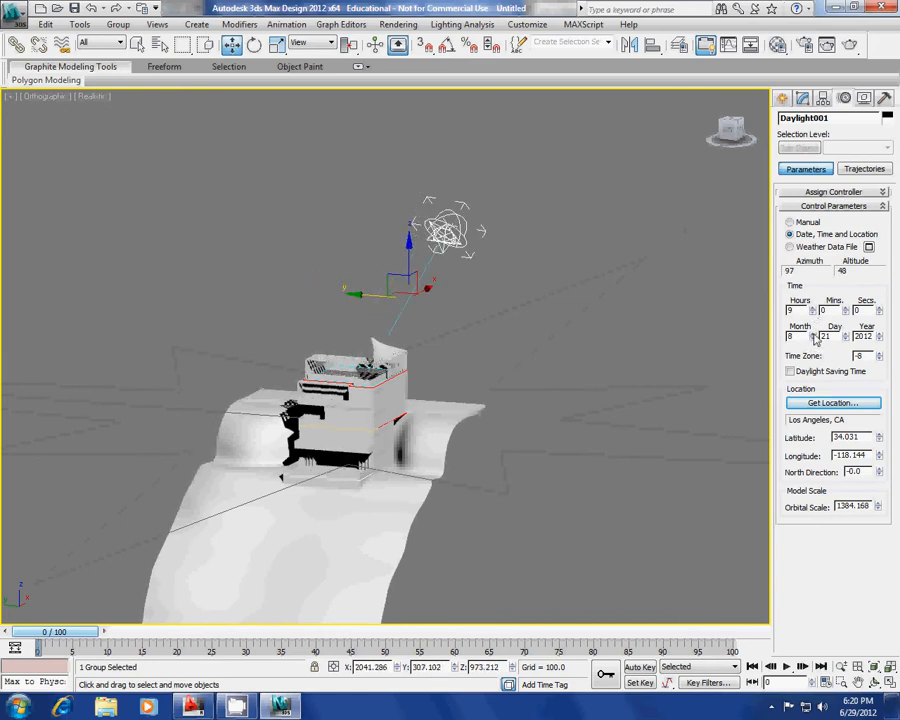
Orbit the view around the building and restore the four-viewport layout.
{"action": "scroll", "coordinate": [476, 346], "scroll_direction": "up", "scroll_amount": 5}
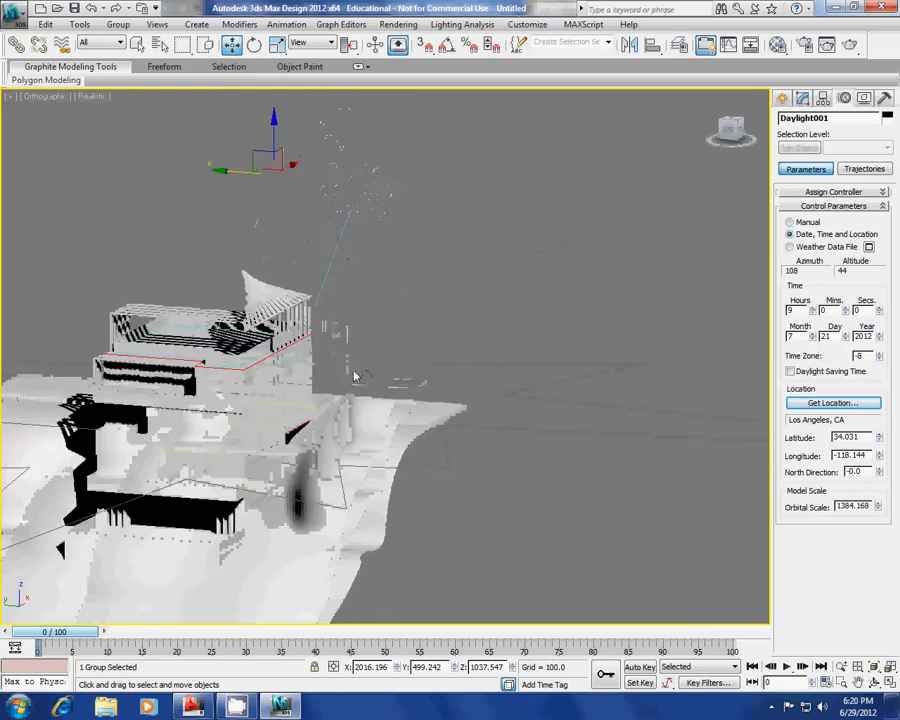
{"action": "key", "text": "ctrl+r"}
{"action": "left_click_drag", "start_coordinate": [392, 335], "coordinate": [363, 362]}
{"action": "scroll", "coordinate": [368, 358], "scroll_direction": "down", "scroll_amount": 5}
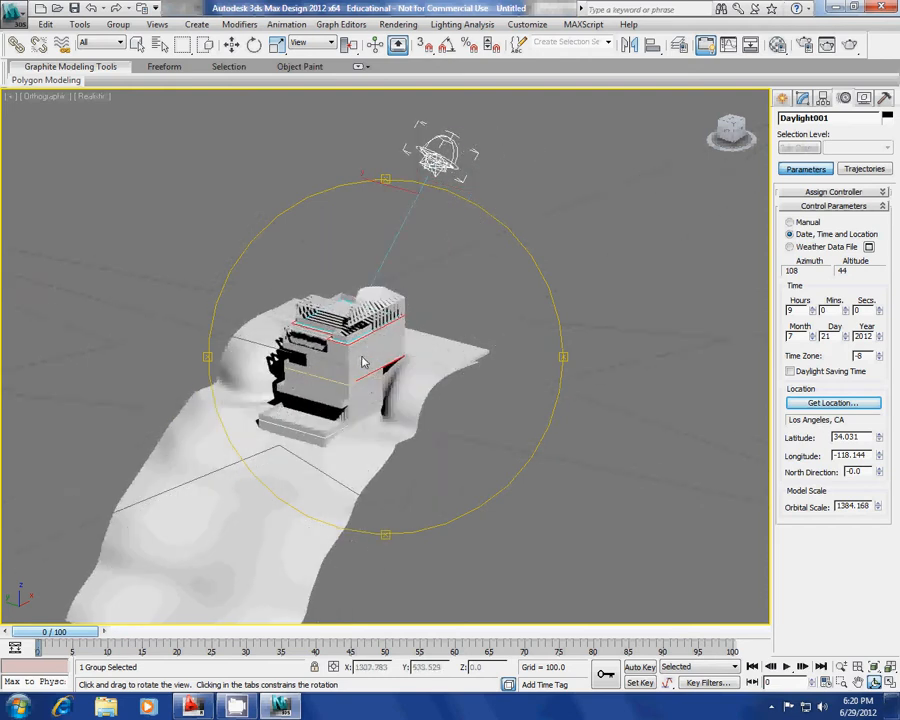
{"action": "key", "text": "alt+w"}
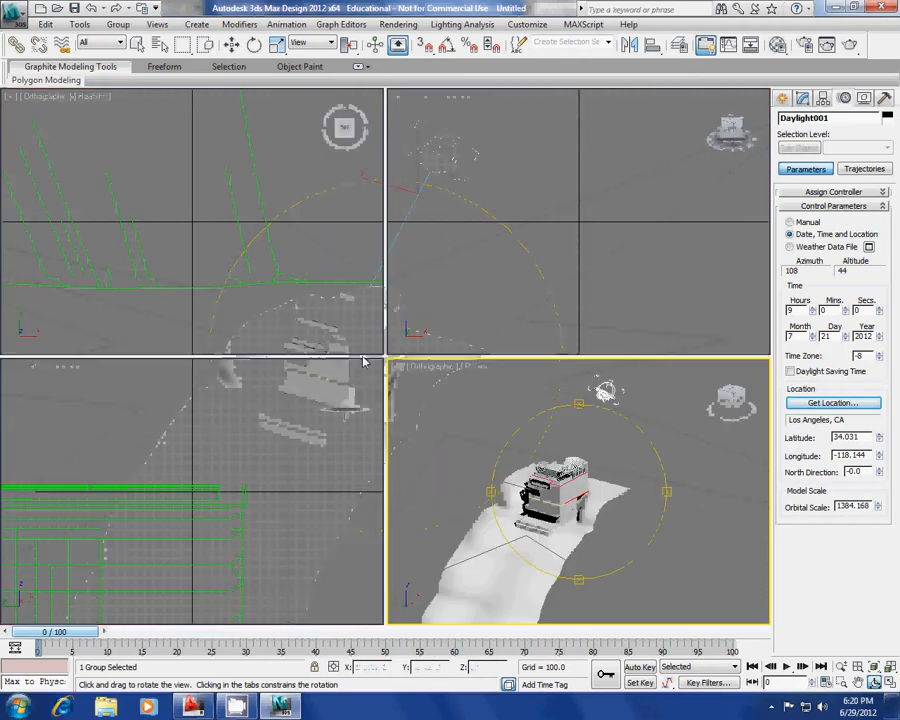
Switch the orthographic viewport to Perspective and orbit it slightly.
{"action": "left_click", "coordinate": [437, 368]}
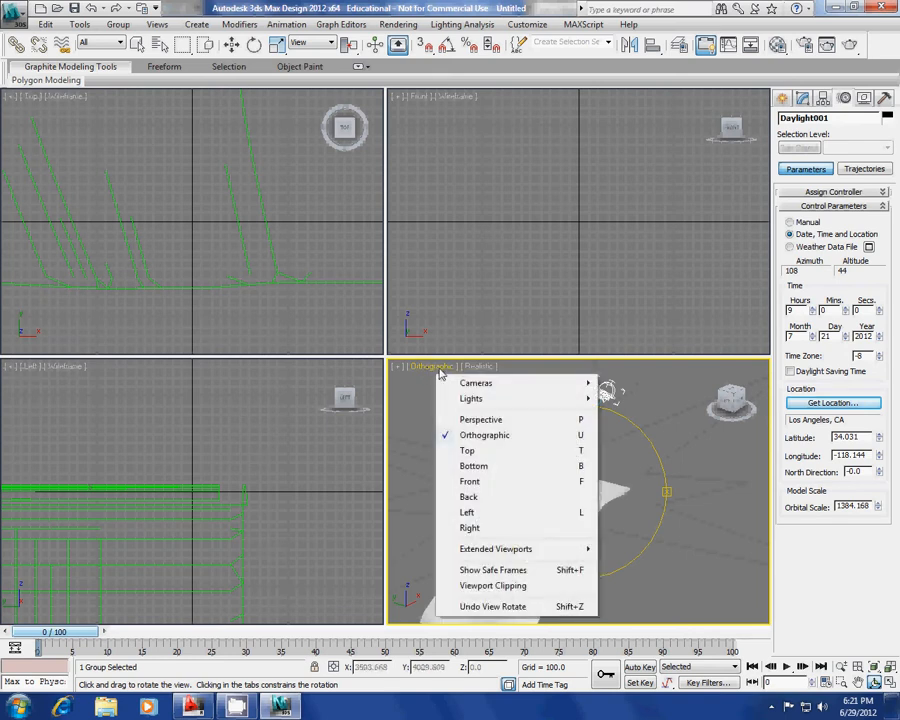
{"action": "left_click", "coordinate": [468, 420]}
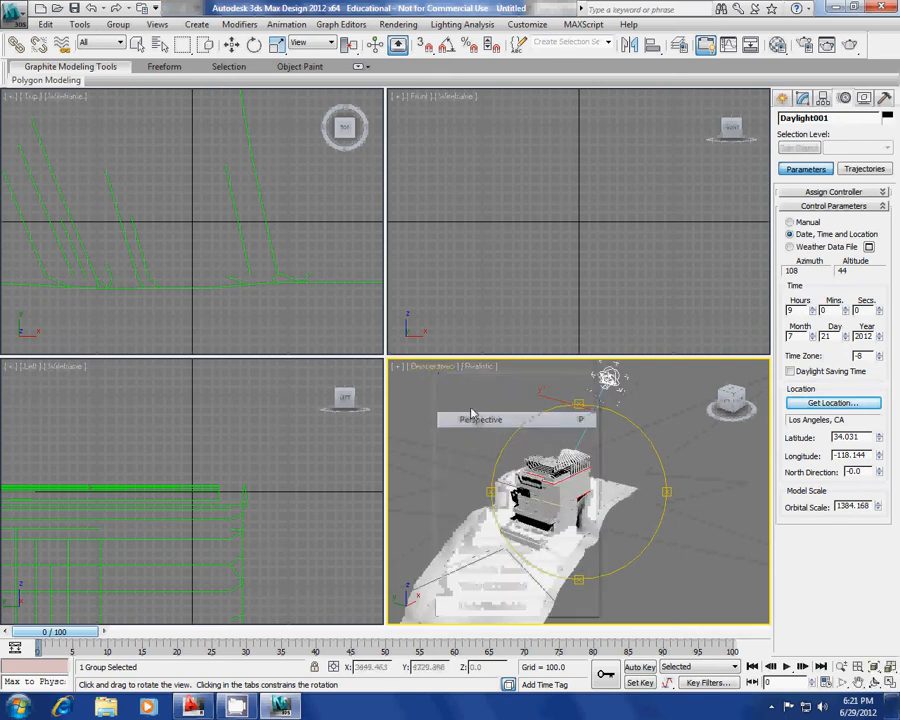
{"action": "key", "text": "alt+w"}
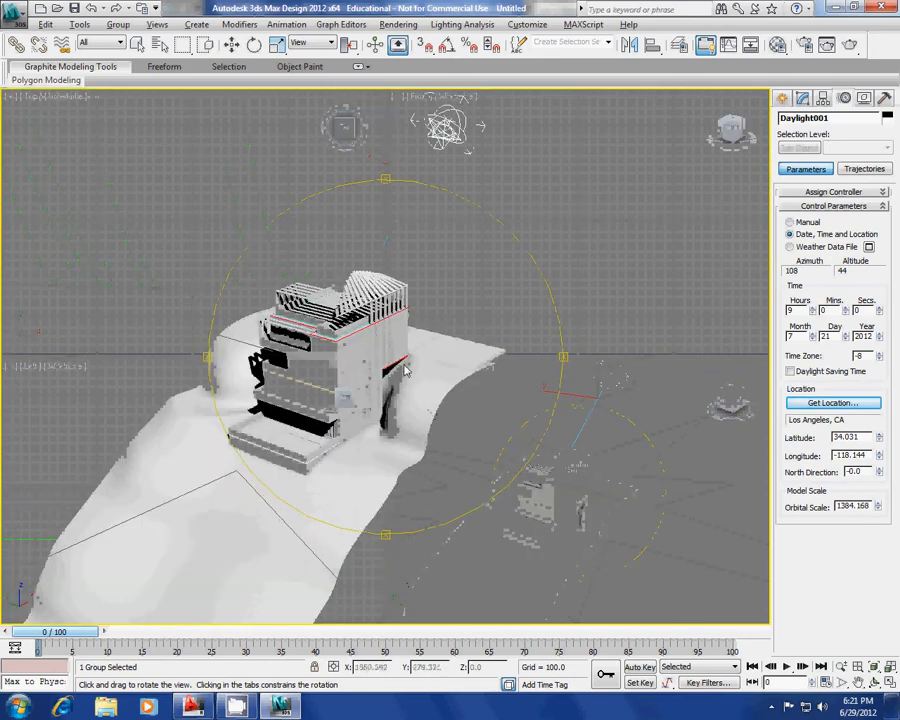
{"action": "left_click_drag", "start_coordinate": [415, 358], "coordinate": [403, 368]}
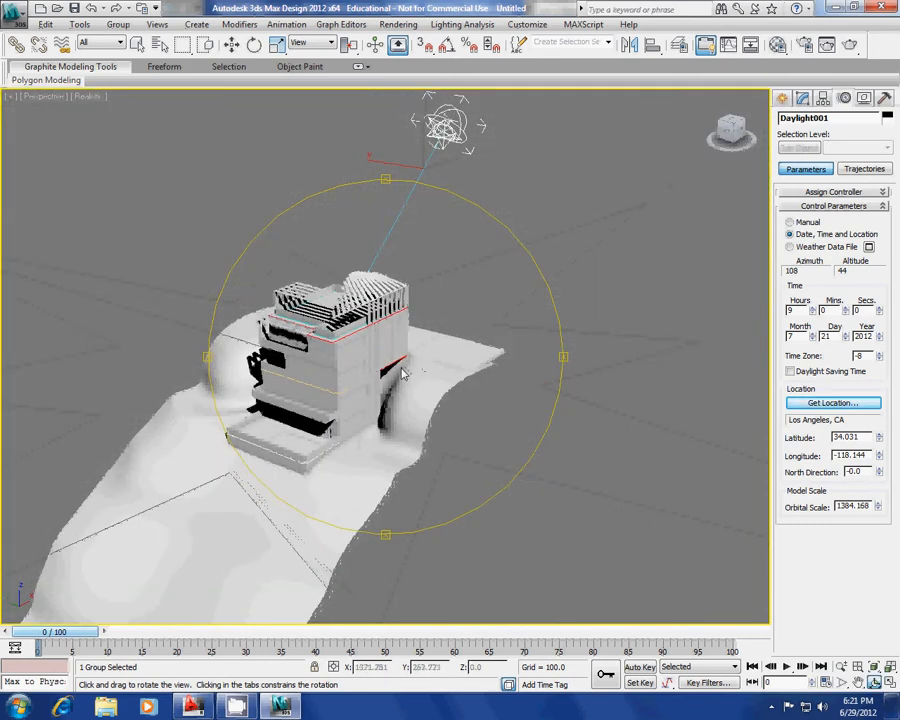
{"action": "key", "text": "alt+w"}
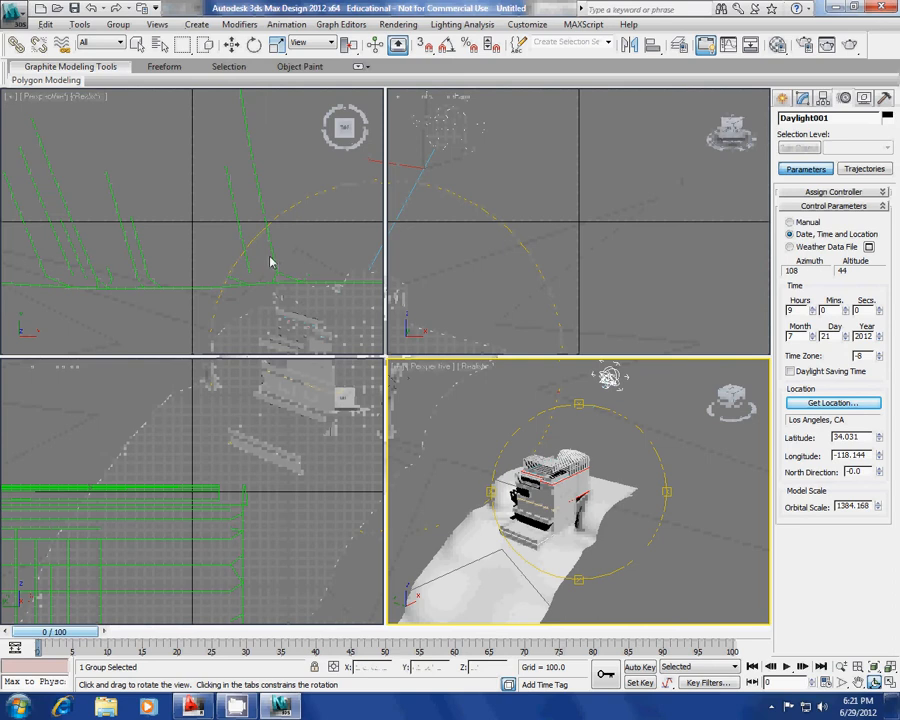
Centre the building in the Top view and bring up the Cameras category in the Create panel.
{"action": "left_click", "coordinate": [271, 315]}
{"action": "middle_click_drag", "start_coordinate": [257, 232], "coordinate": [214, 238]}
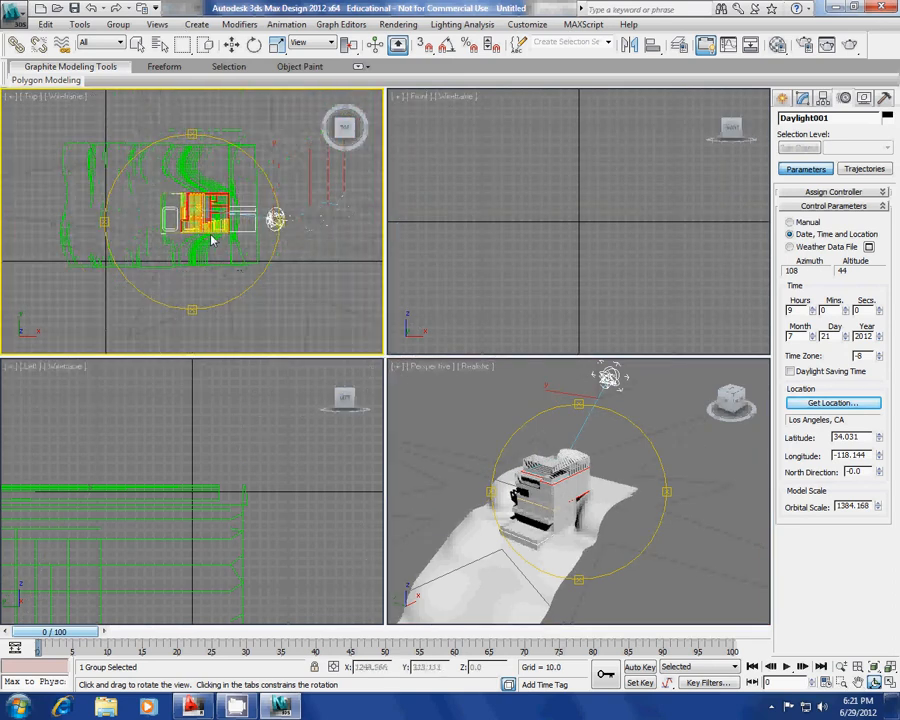
{"action": "left_click", "coordinate": [784, 100]}
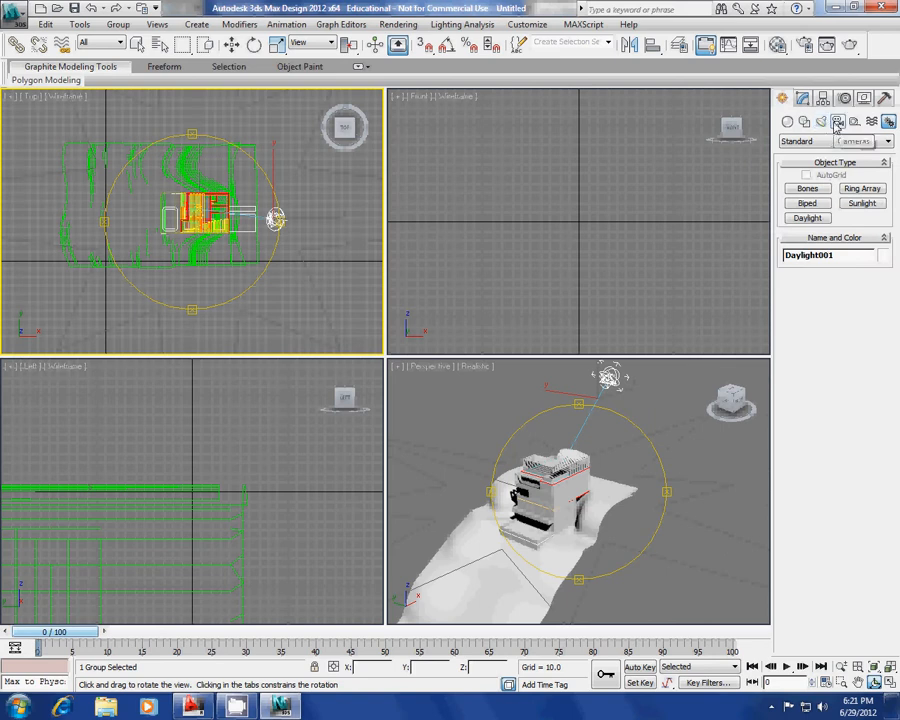
{"action": "left_click", "coordinate": [837, 122]}
Place target cameras Camera001–Camera003 around the house in the Top view, each aimed at the building.
{"action": "left_click", "coordinate": [816, 189]}
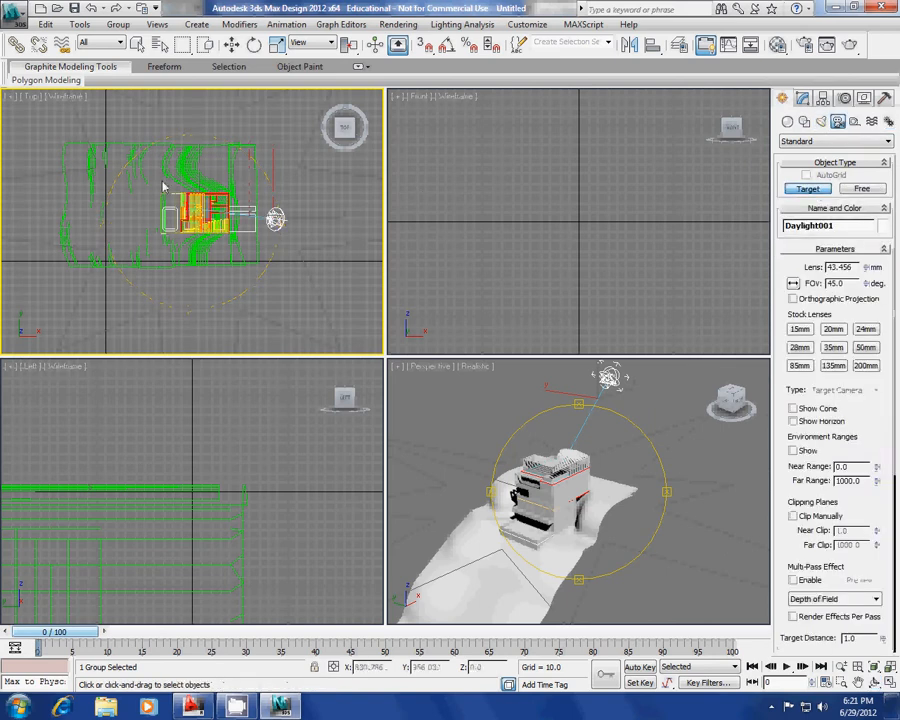
{"action": "scroll", "coordinate": [178, 162], "scroll_direction": "up", "scroll_amount": 2}
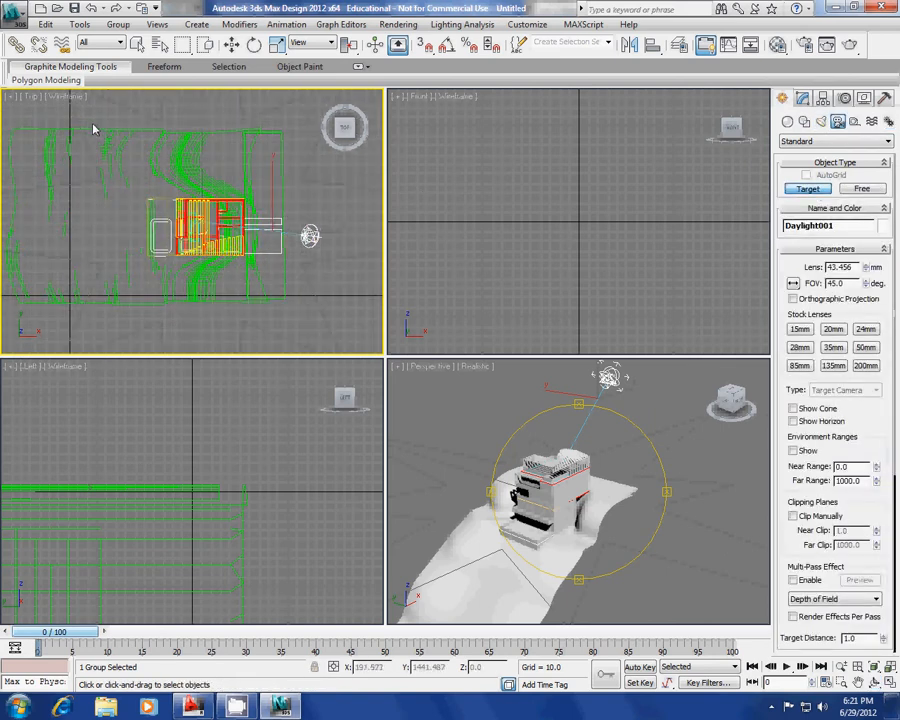
{"action": "left_click_drag", "start_coordinate": [92, 127], "coordinate": [195, 233]}
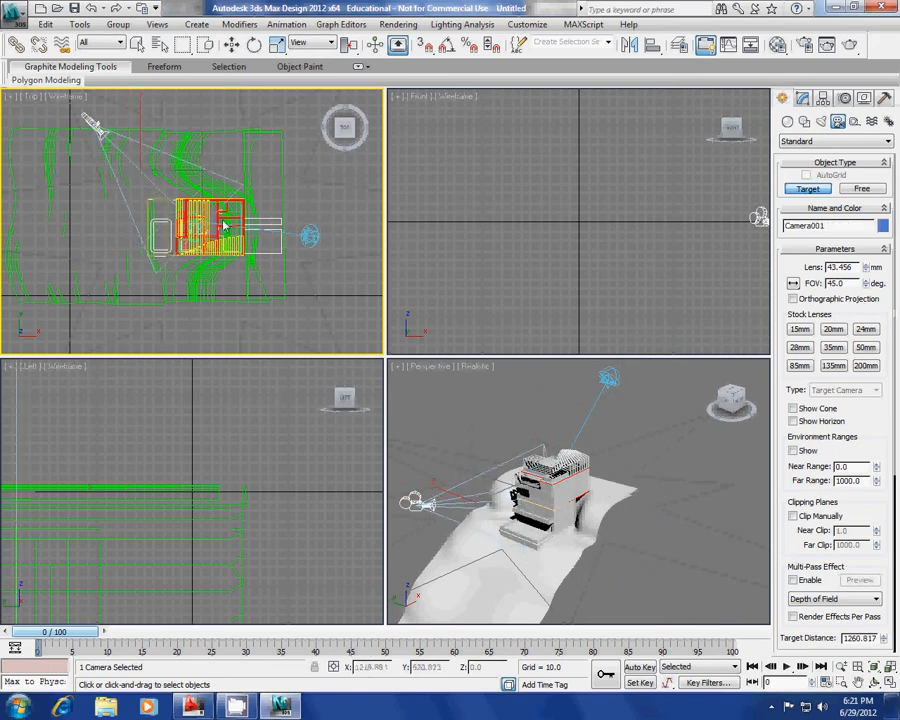
{"action": "scroll", "coordinate": [256, 194], "scroll_direction": "down", "scroll_amount": 2}
{"action": "left_click_drag", "start_coordinate": [156, 286], "coordinate": [225, 207]}
{"action": "scroll", "coordinate": [225, 207], "scroll_direction": "up", "scroll_amount": 3}
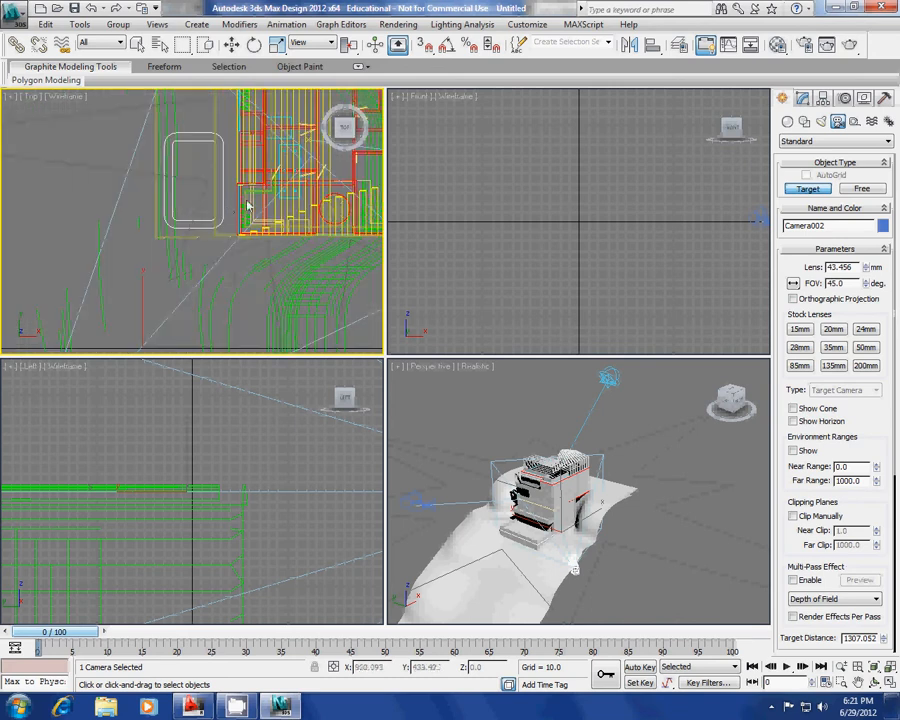
{"action": "scroll", "coordinate": [200, 230], "scroll_direction": "down", "scroll_amount": 1}
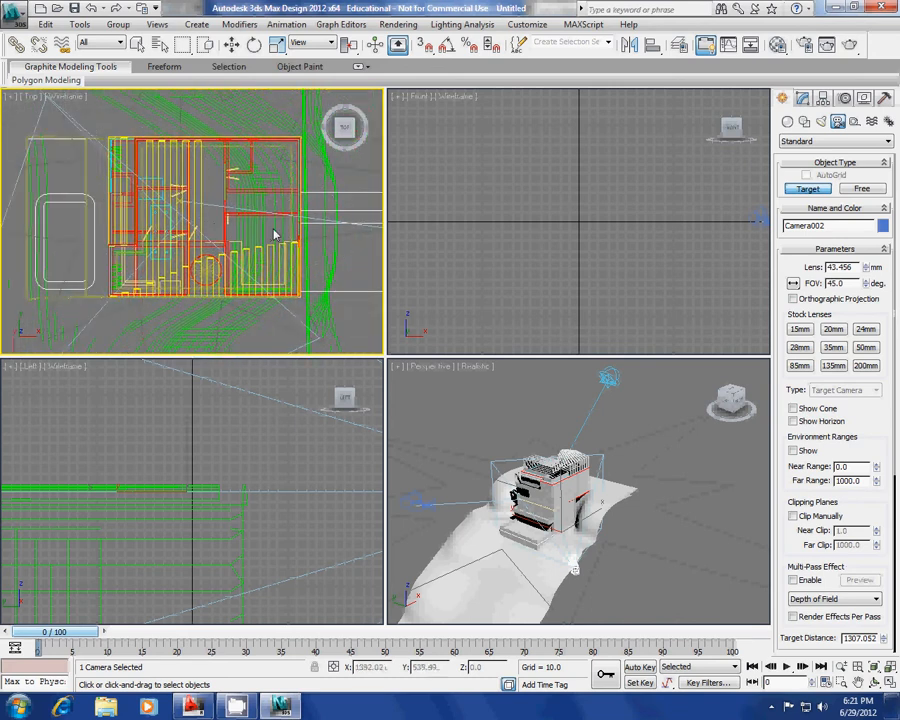
{"action": "left_click_drag", "start_coordinate": [290, 213], "coordinate": [58, 210]}
{"action": "left_click", "coordinate": [427, 237]}
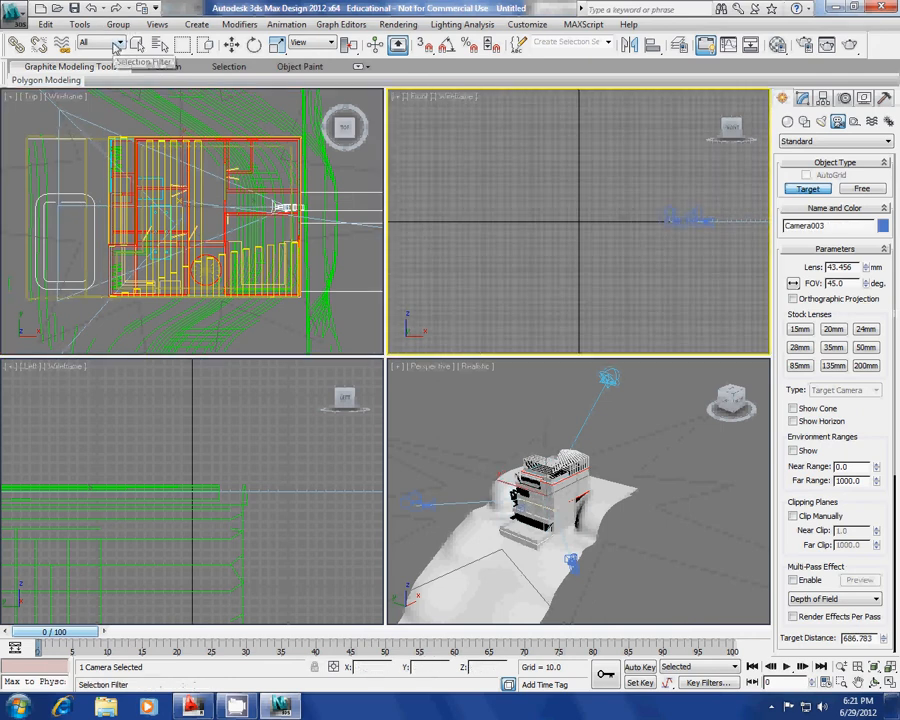
Set the Selection Filter to Cameras and centre the house in the Front view.
{"action": "left_click", "coordinate": [117, 43]}
{"action": "left_click", "coordinate": [100, 94]}
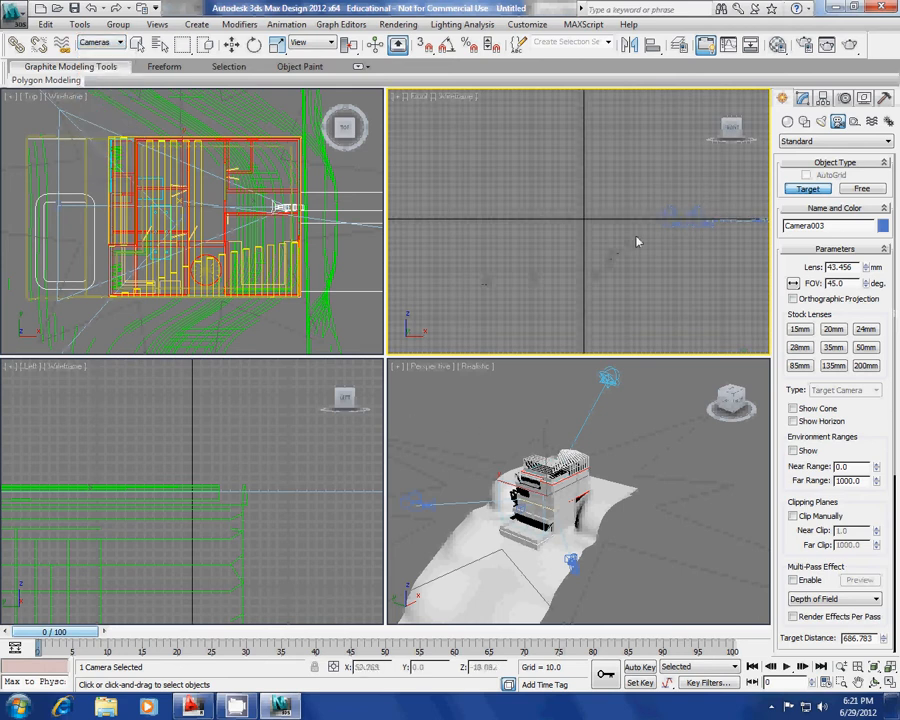
{"action": "middle_click_drag", "start_coordinate": [638, 238], "coordinate": [376, 251]}
{"action": "scroll", "coordinate": [597, 261], "scroll_direction": "down", "scroll_amount": 3}
{"action": "middle_click_drag", "start_coordinate": [597, 261], "coordinate": [508, 261]}
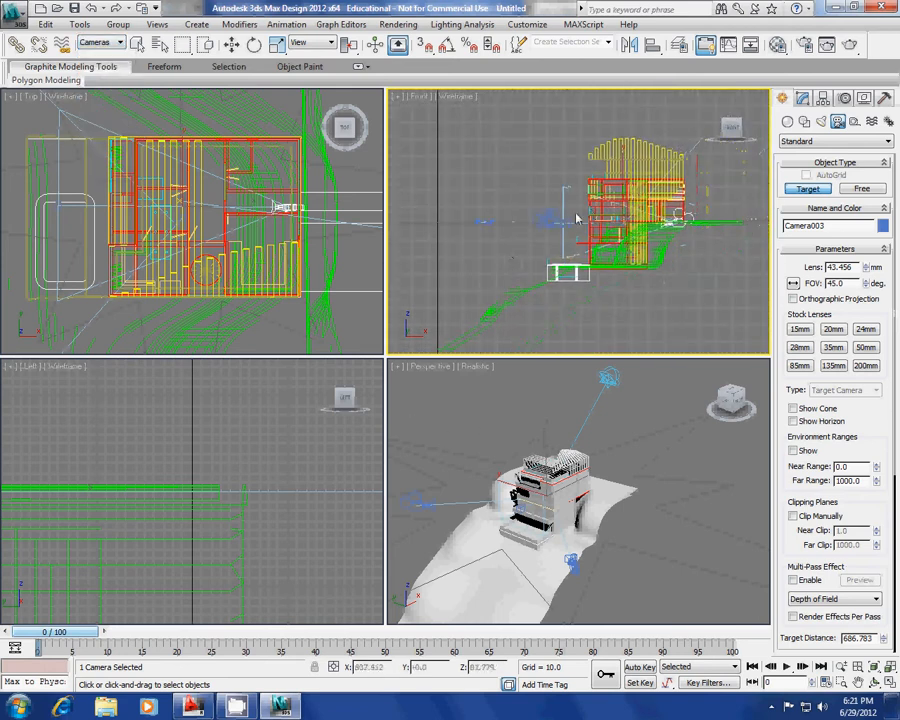
{"action": "middle_click_drag", "start_coordinate": [578, 267], "coordinate": [528, 237]}
Raise the camera left of the house higher in the Front view.
{"action": "key", "text": "w"}
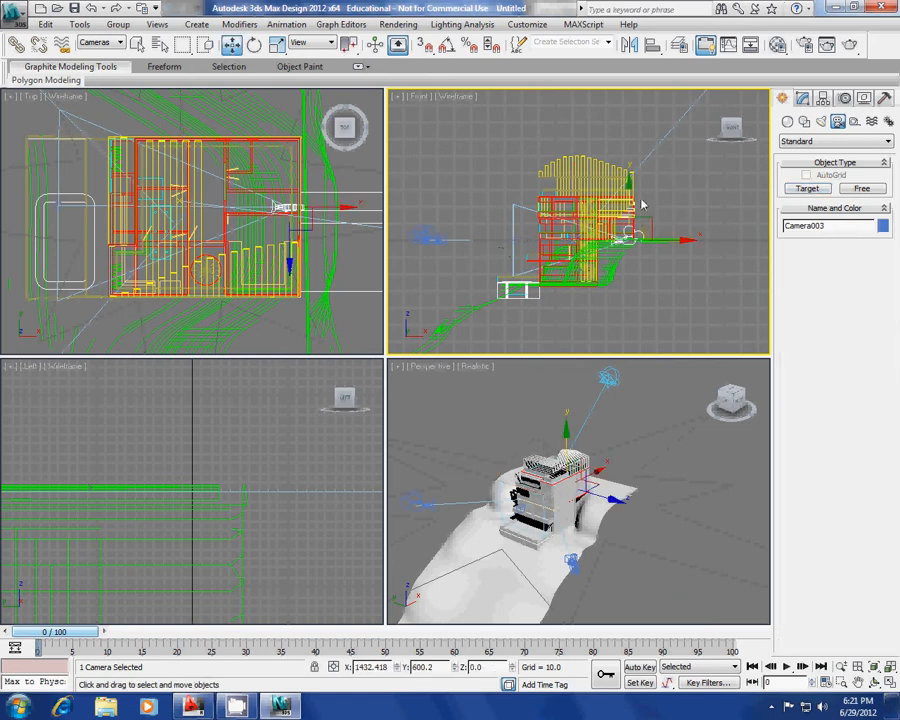
{"action": "left_click", "coordinate": [479, 245]}
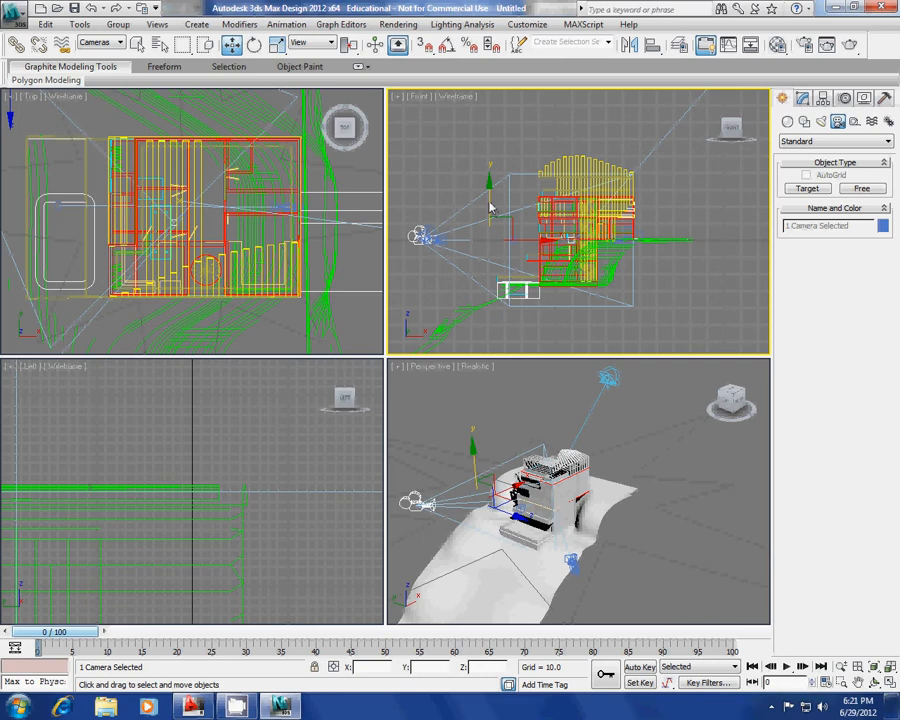
{"action": "mouse_move", "coordinate": [490, 207]}
{"action": "left_mouse_down"}
{"action": "mouse_move", "coordinate": [491, 187]}
{"action": "mouse_move", "coordinate": [491, 199]}
{"action": "mouse_move", "coordinate": [492, 188]}
{"action": "mouse_move", "coordinate": [502, 197]}
{"action": "left_mouse_up"}
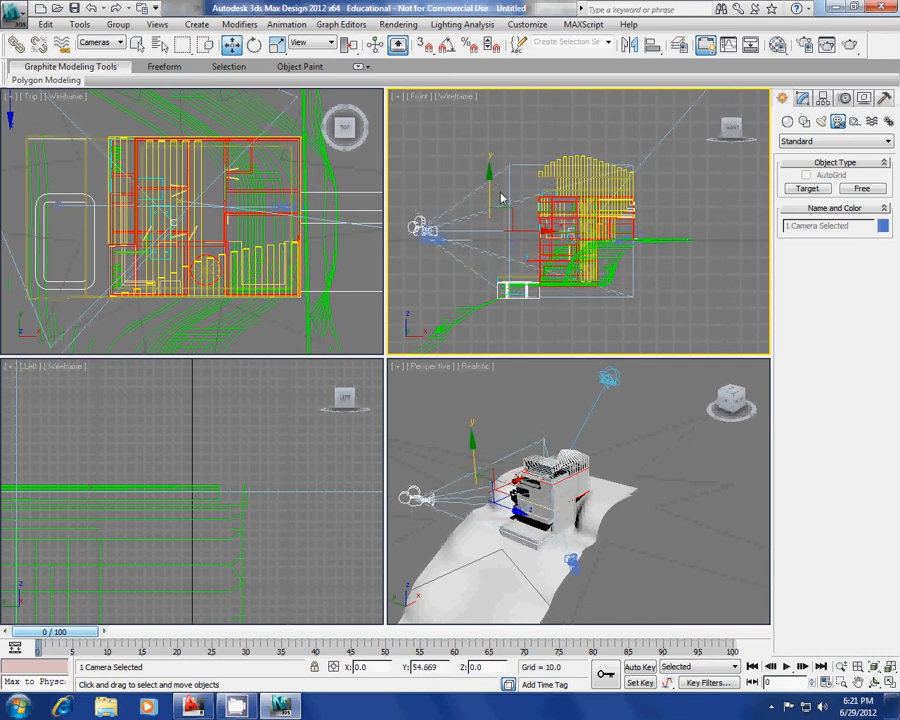
{"action": "left_click", "coordinate": [803, 100]}
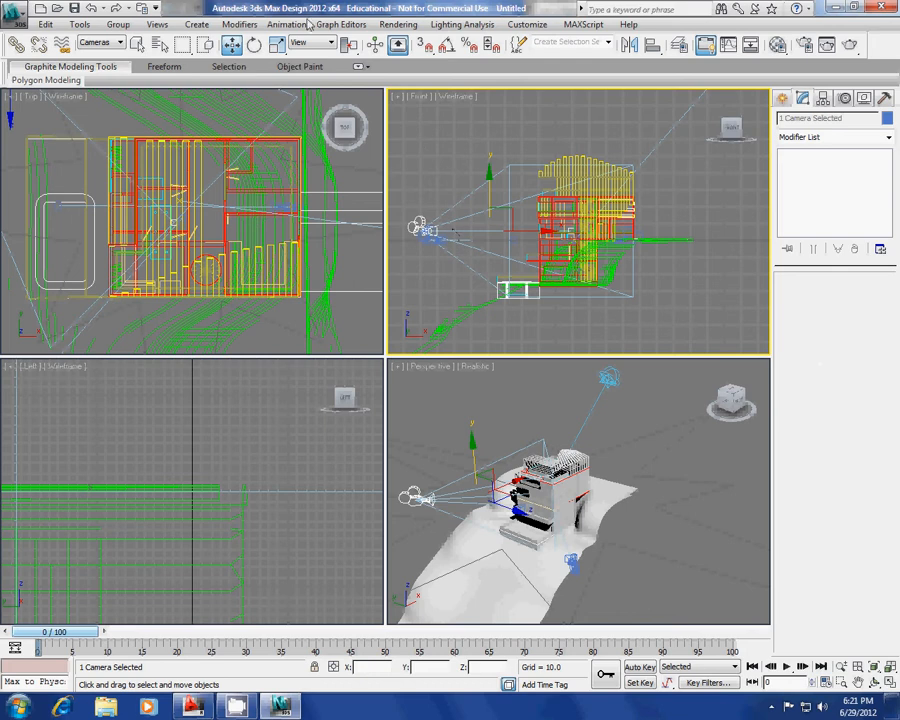
Nudge the raised camera by a 25.049-unit screen offset in Move Transform Type-In, then close it.
{"action": "right_click", "coordinate": [232, 45]}
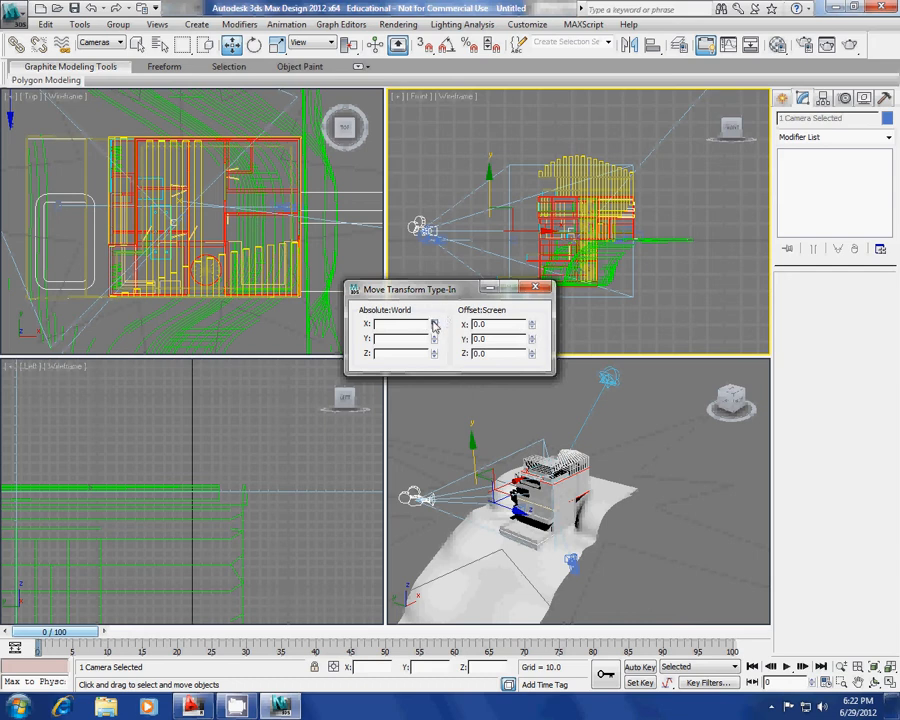
{"action": "left_click_drag", "start_coordinate": [433, 322], "coordinate": [435, 304]}
{"action": "key", "text": "ctrl+z"}
{"action": "mouse_move", "coordinate": [533, 328]}
{"action": "left_mouse_down"}
{"action": "mouse_move", "coordinate": [532, 315]}
{"action": "mouse_move", "coordinate": [533, 348]}
{"action": "left_mouse_up"}
{"action": "left_click", "coordinate": [536, 288]}
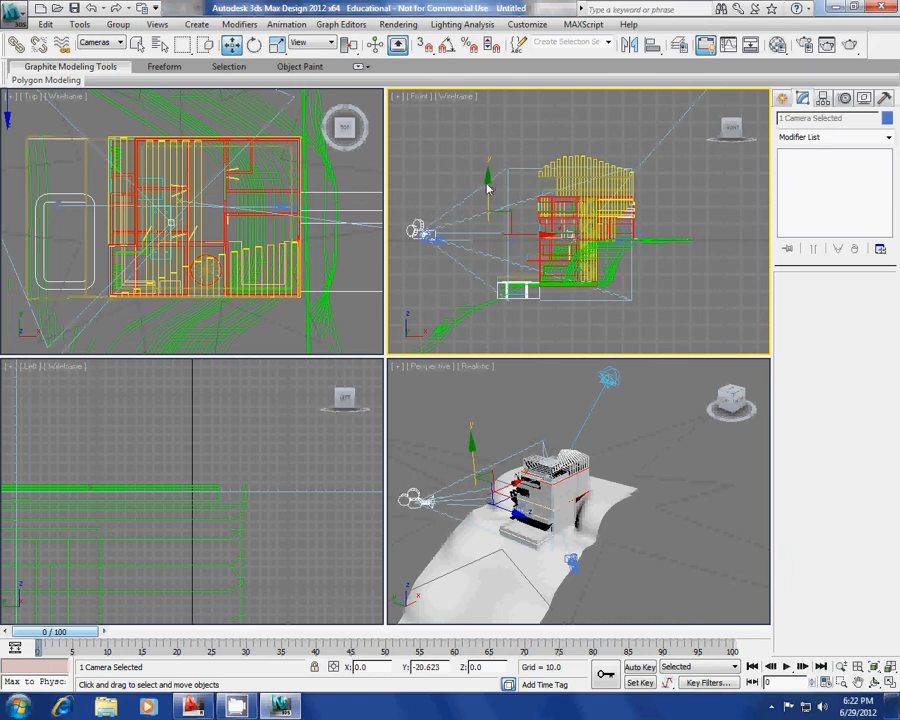
{"action": "scroll", "coordinate": [541, 256], "scroll_direction": "up", "scroll_amount": 5}
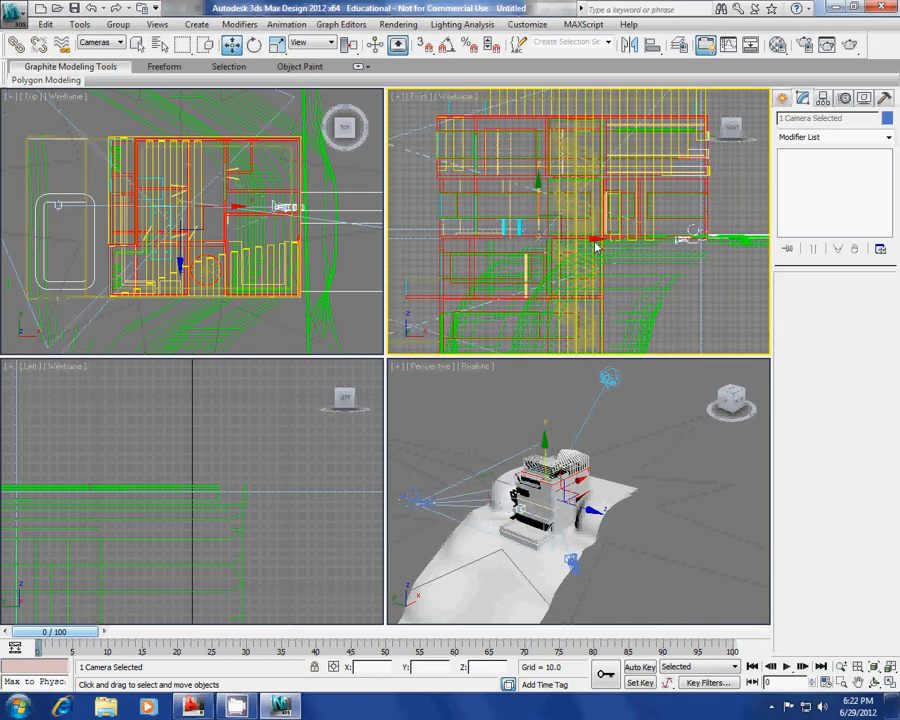
Raise the camera further and Shift-drag a copy, Camera004, higher up the house.
{"action": "scroll", "coordinate": [570, 235], "scroll_direction": "down", "scroll_amount": 3}
{"action": "scroll", "coordinate": [562, 218], "scroll_direction": "up", "scroll_amount": 4}
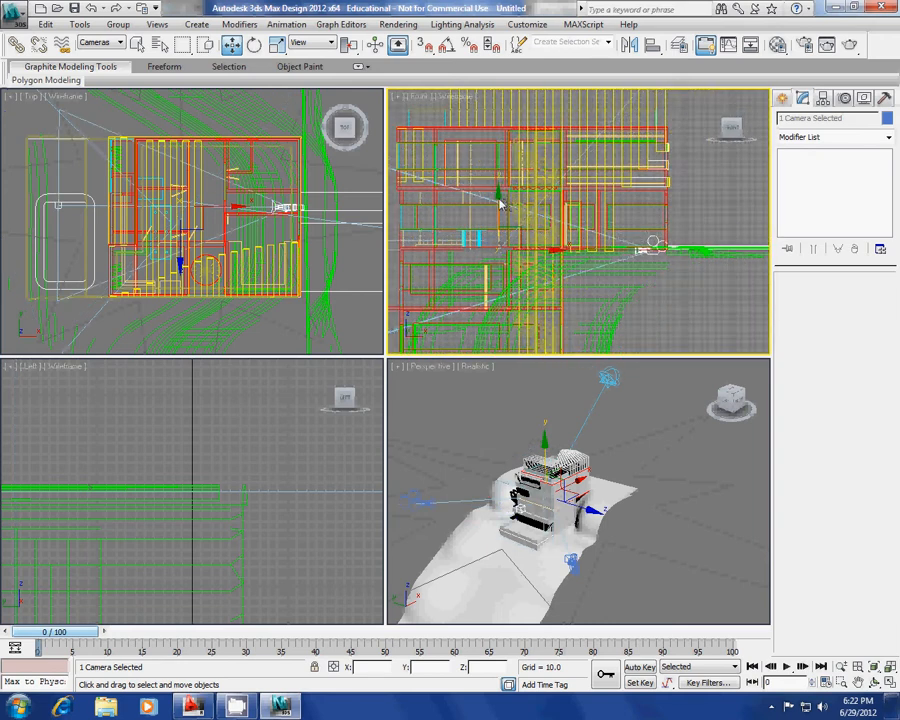
{"action": "left_click_drag", "start_coordinate": [500, 205], "coordinate": [502, 173]}
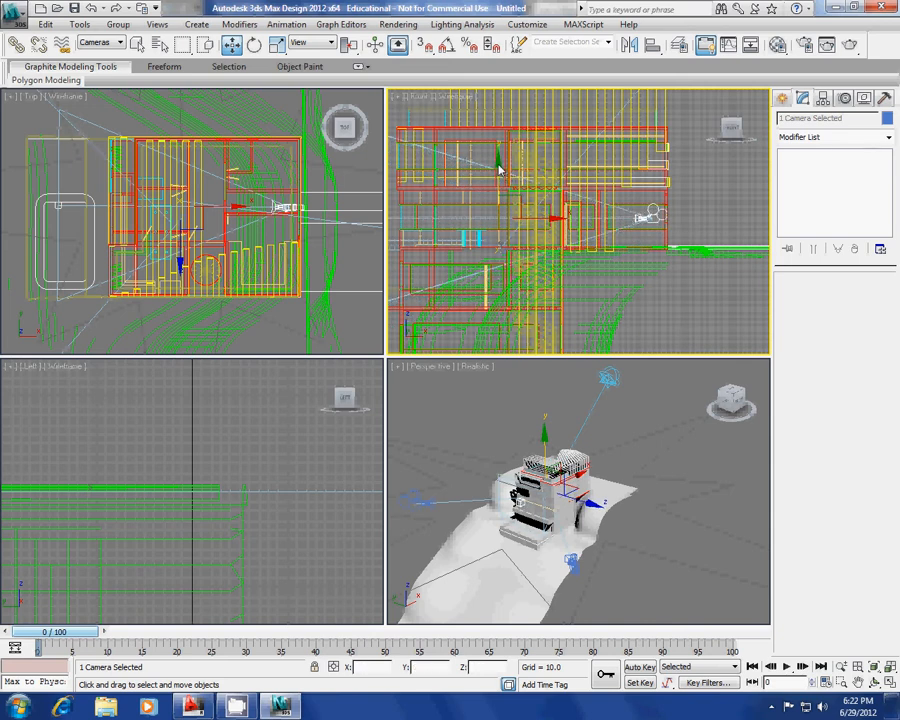
{"action": "left_click_drag", "start_coordinate": [500, 170], "coordinate": [500, 110]}
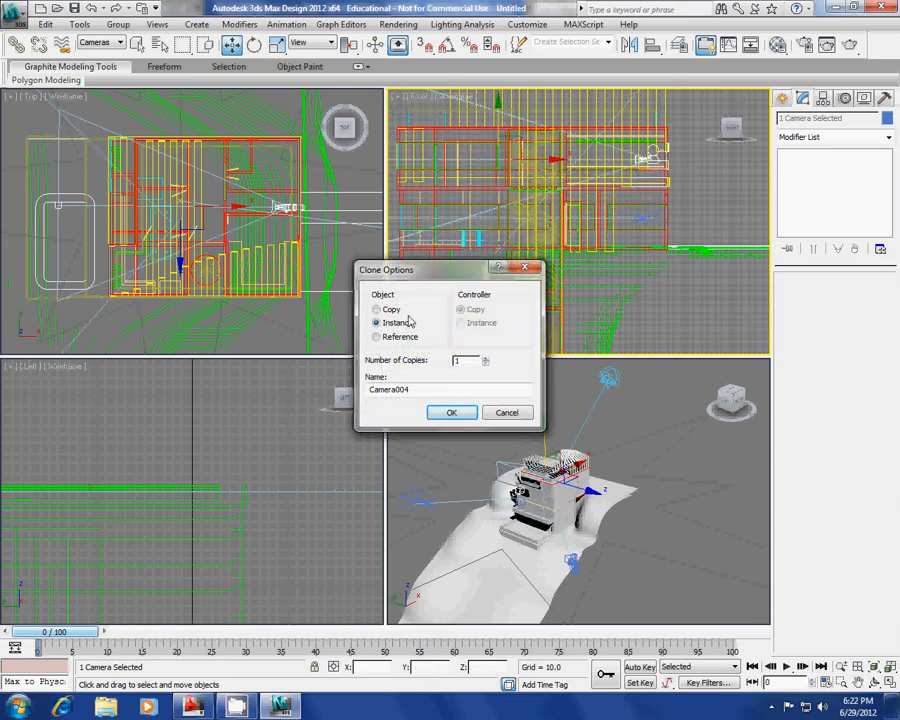
{"action": "left_click", "coordinate": [452, 418]}
Clone Camera005 further up toward the roof and maximize the Perspective view.
{"action": "scroll", "coordinate": [460, 268], "scroll_direction": "down", "scroll_amount": 5}
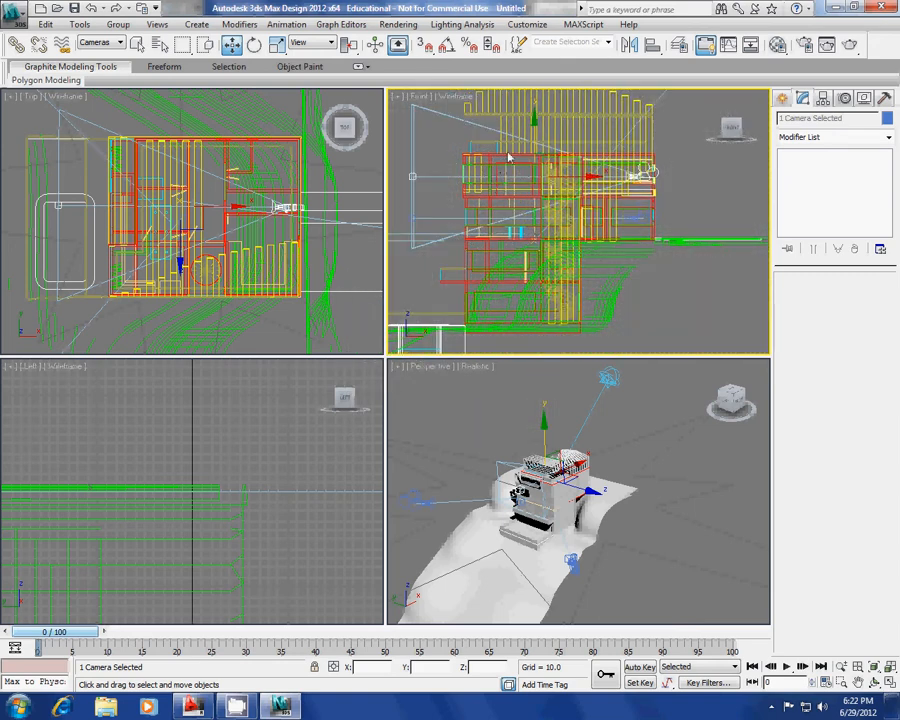
{"action": "middle_click_drag", "start_coordinate": [508, 157], "coordinate": [497, 230]}
{"action": "left_click_drag", "start_coordinate": [494, 230], "coordinate": [491, 188], "text": "shift"}
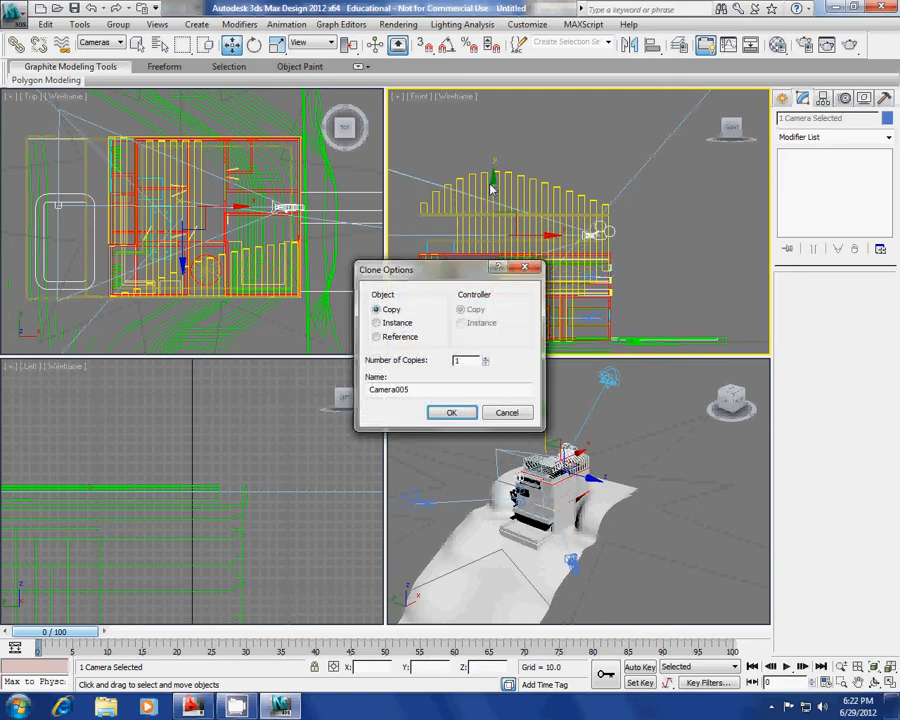
{"action": "left_click", "coordinate": [452, 413]}
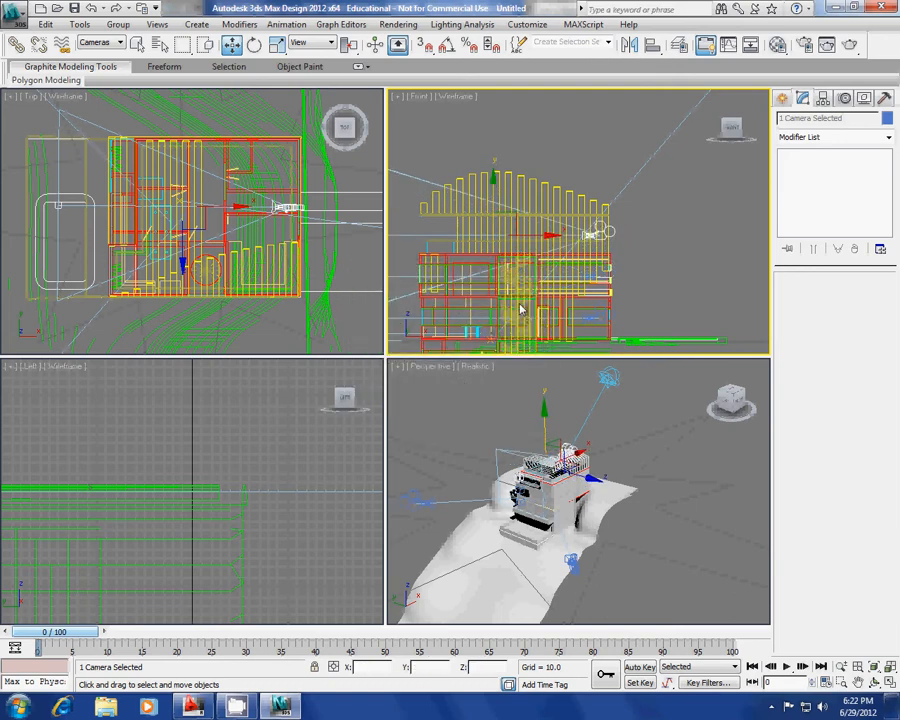
{"action": "right_click", "coordinate": [460, 398]}
{"action": "key", "text": "alt+w"}
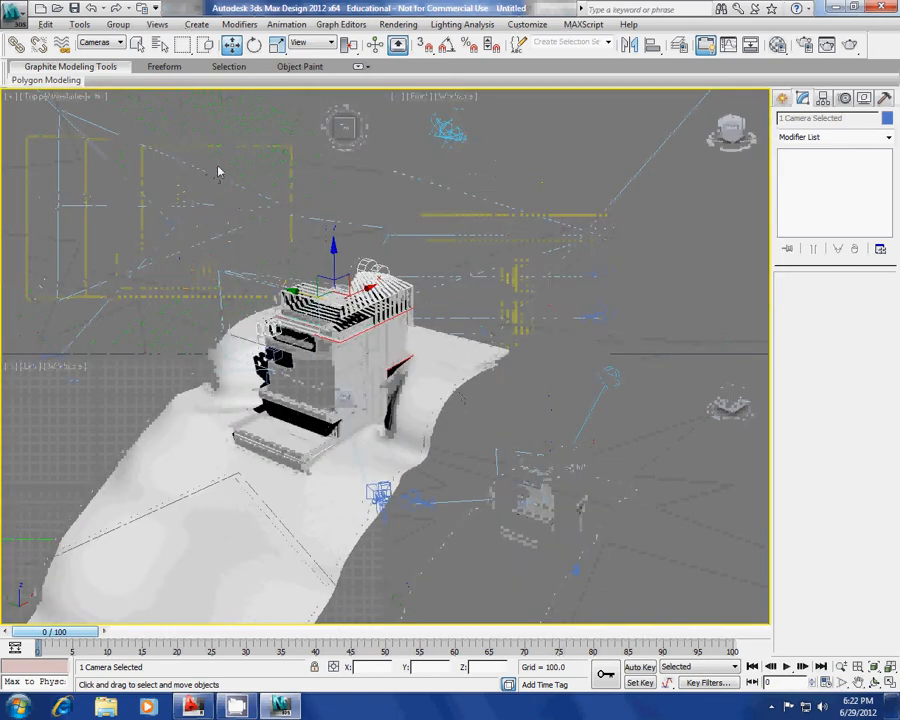
Look through Camera001 and orbit it around the building.
{"action": "key", "text": "c"}
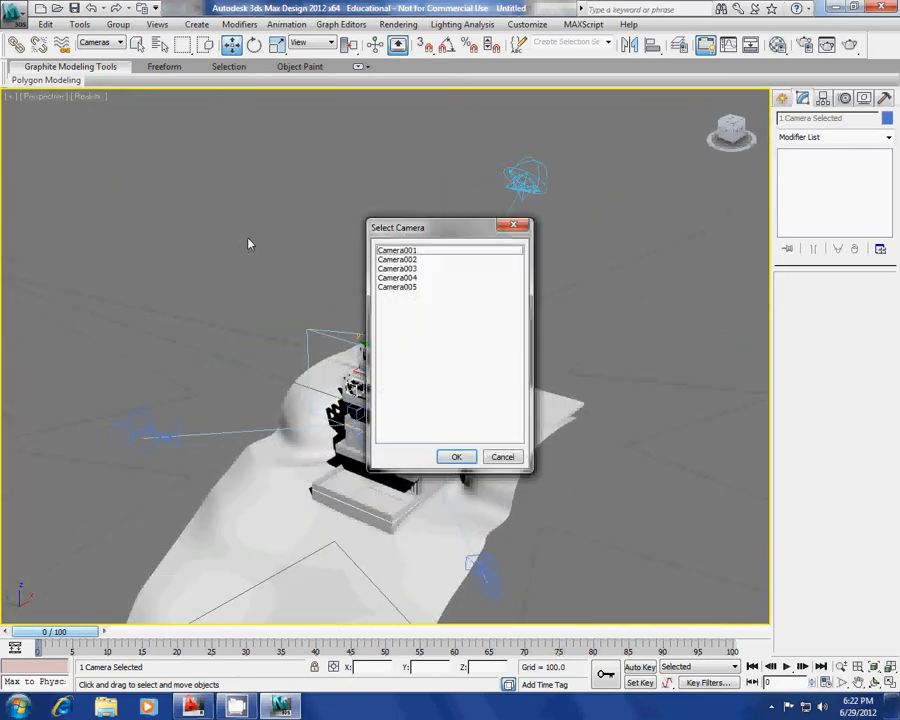
{"action": "key", "text": "Down"}
{"action": "key", "text": "Down"}
{"action": "key", "text": "Down"}
{"action": "key", "text": "Down"}
{"action": "key", "text": "Down"}
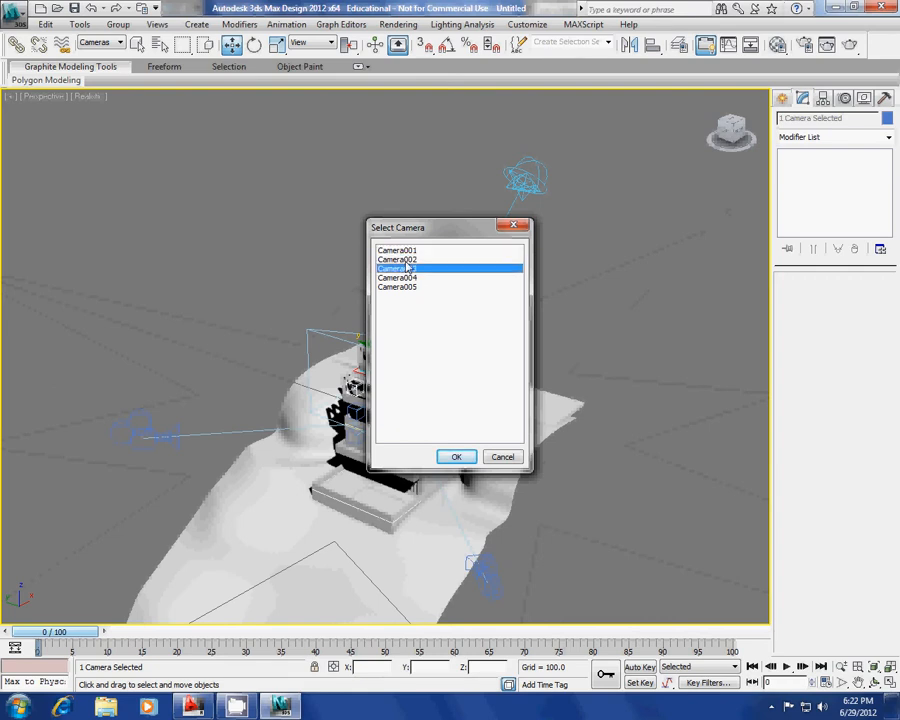
{"action": "key", "text": "Up"}
{"action": "key", "text": "Up"}
{"action": "key", "text": "Up"}
{"action": "key", "text": "Up"}
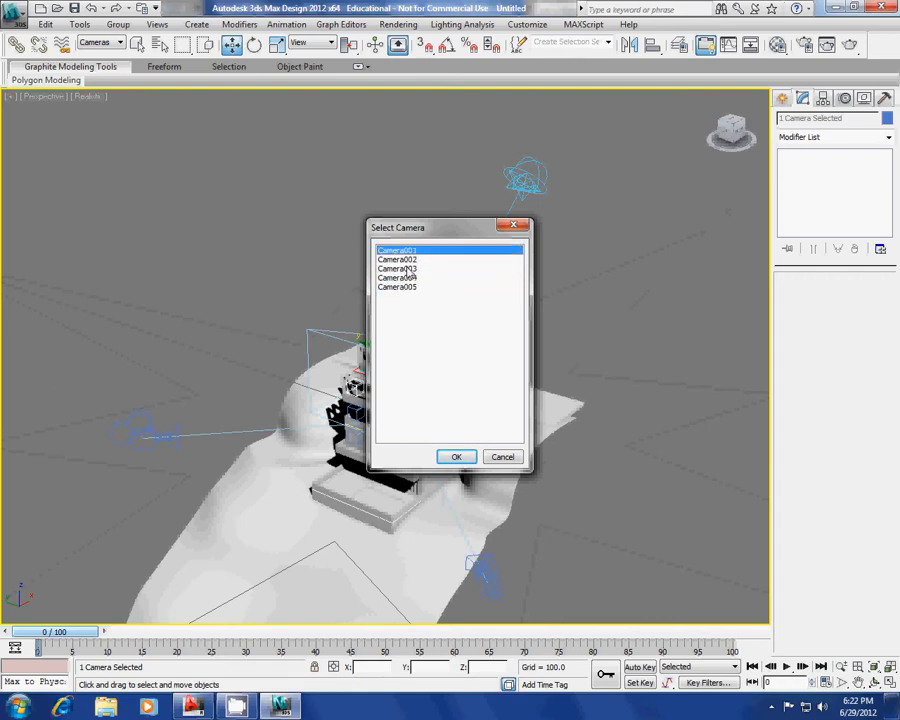
{"action": "left_click", "coordinate": [456, 457]}
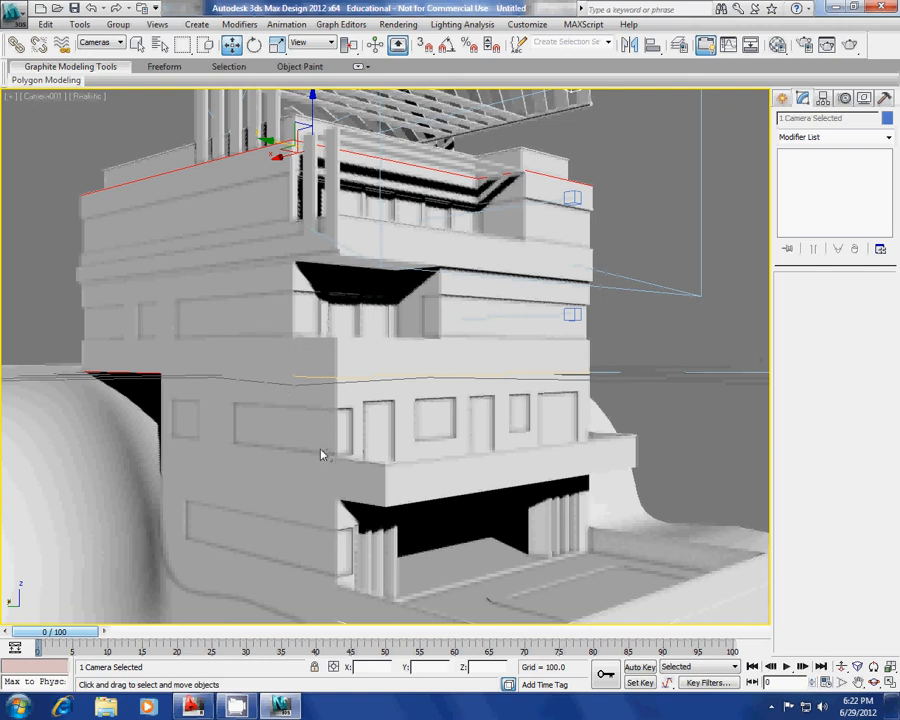
{"action": "middle_click_drag", "start_coordinate": [366, 402], "coordinate": [336, 398], "text": "alt"}
{"action": "left_click_drag", "start_coordinate": [337, 404], "coordinate": [362, 384]}
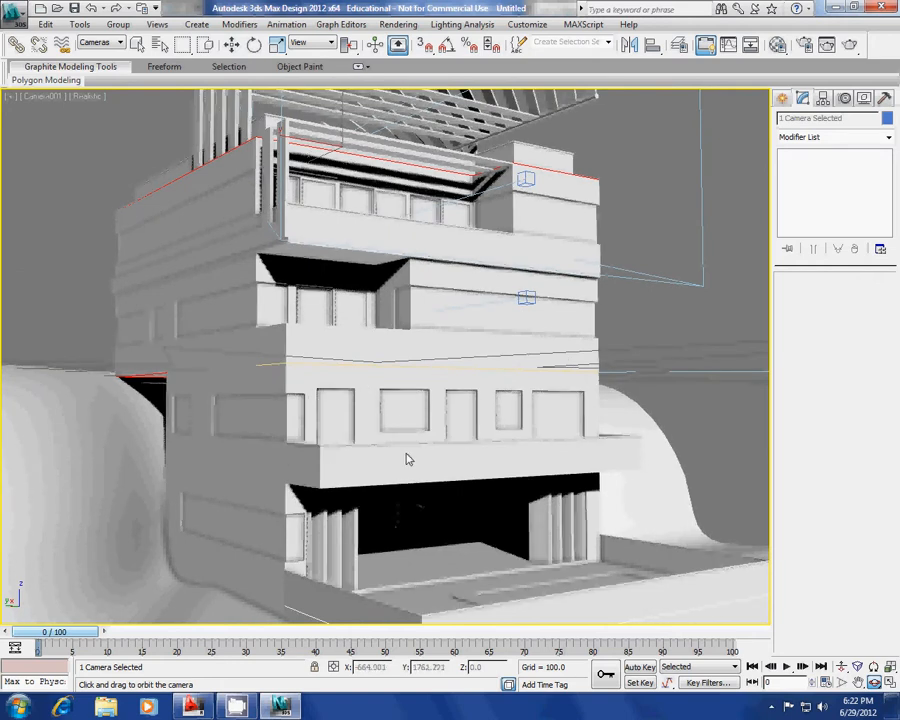
Dolly Camera001 and adjust its field of view to frame the house front and pool deck.
{"action": "left_click", "coordinate": [842, 668]}
{"action": "left_click_drag", "start_coordinate": [491, 489], "coordinate": [578, 475]}
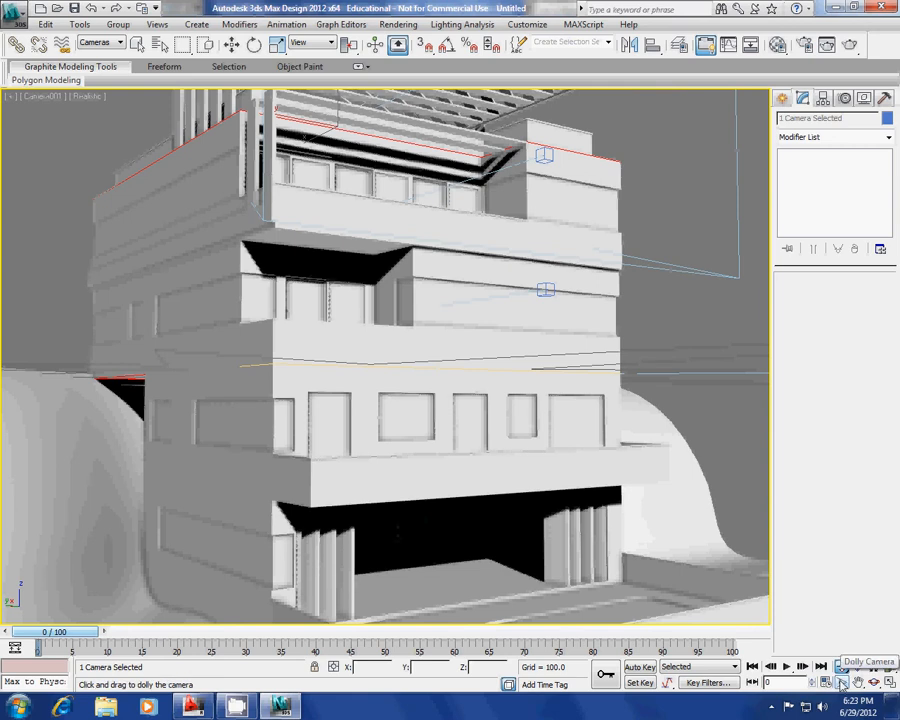
{"action": "left_click", "coordinate": [842, 683]}
{"action": "left_click_drag", "start_coordinate": [552, 428], "coordinate": [545, 447]}
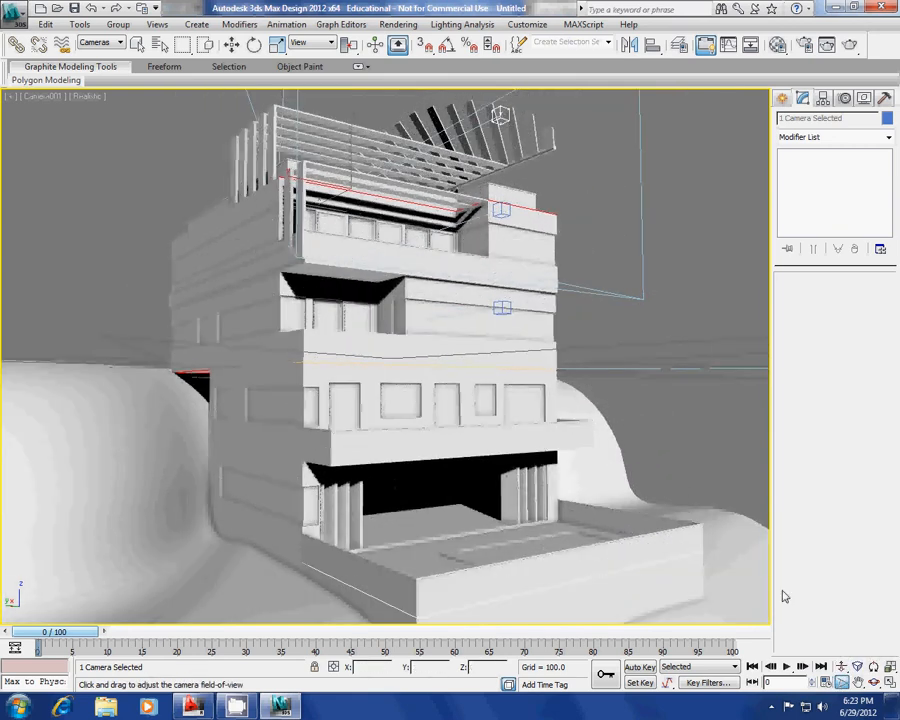
{"action": "left_click", "coordinate": [842, 666]}
{"action": "left_click_drag", "start_coordinate": [643, 569], "coordinate": [390, 344]}
{"action": "left_click", "coordinate": [842, 683]}
{"action": "middle_click_drag", "start_coordinate": [389, 340], "coordinate": [368, 350], "text": "alt"}
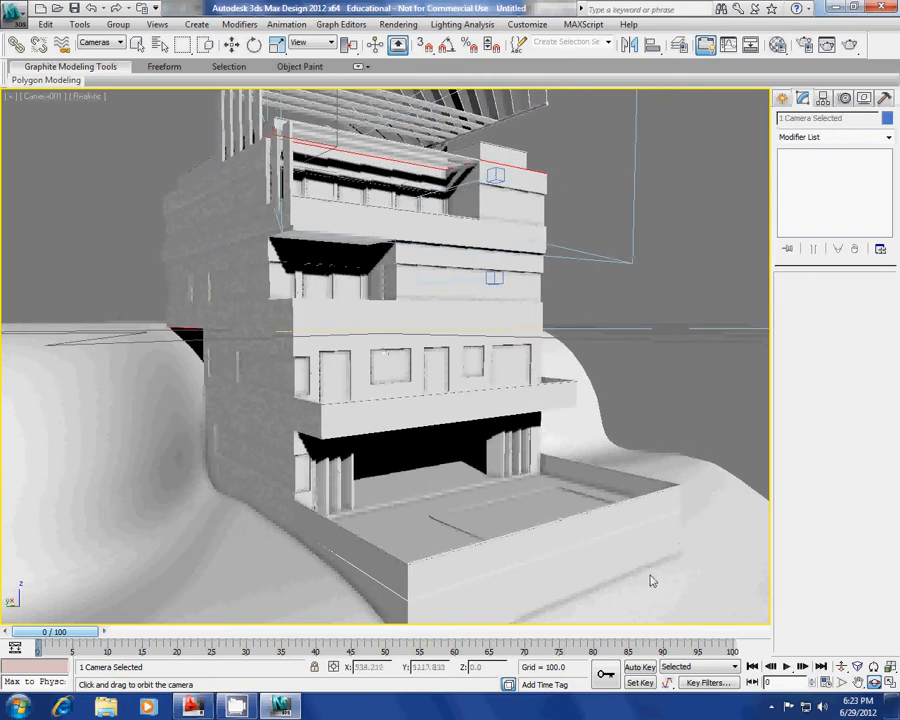
{"action": "left_click", "coordinate": [841, 682]}
{"action": "left_click_drag", "start_coordinate": [458, 436], "coordinate": [456, 442]}
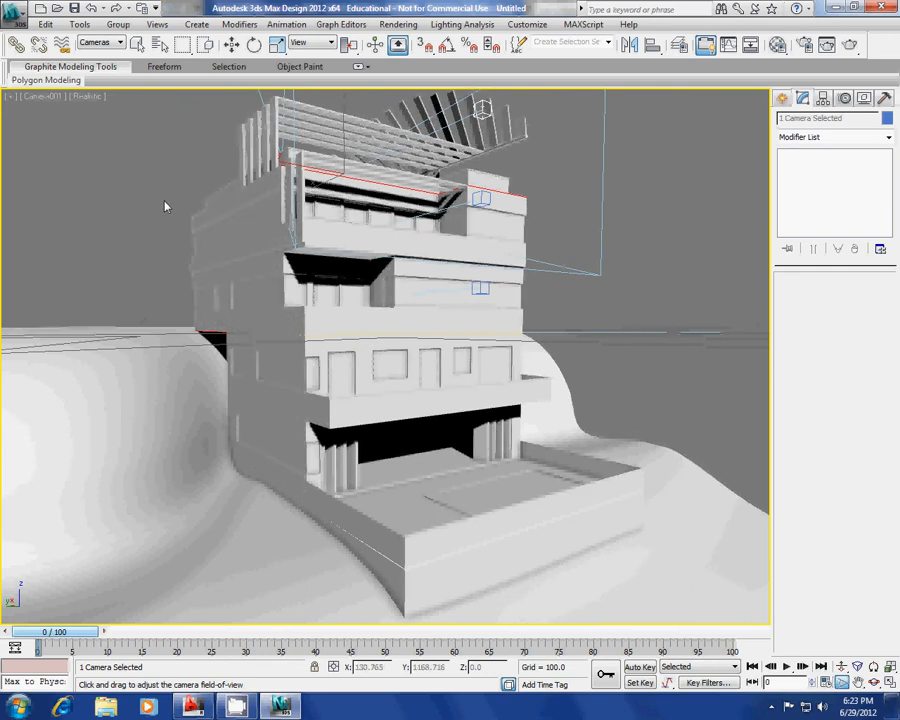
Switch the viewport to look through Camera002.
{"action": "key", "text": "c"}
{"action": "left_click", "coordinate": [400, 259]}
{"action": "left_click", "coordinate": [456, 456]}
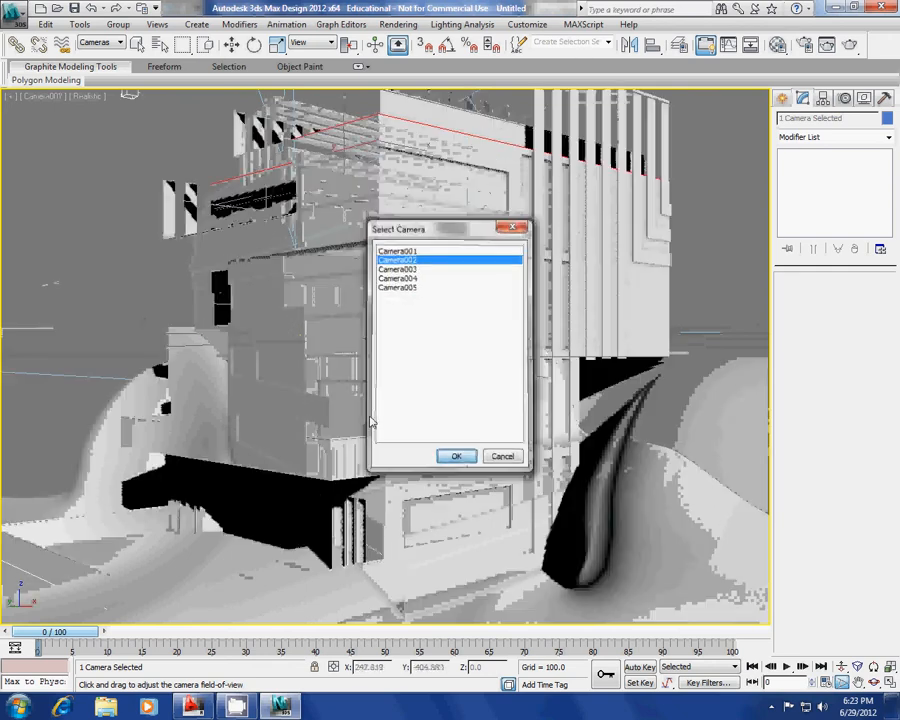
Dolly Camera002 toward the building and orbit it around the house.
{"action": "left_click", "coordinate": [841, 667]}
{"action": "left_click_drag", "start_coordinate": [415, 514], "coordinate": [416, 504]}
{"action": "middle_click_drag", "start_coordinate": [385, 490], "coordinate": [381, 487], "text": "alt"}
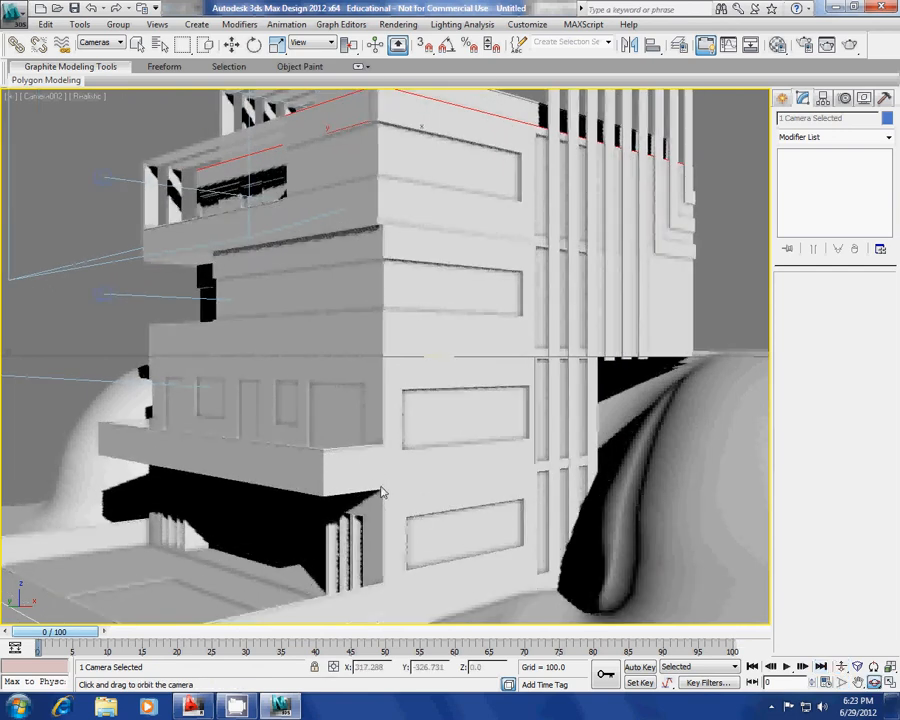
{"action": "left_click_drag", "start_coordinate": [381, 491], "coordinate": [398, 362]}
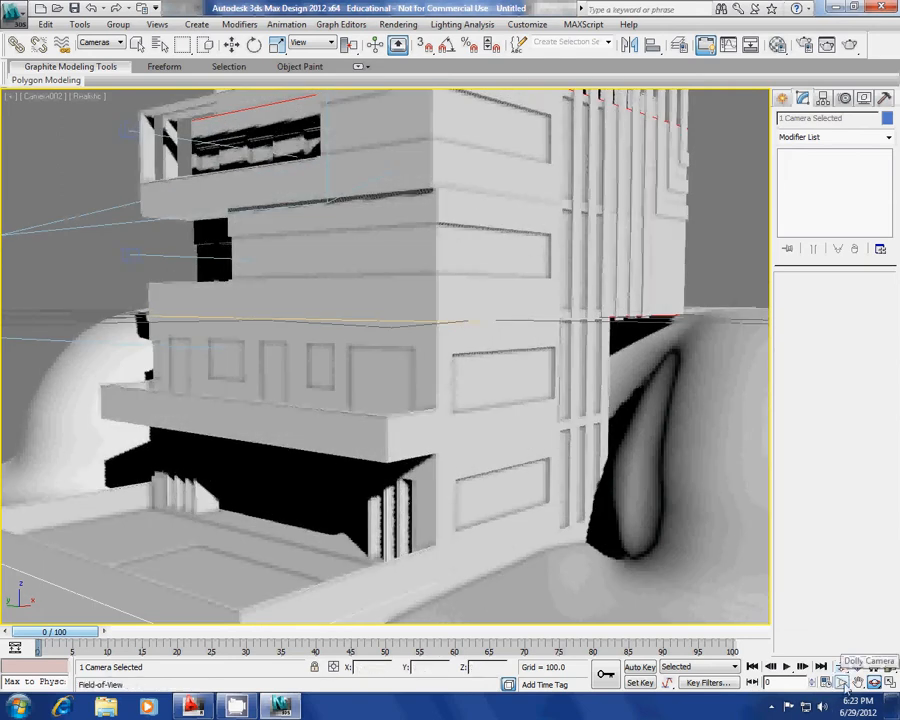
{"action": "left_click_drag", "start_coordinate": [530, 392], "coordinate": [525, 460]}
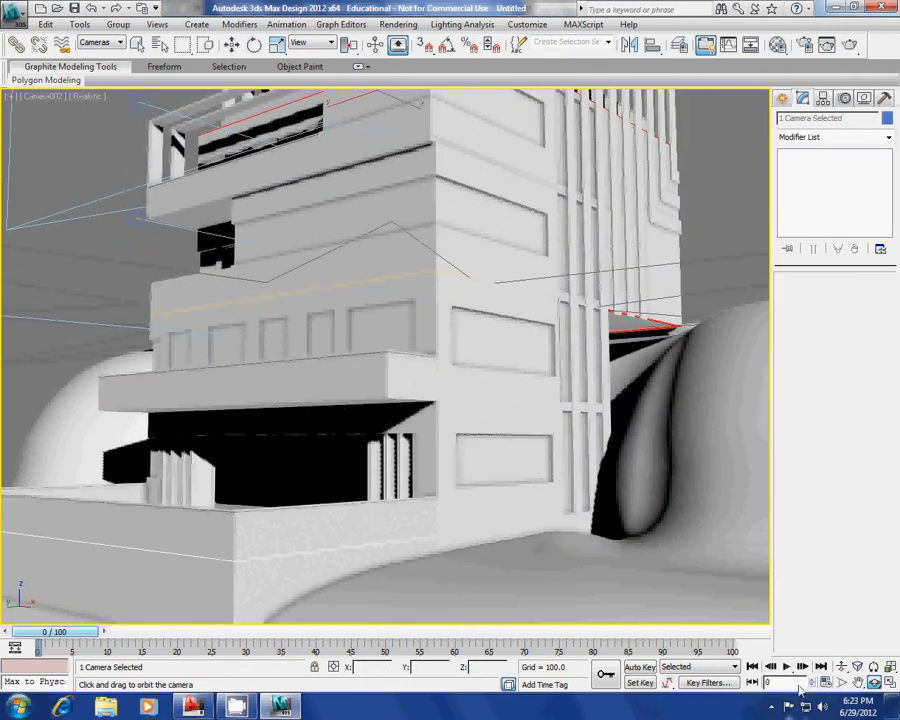
Widen Camera002's field of view, dolly in and orbit slightly to shift the framing.
{"action": "left_click", "coordinate": [832, 682]}
{"action": "left_click_drag", "start_coordinate": [363, 338], "coordinate": [362, 352]}
{"action": "left_click", "coordinate": [841, 666]}
{"action": "left_click_drag", "start_coordinate": [474, 536], "coordinate": [425, 474]}
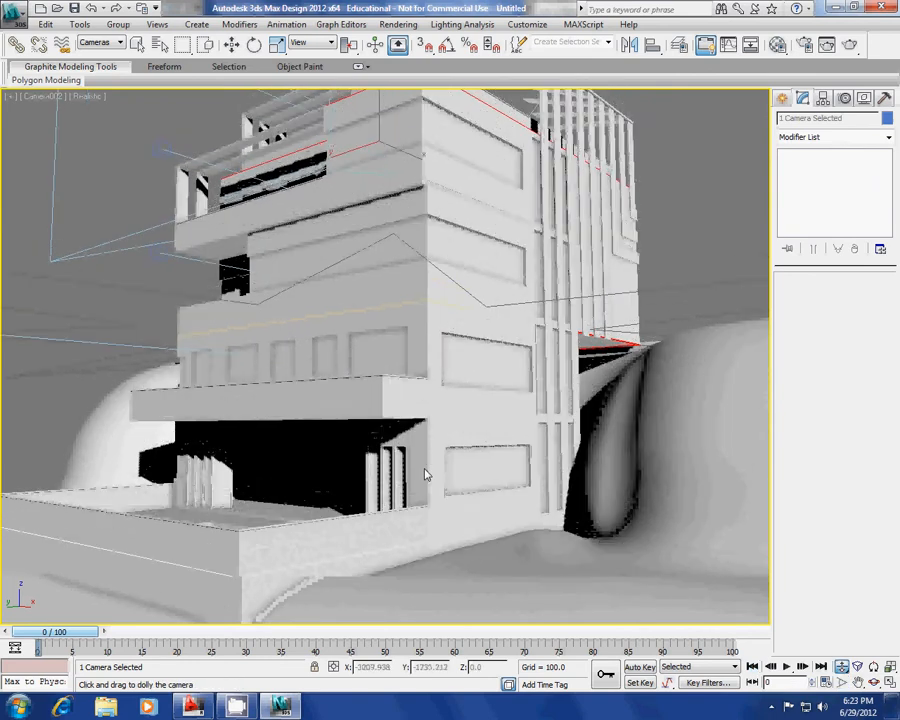
{"action": "mouse_move", "coordinate": [426, 474]}
{"action": "middle_mouse_down", "text": "alt"}
{"action": "mouse_move", "coordinate": [412, 480]}
{"action": "mouse_move", "coordinate": [420, 478]}
{"action": "middle_mouse_up", "text": "alt"}
{"action": "mouse_move", "coordinate": [420, 478]}
{"action": "left_mouse_down"}
{"action": "mouse_move", "coordinate": [410, 474]}
{"action": "mouse_move", "coordinate": [428, 466]}
{"action": "left_mouse_up"}
Settle Camera002 on a low corner angle showing the whole building, then pick Camera003.
{"action": "left_click", "coordinate": [843, 682]}
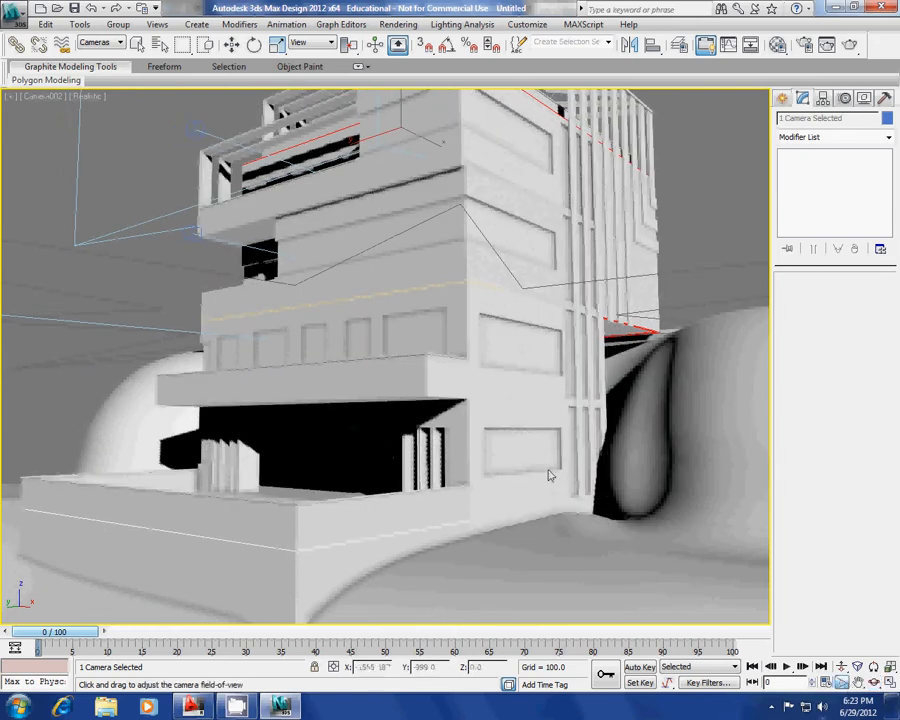
{"action": "left_click_drag", "start_coordinate": [549, 473], "coordinate": [414, 444]}
{"action": "middle_click_drag", "start_coordinate": [414, 444], "coordinate": [400, 454], "text": "alt"}
{"action": "left_click_drag", "start_coordinate": [400, 454], "coordinate": [296, 602]}
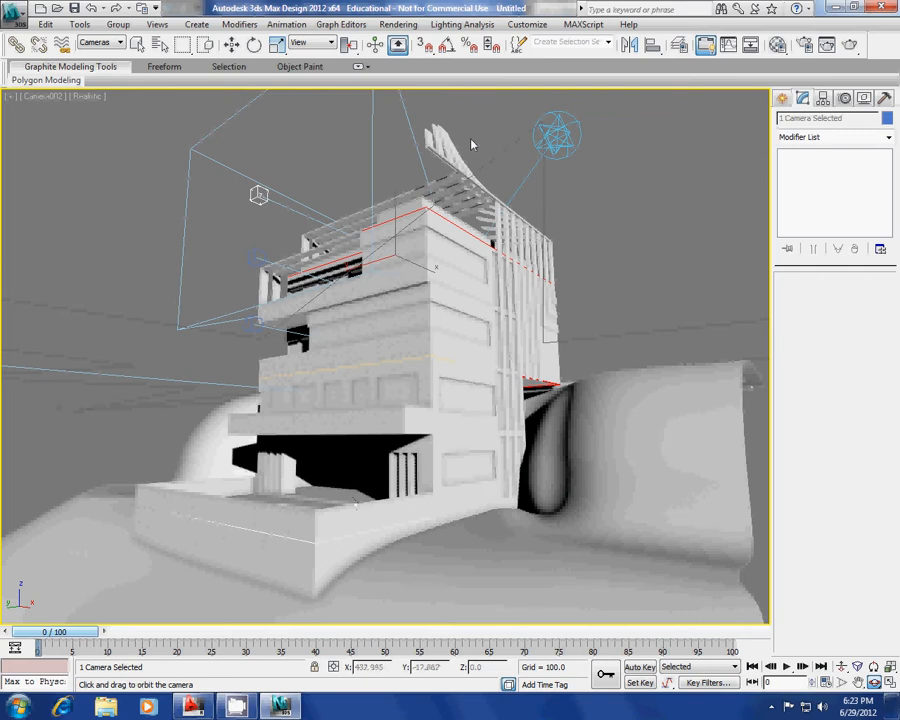
{"action": "left_click", "coordinate": [842, 667]}
{"action": "left_click_drag", "start_coordinate": [573, 518], "coordinate": [553, 518]}
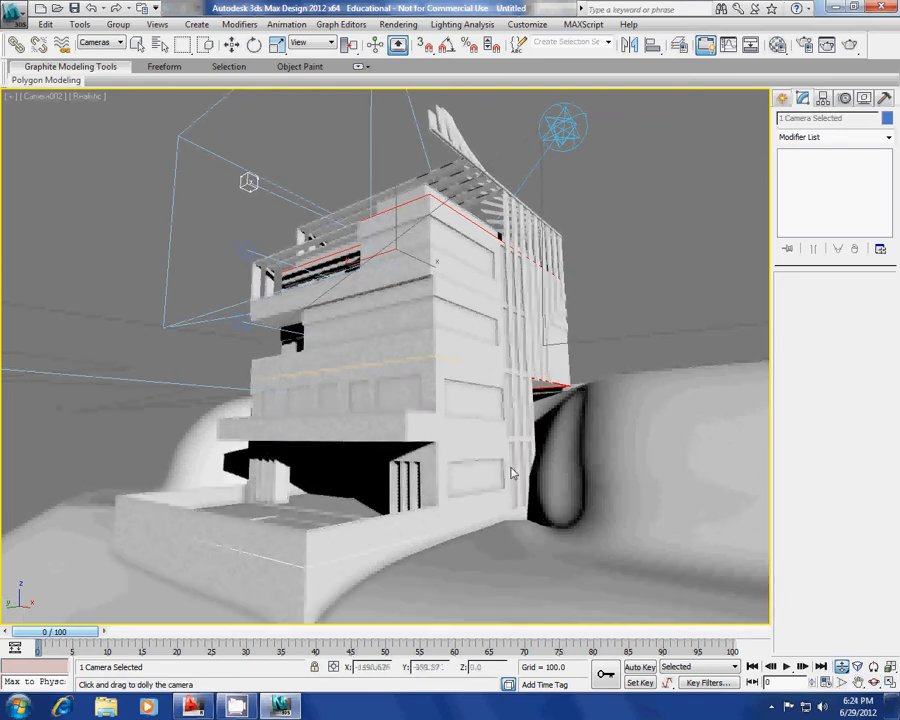
{"action": "left_click_drag", "start_coordinate": [513, 474], "coordinate": [406, 492]}
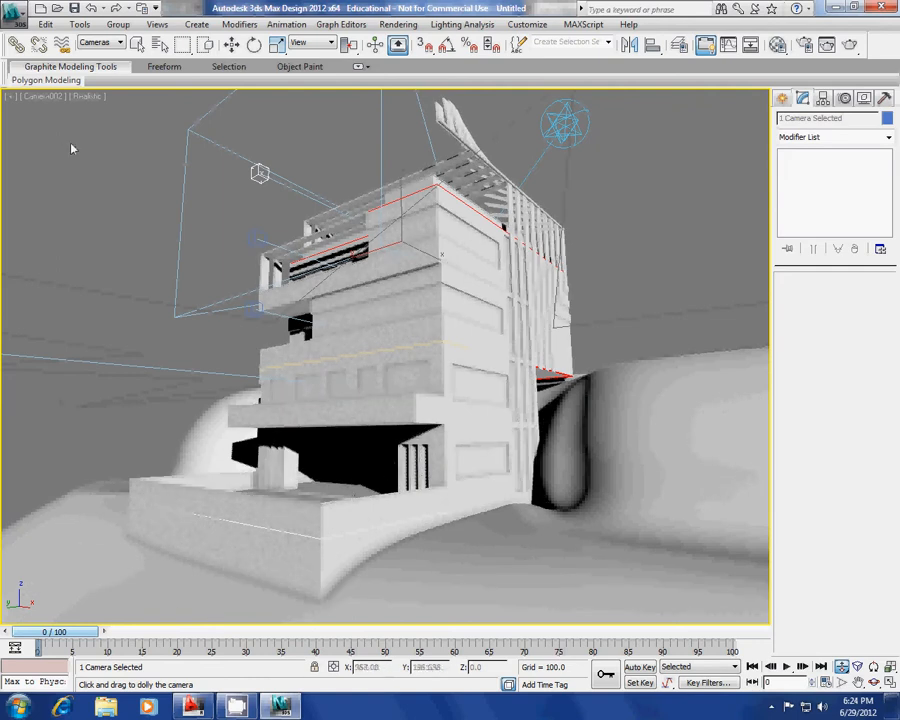
{"action": "key", "text": "c"}
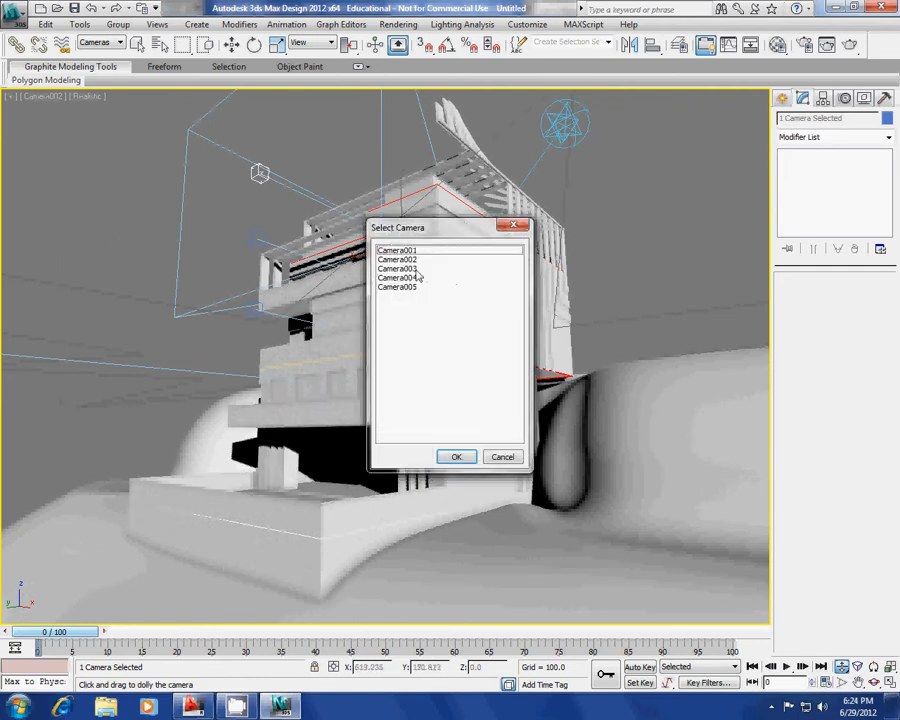
{"action": "left_click", "coordinate": [414, 269]}
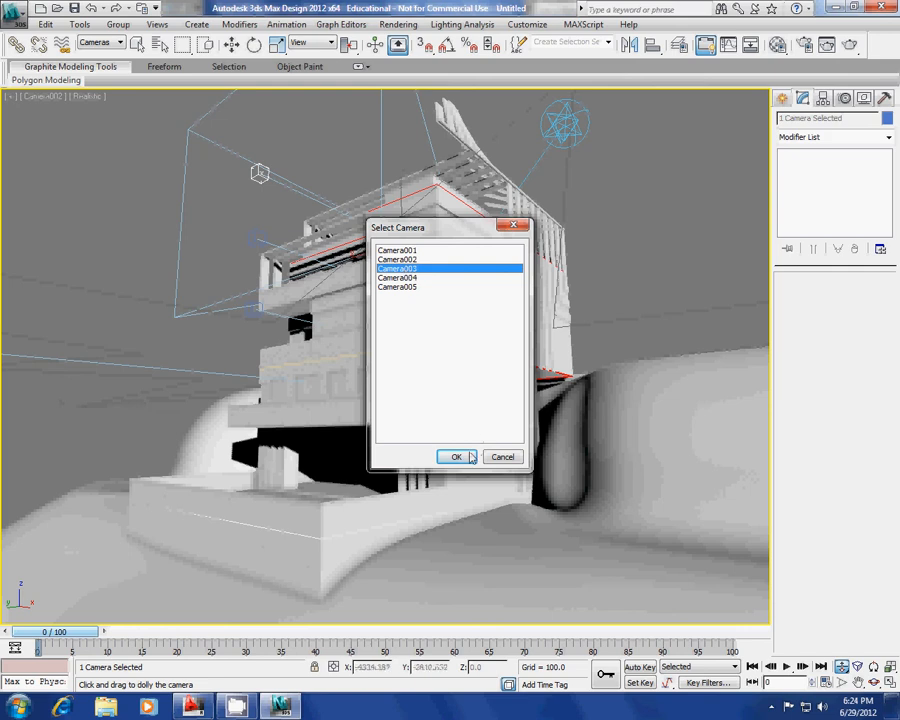
Look through Camera003 with the viewport set to Shaded display.
{"action": "left_click", "coordinate": [466, 456]}
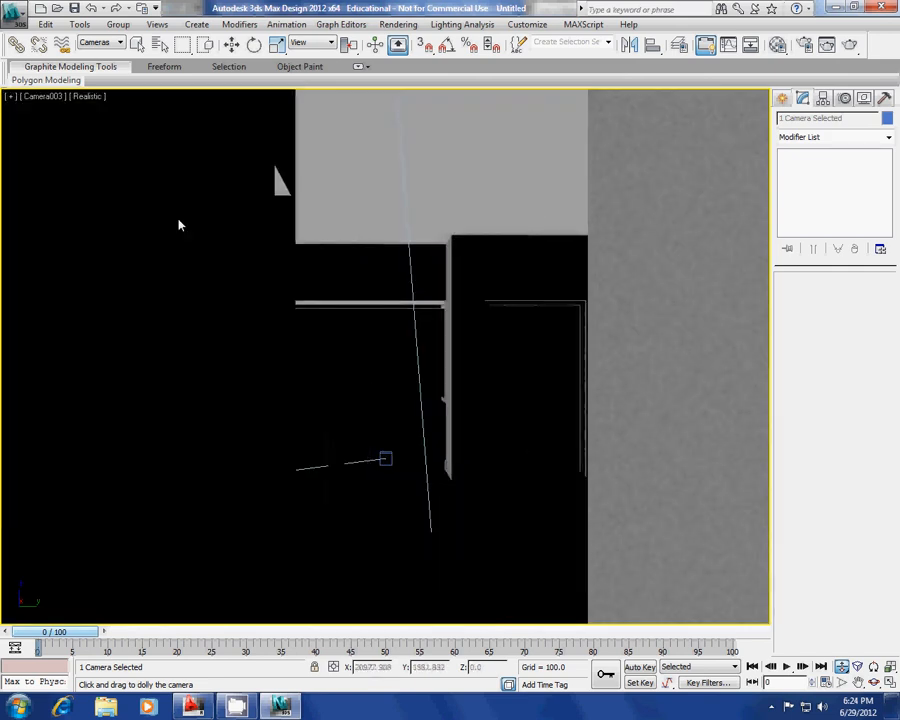
{"action": "left_click", "coordinate": [89, 96]}
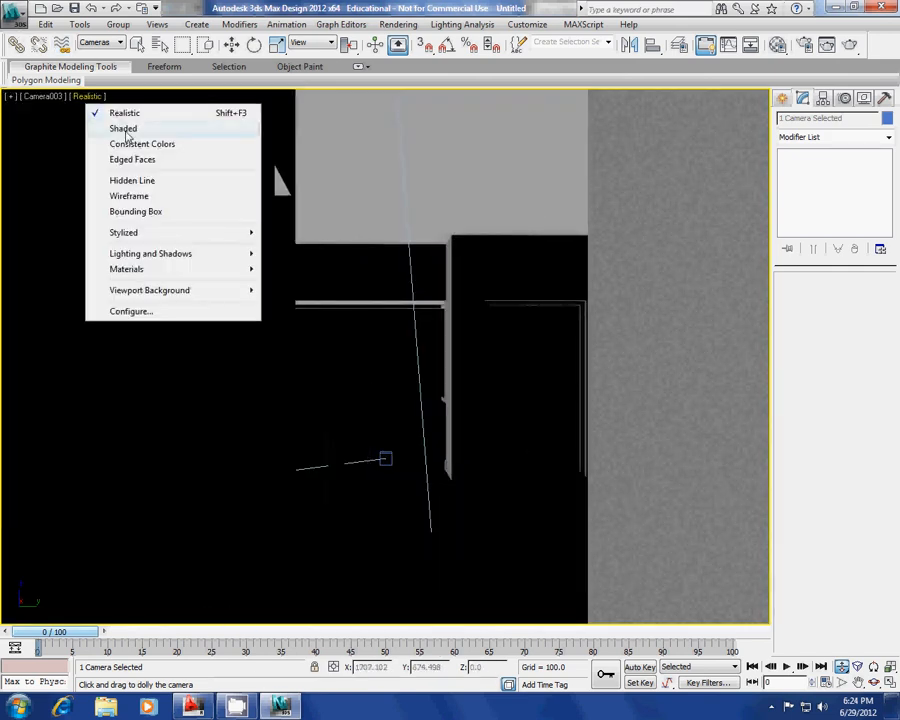
{"action": "left_click", "coordinate": [123, 129]}
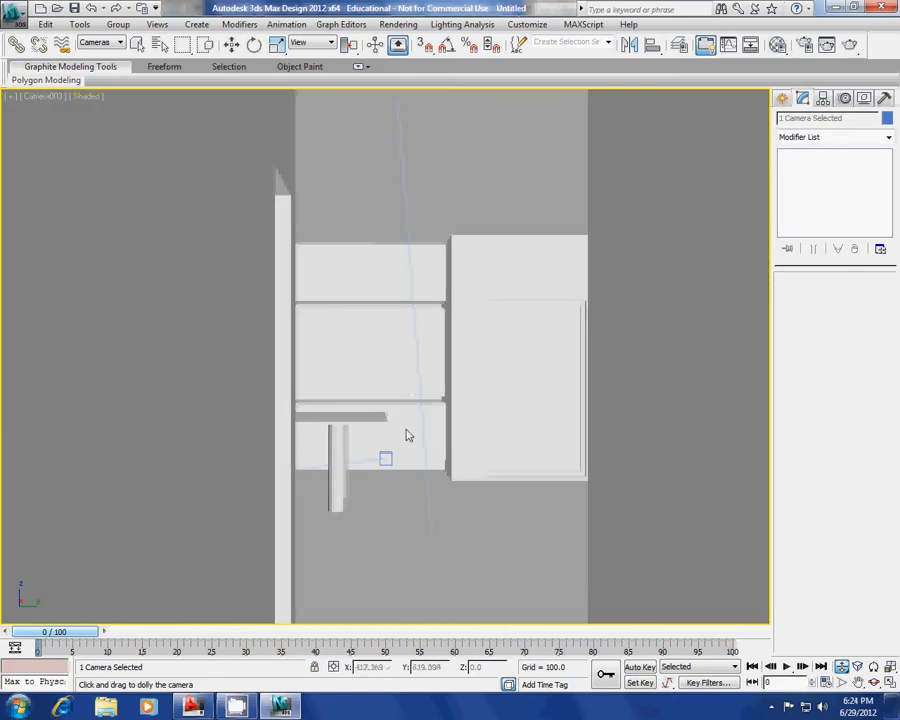
Dolly Camera003 toward the cabinets and table and widen its field of view.
{"action": "left_click_drag", "start_coordinate": [434, 477], "coordinate": [434, 454]}
{"action": "left_click", "coordinate": [841, 682]}
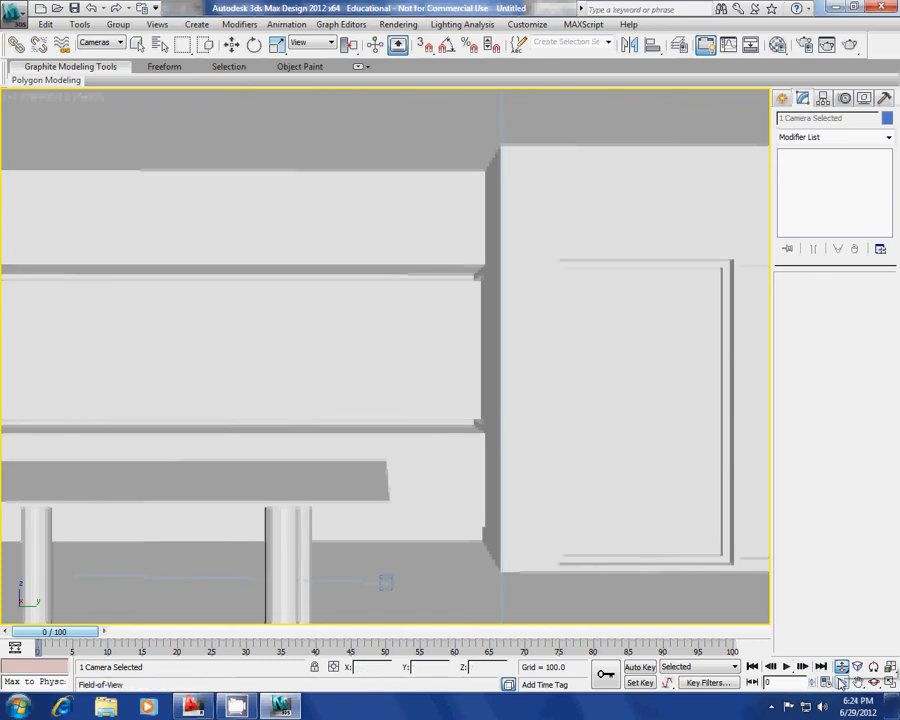
{"action": "left_click_drag", "start_coordinate": [348, 301], "coordinate": [327, 348]}
{"action": "left_click", "coordinate": [874, 682]}
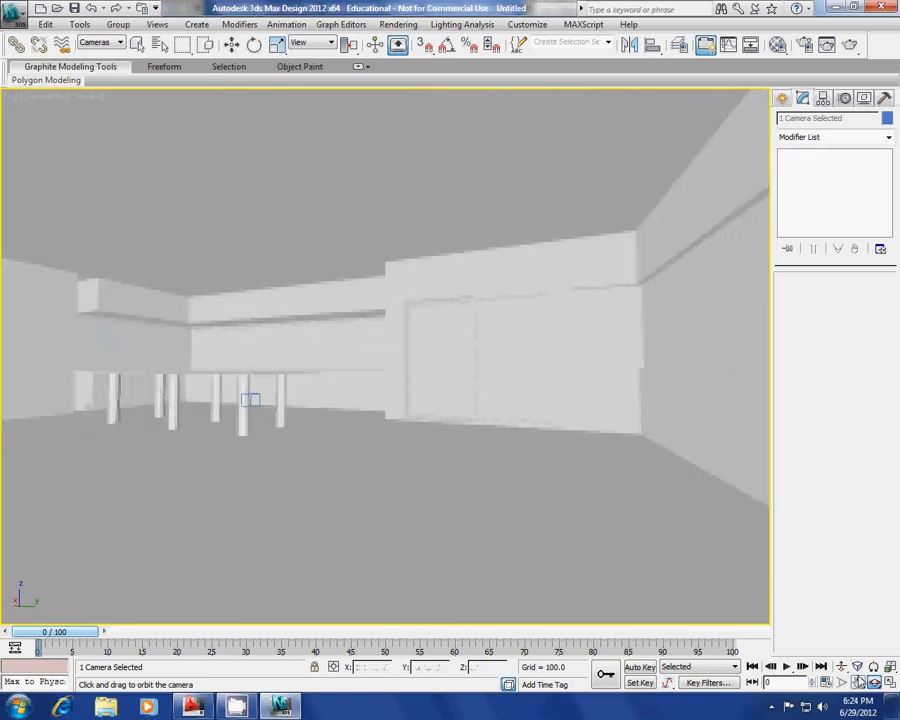
{"action": "left_click", "coordinate": [843, 684]}
{"action": "left_click_drag", "start_coordinate": [468, 372], "coordinate": [479, 404]}
Orbit Camera003 around the room toward the wall with windows.
{"action": "left_click", "coordinate": [841, 666]}
{"action": "left_click", "coordinate": [874, 682]}
{"action": "mouse_move", "coordinate": [320, 342]}
{"action": "left_mouse_down"}
{"action": "mouse_move", "coordinate": [307, 341]}
{"action": "mouse_move", "coordinate": [342, 346]}
{"action": "mouse_move", "coordinate": [329, 347]}
{"action": "left_mouse_up"}
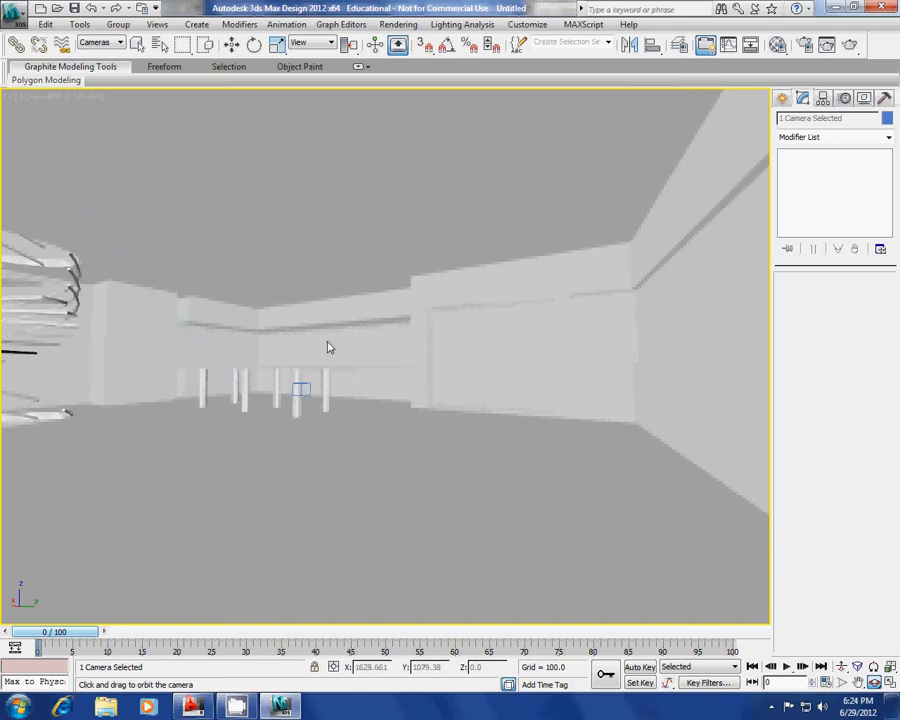
{"action": "left_click_drag", "start_coordinate": [324, 350], "coordinate": [331, 350]}
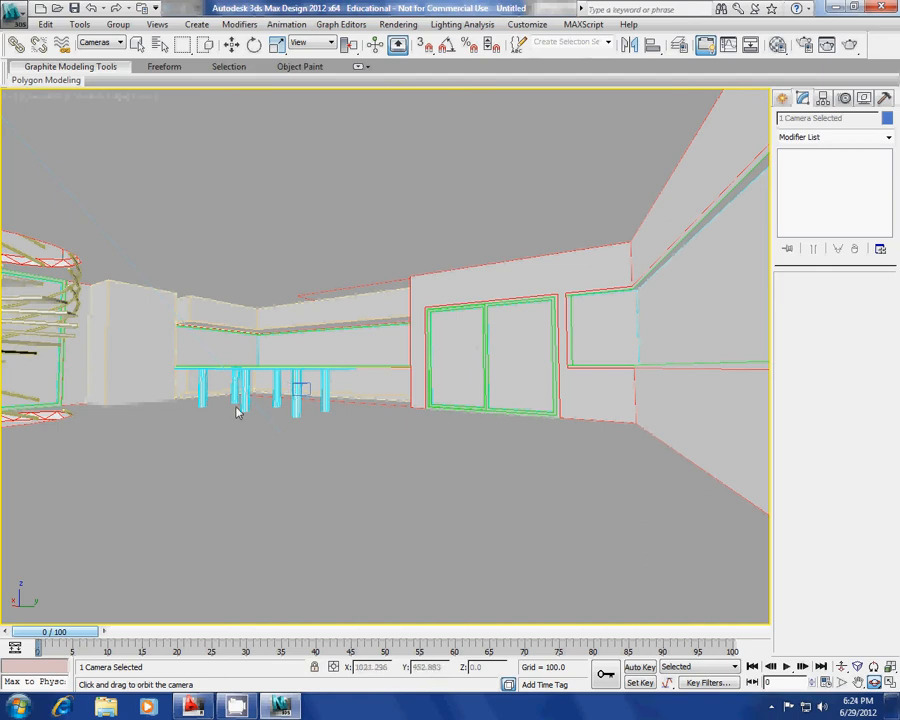
{"action": "left_click_drag", "start_coordinate": [266, 418], "coordinate": [293, 410]}
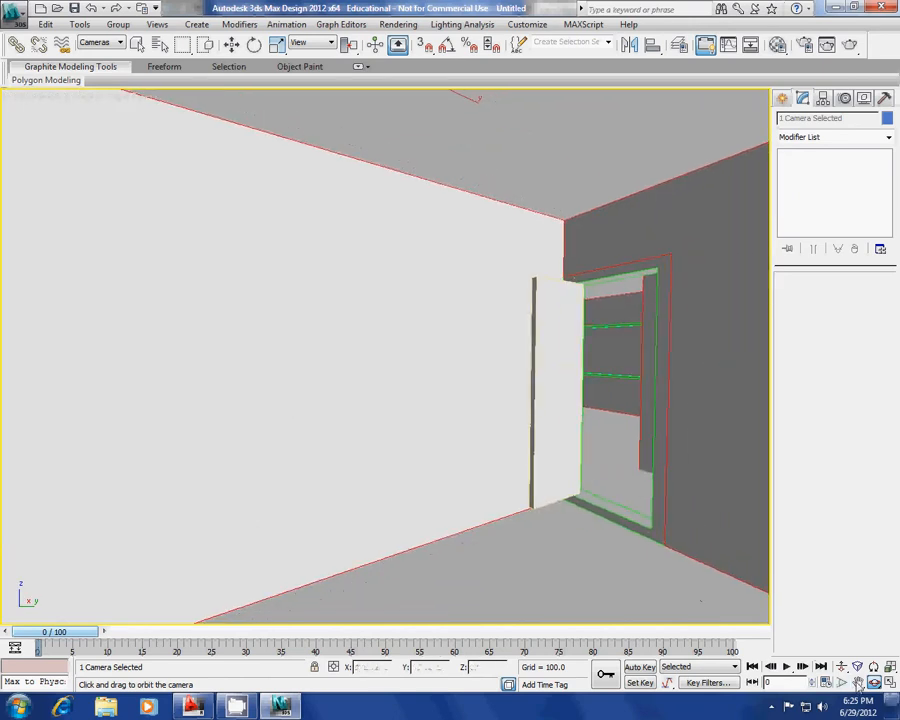
Dolly Camera003 back to show the room with the long table and double door.
{"action": "left_click", "coordinate": [842, 668]}
{"action": "left_click_drag", "start_coordinate": [514, 494], "coordinate": [350, 418]}
{"action": "left_click", "coordinate": [874, 682]}
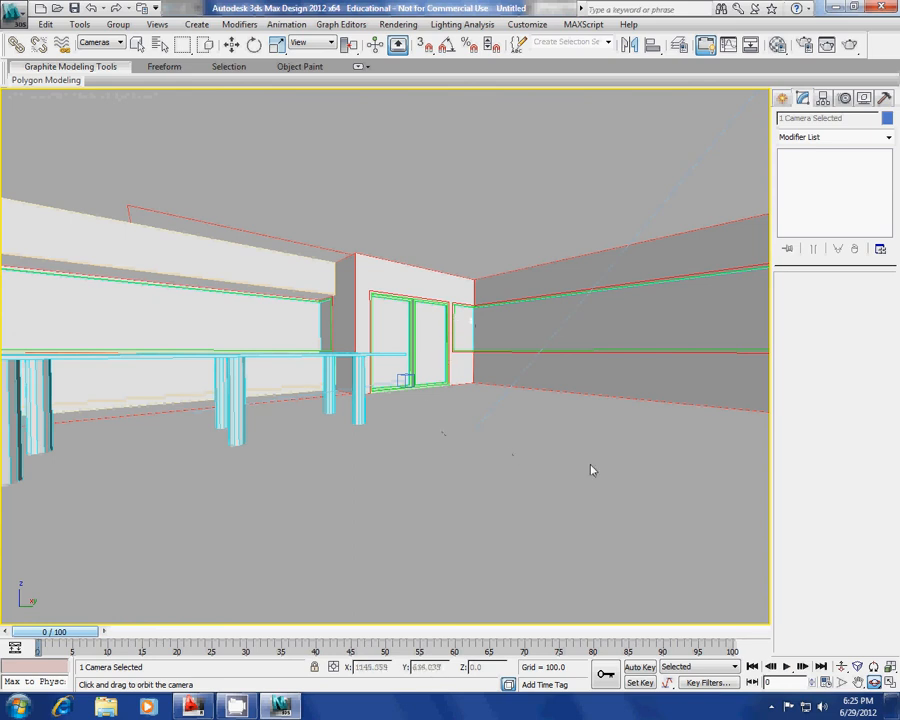
{"action": "left_click", "coordinate": [841, 666]}
{"action": "left_click_drag", "start_coordinate": [448, 476], "coordinate": [448, 478]}
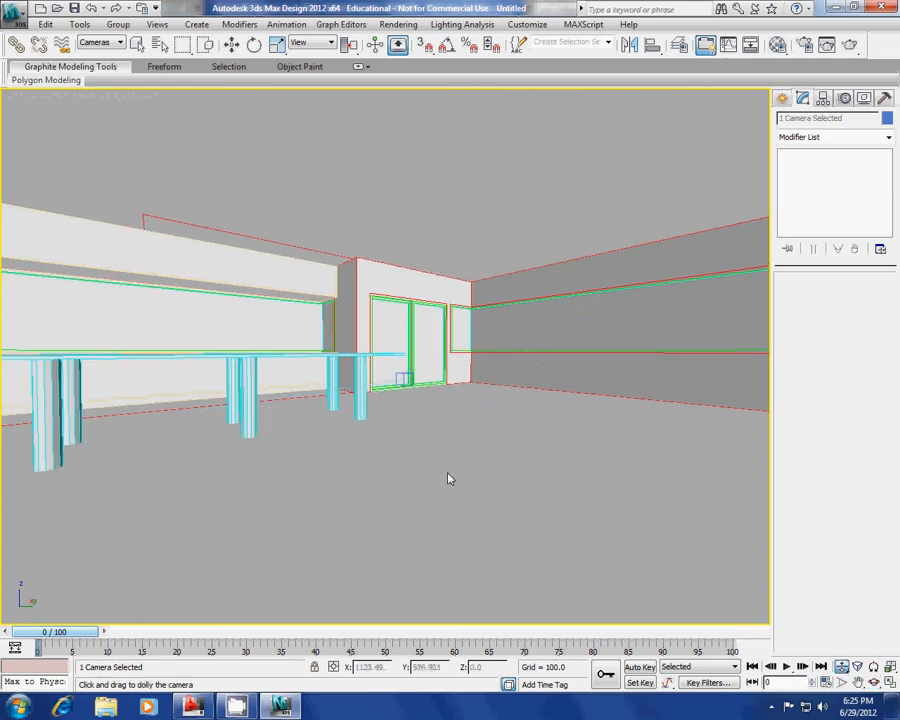
Switch the viewport to Camera004's view of the interior cabinets.
{"action": "key", "text": "c"}
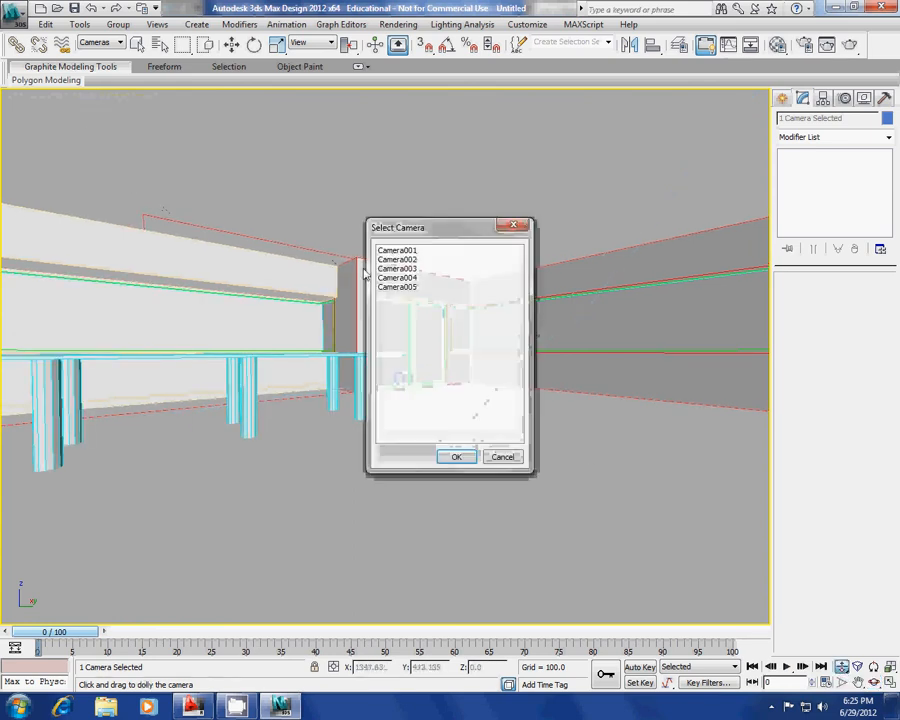
{"action": "left_click", "coordinate": [405, 278]}
{"action": "left_click", "coordinate": [456, 457]}
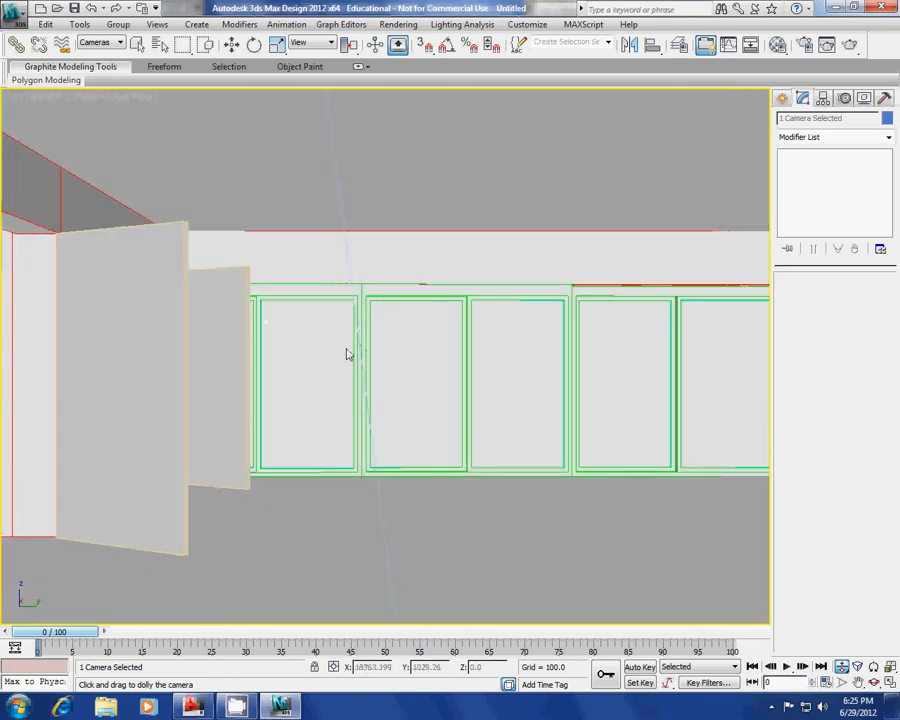
{"action": "scroll", "coordinate": [514, 402], "scroll_direction": "up", "scroll_amount": 10}
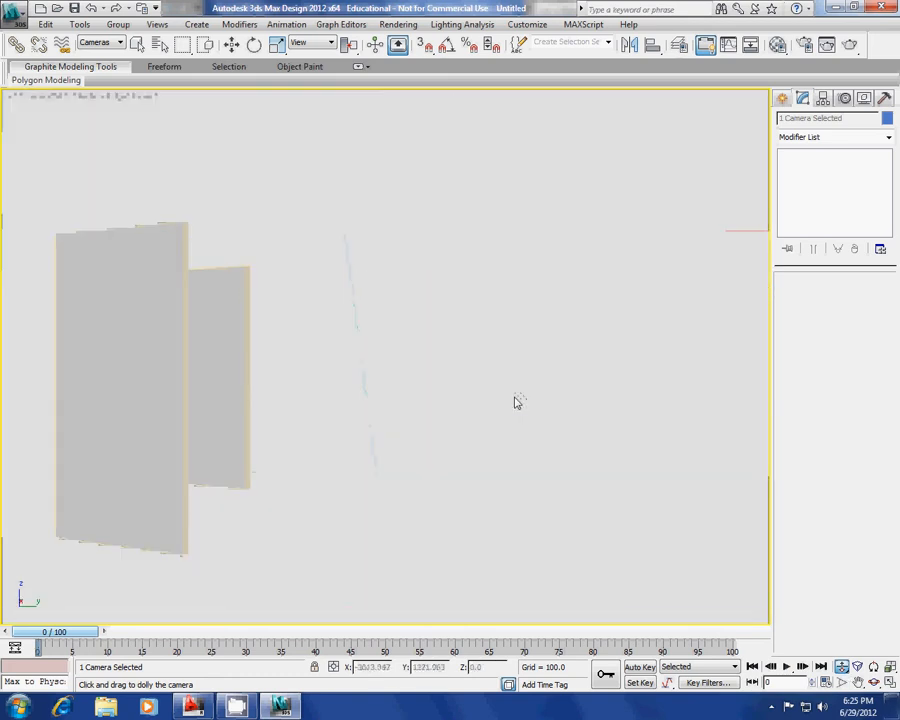
{"action": "scroll", "coordinate": [552, 412], "scroll_direction": "down", "scroll_amount": 10}
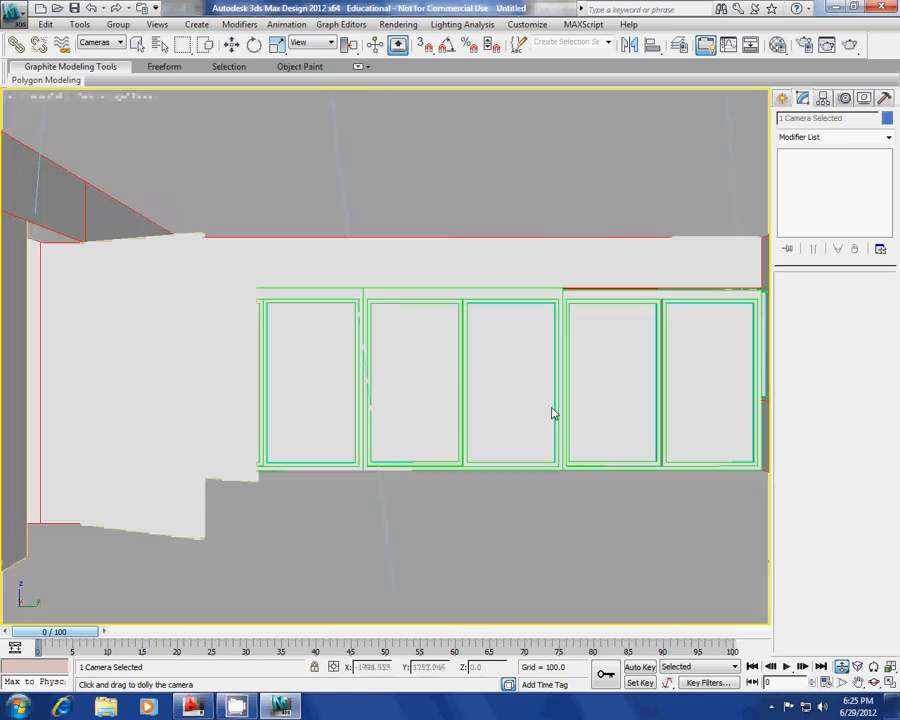
{"action": "scroll", "coordinate": [558, 417], "scroll_direction": "down", "scroll_amount": 10}
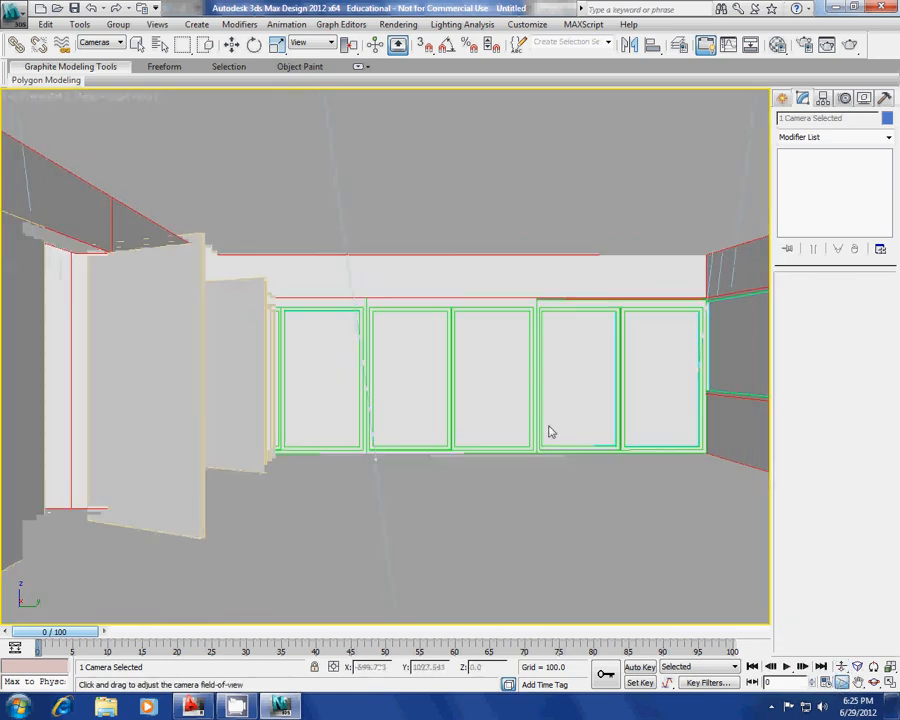
Orbit and dolly Camera004 back to frame the cabinet wall between the side walls.
{"action": "middle_click_drag", "start_coordinate": [520, 435], "coordinate": [488, 411]}
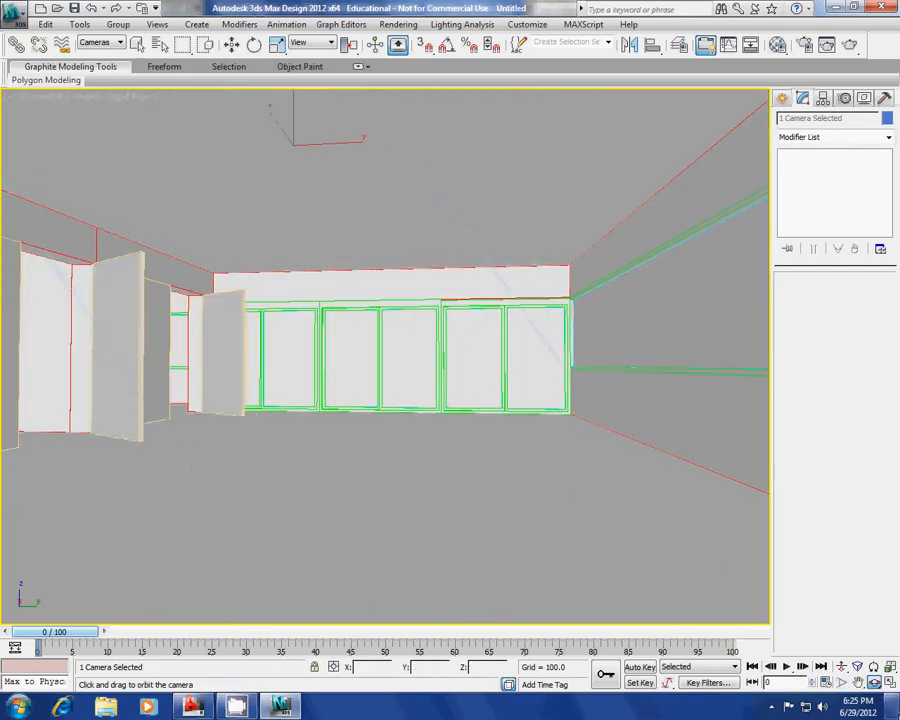
{"action": "left_click", "coordinate": [842, 667]}
{"action": "left_click_drag", "start_coordinate": [534, 420], "coordinate": [534, 427]}
{"action": "middle_click_drag", "start_coordinate": [340, 410], "coordinate": [557, 425], "text": "alt"}
{"action": "left_click_drag", "start_coordinate": [557, 425], "coordinate": [565, 486]}
{"action": "left_click", "coordinate": [843, 683]}
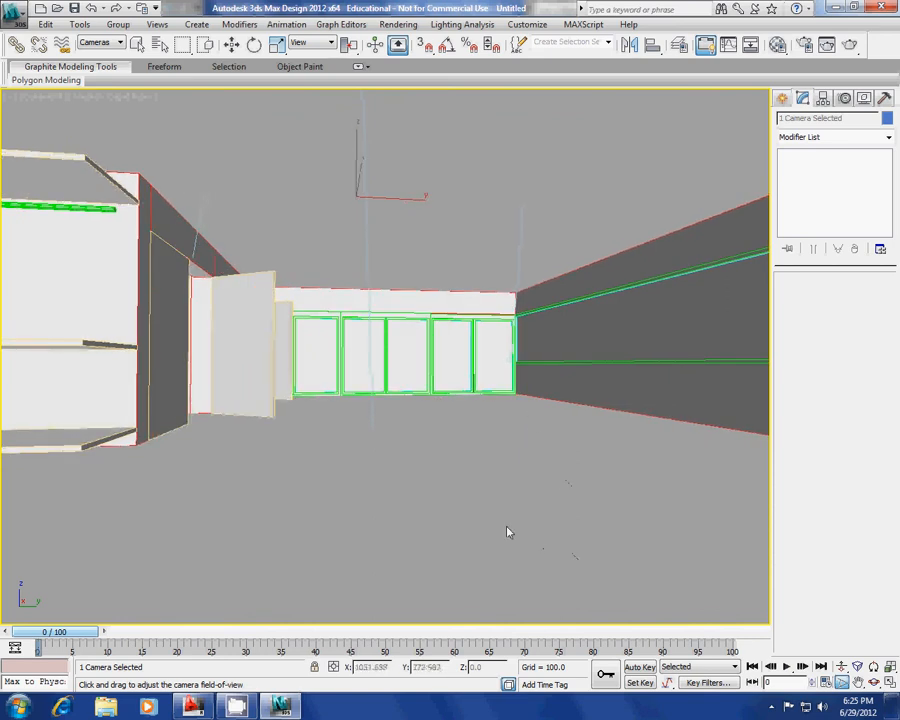
{"action": "left_click", "coordinate": [50, 97]}
Look through Camera005 with Realistic shading.
{"action": "mouse_move", "coordinate": [95, 113]}
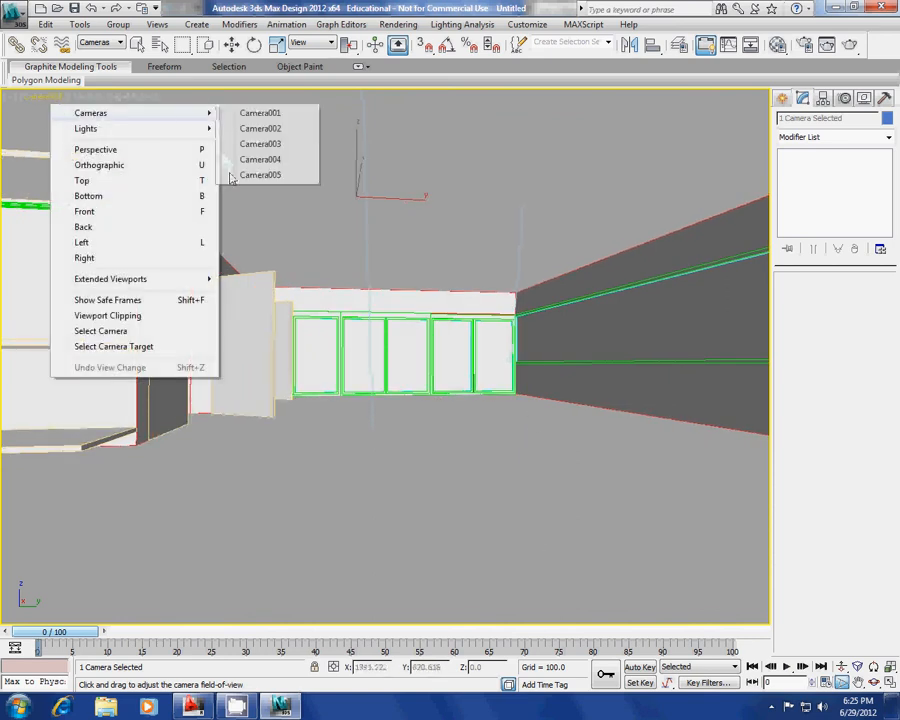
{"action": "left_click", "coordinate": [252, 180]}
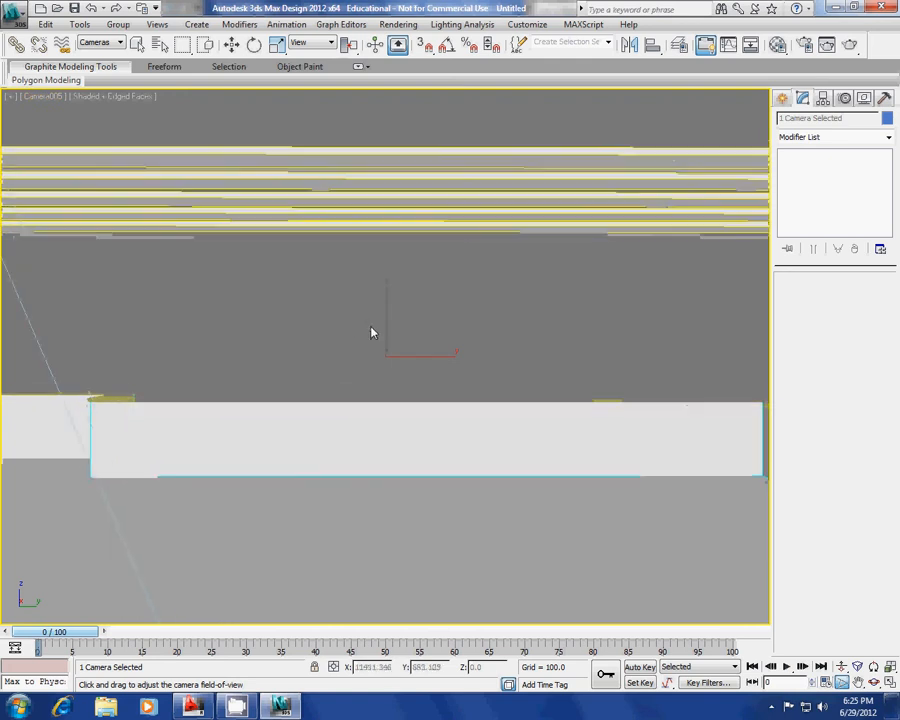
{"action": "left_click", "coordinate": [124, 96]}
{"action": "left_click", "coordinate": [172, 113]}
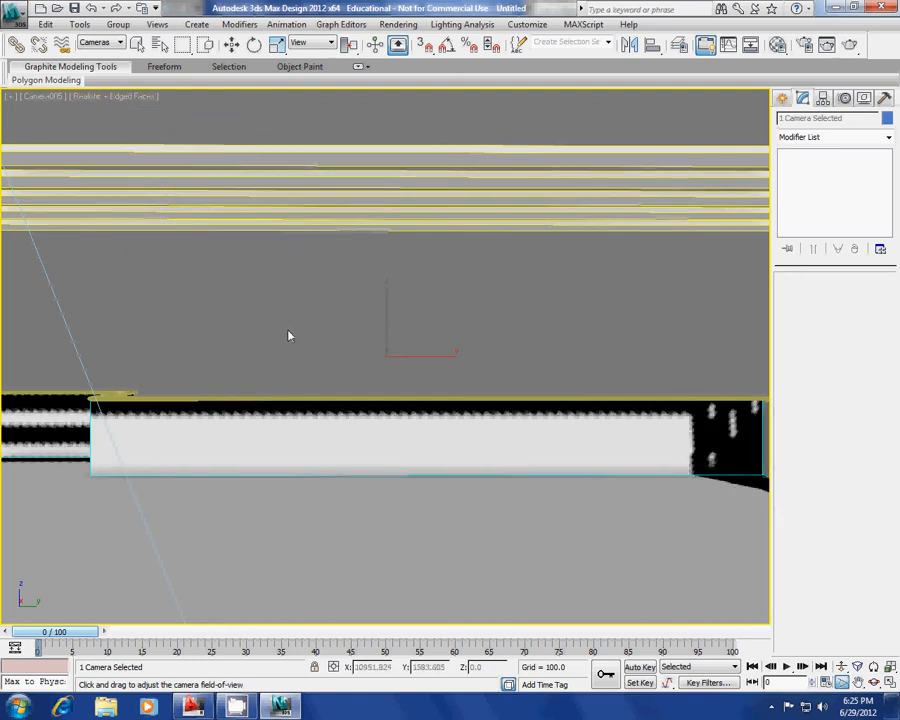
Widen Camera005's field of view and illuminate the view with scene lights.
{"action": "left_click_drag", "start_coordinate": [291, 335], "coordinate": [320, 402]}
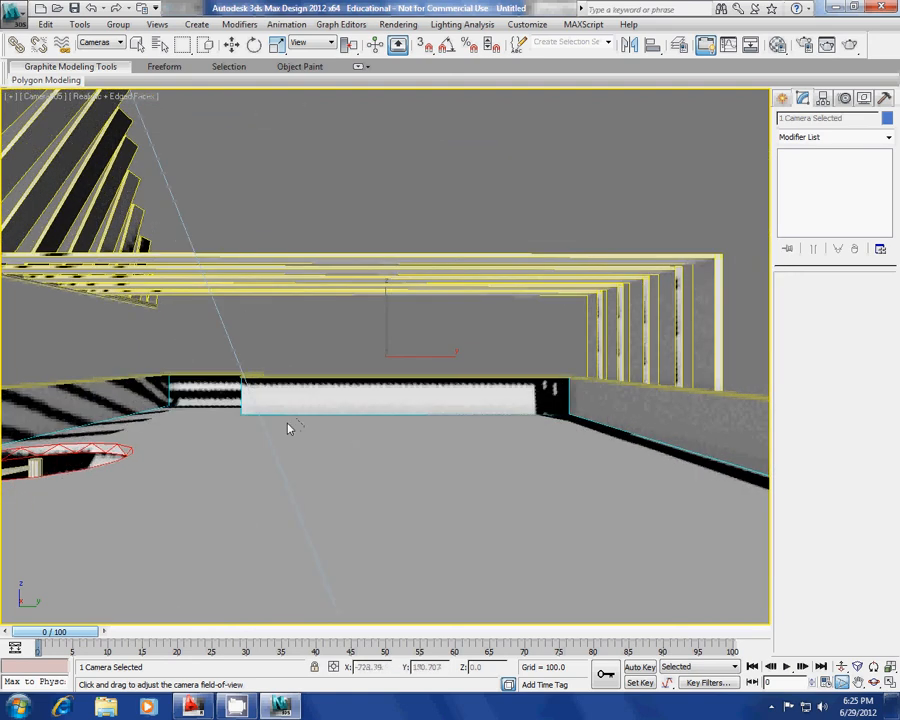
{"action": "left_click", "coordinate": [135, 97]}
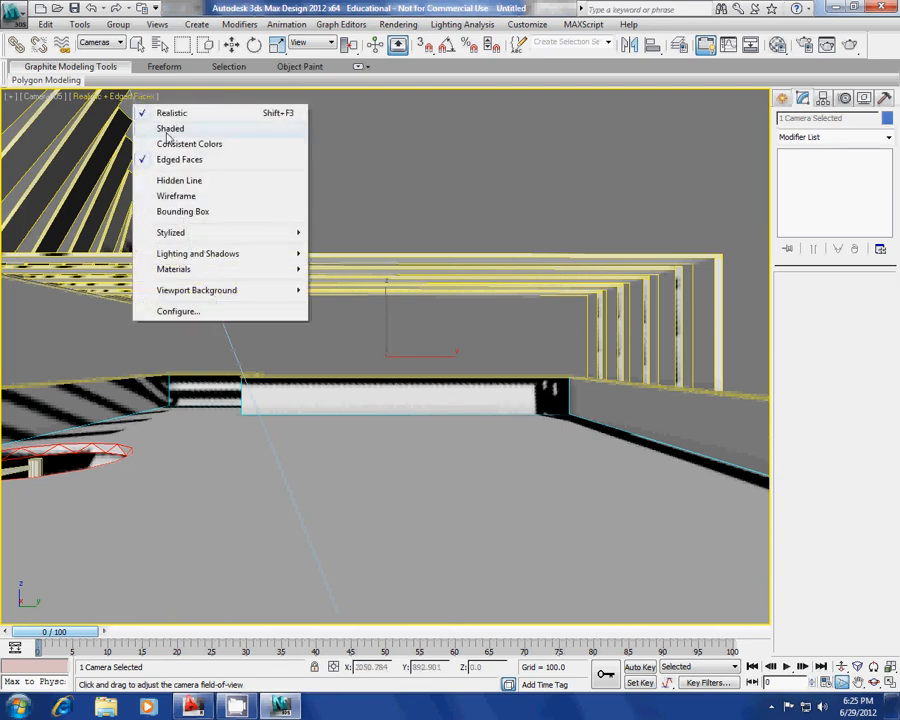
{"action": "mouse_move", "coordinate": [208, 260]}
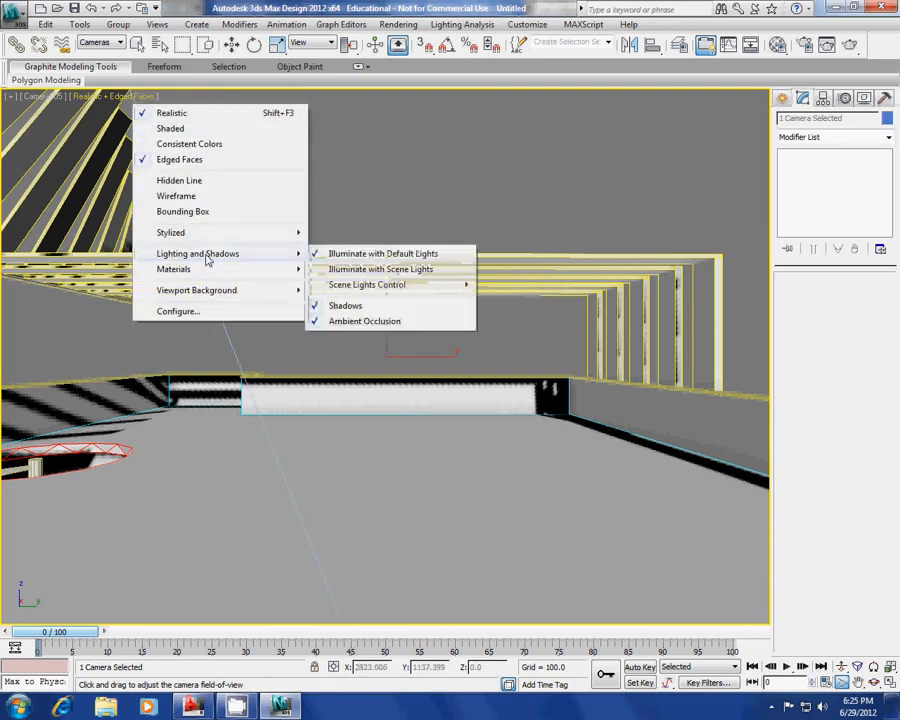
{"action": "left_click", "coordinate": [382, 270]}
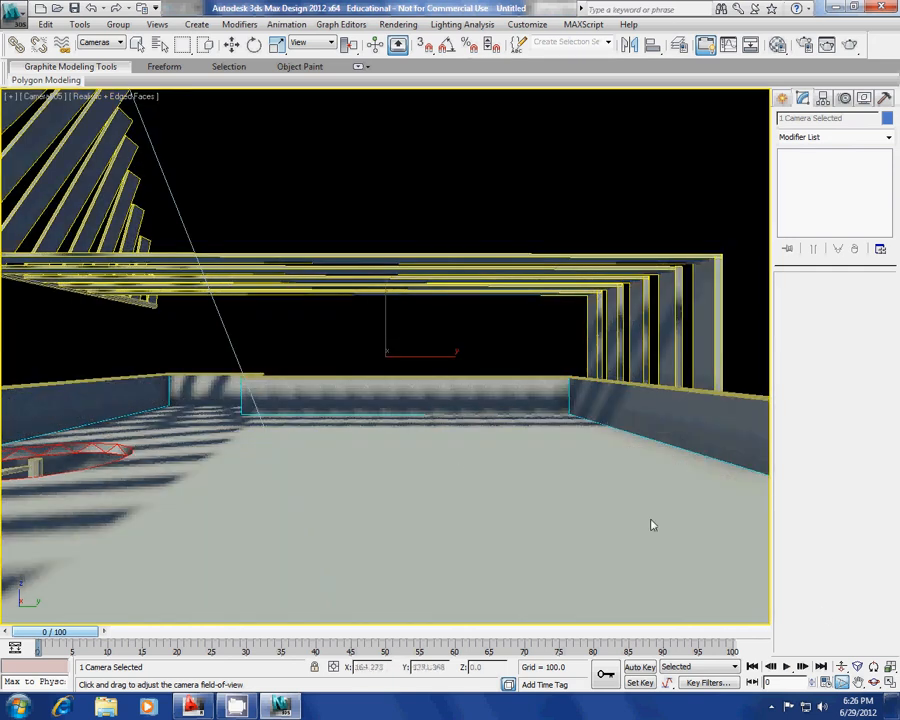
Dolly Camera005 back across the rooftop and orbit it to reveal the foreground ledge.
{"action": "left_click", "coordinate": [842, 667]}
{"action": "mouse_move", "coordinate": [430, 366]}
{"action": "left_mouse_down"}
{"action": "mouse_move", "coordinate": [428, 377]}
{"action": "mouse_move", "coordinate": [428, 362]}
{"action": "left_mouse_up"}
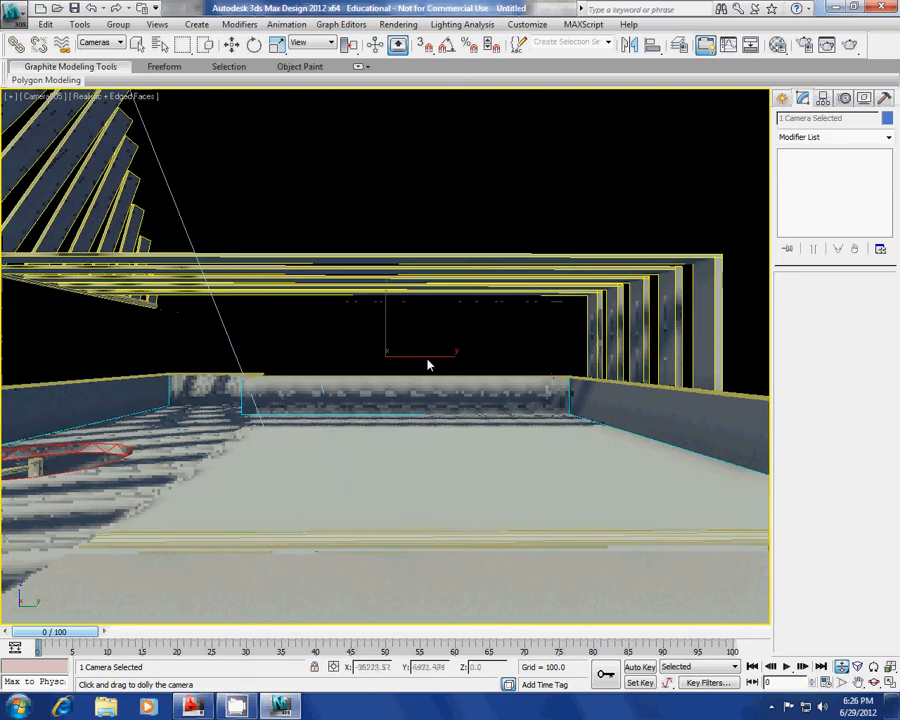
{"action": "middle_click_drag", "start_coordinate": [428, 362], "coordinate": [387, 373], "text": "alt"}
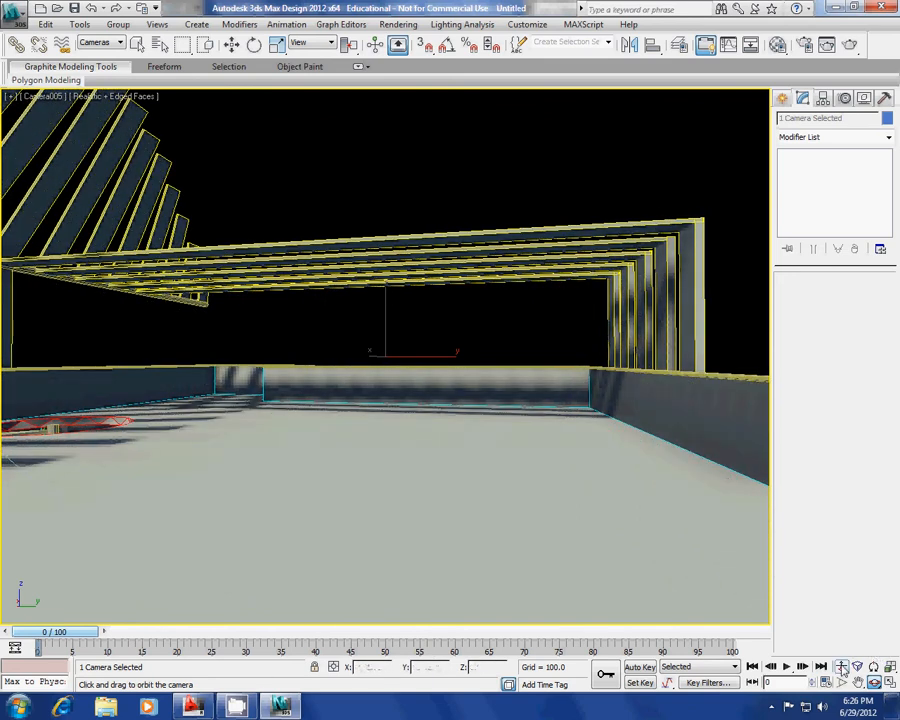
{"action": "left_click", "coordinate": [842, 668]}
{"action": "mouse_move", "coordinate": [364, 326]}
{"action": "left_mouse_down"}
{"action": "mouse_move", "coordinate": [361, 336]}
{"action": "mouse_move", "coordinate": [361, 324]}
{"action": "left_mouse_up"}
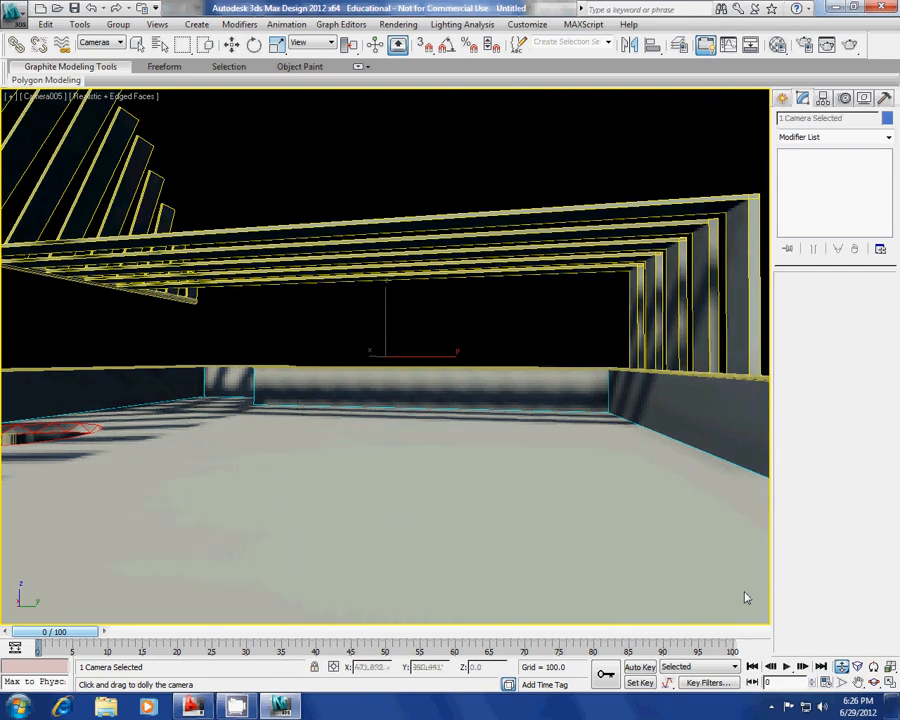
{"action": "middle_click_drag", "start_coordinate": [366, 412], "coordinate": [414, 384], "text": "alt"}
Fine-tune Camera005's distance toward the far parapet and its field of view.
{"action": "left_click", "coordinate": [841, 666]}
{"action": "mouse_move", "coordinate": [414, 336]}
{"action": "left_mouse_down"}
{"action": "mouse_move", "coordinate": [422, 362]}
{"action": "mouse_move", "coordinate": [407, 358]}
{"action": "left_mouse_up"}
{"action": "left_click", "coordinate": [841, 682]}
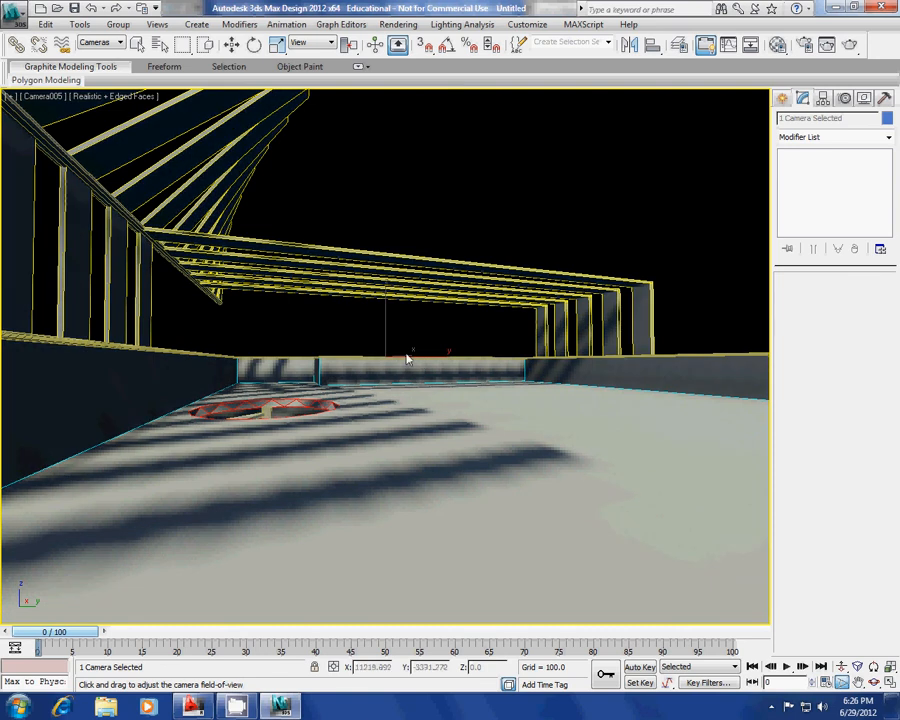
{"action": "left_click", "coordinate": [59, 97]}
Switch from Camera001 to a Perspective view lit by default lights.
{"action": "mouse_move", "coordinate": [183, 118]}
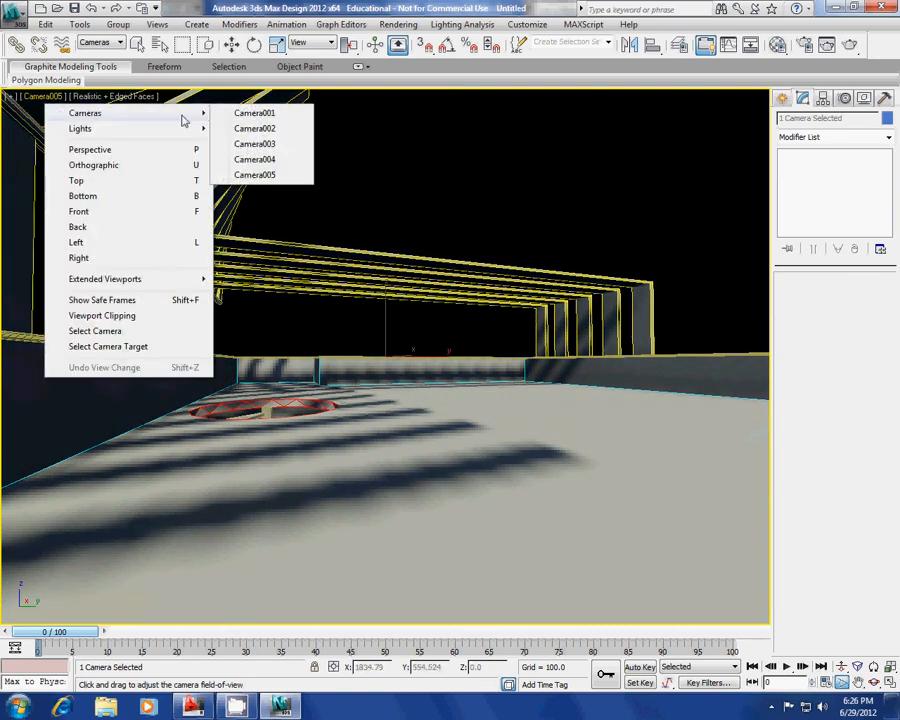
{"action": "left_click", "coordinate": [255, 114]}
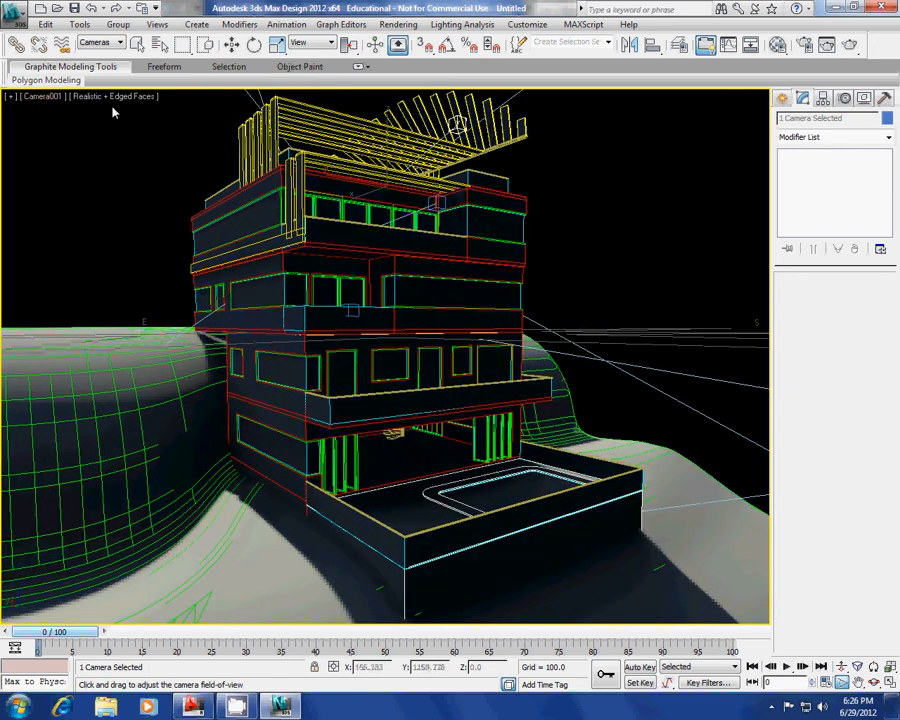
{"action": "key", "text": "p"}
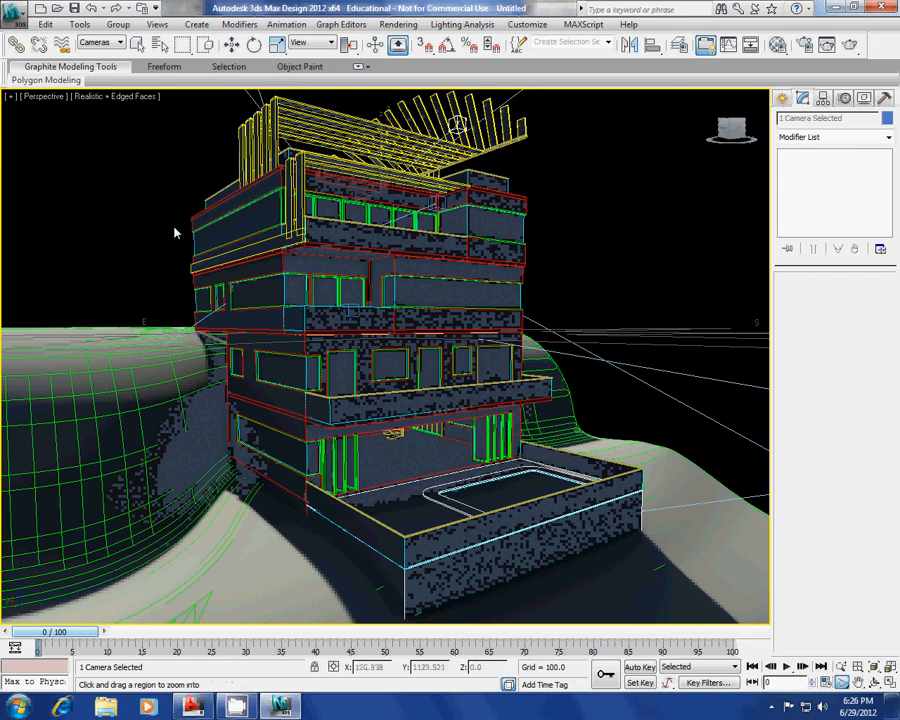
{"action": "left_click", "coordinate": [112, 98]}
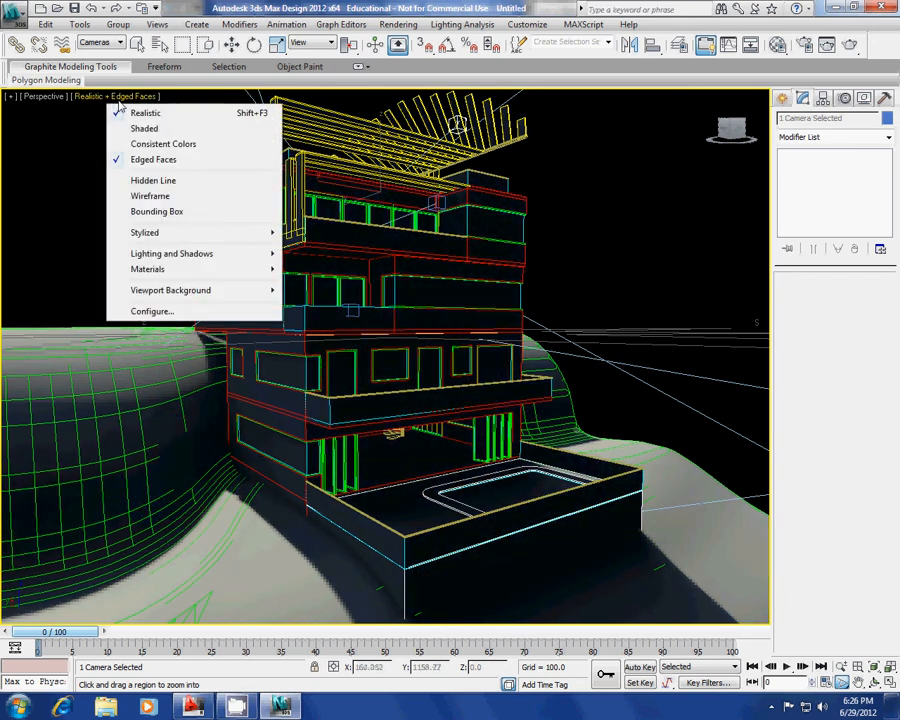
{"action": "left_click", "coordinate": [295, 256]}
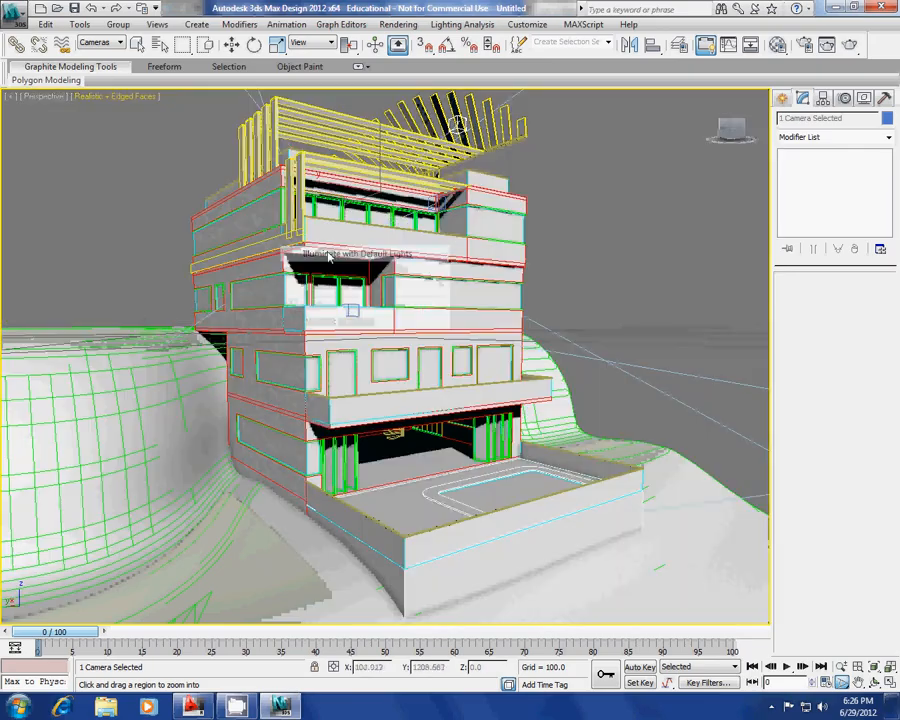
Orbit and zoom the perspective view to show the whole hillside house and cameras from above.
{"action": "key", "text": "ctrl+r"}
{"action": "left_click_drag", "start_coordinate": [382, 297], "coordinate": [358, 337]}
{"action": "scroll", "coordinate": [263, 305], "scroll_direction": "down", "scroll_amount": 5}
{"action": "scroll", "coordinate": [300, 336], "scroll_direction": "up", "scroll_amount": 3}
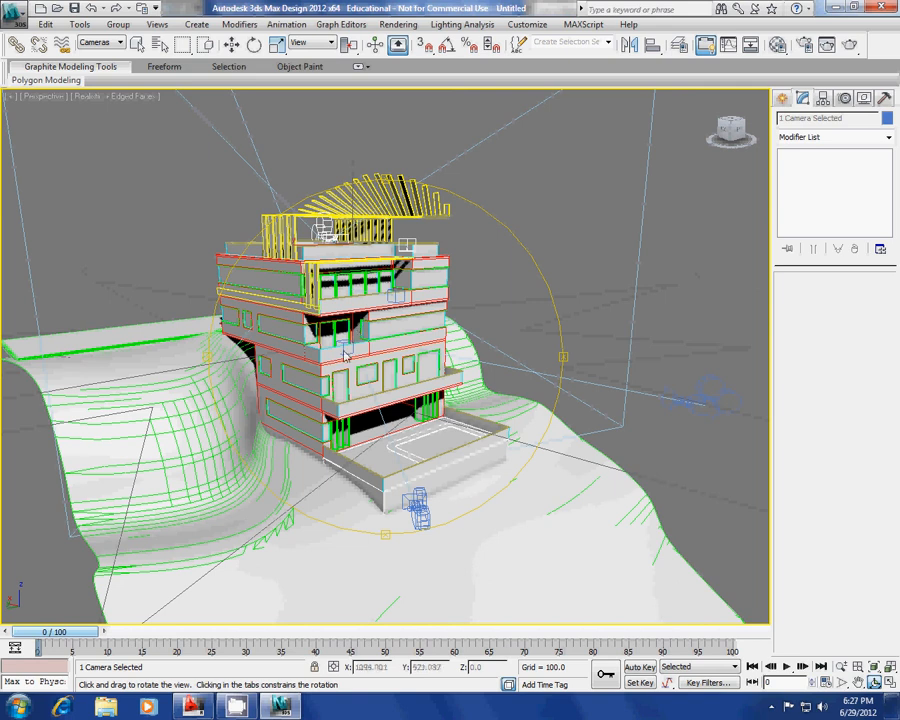
{"action": "scroll", "coordinate": [377, 410], "scroll_direction": "up", "scroll_amount": 3}
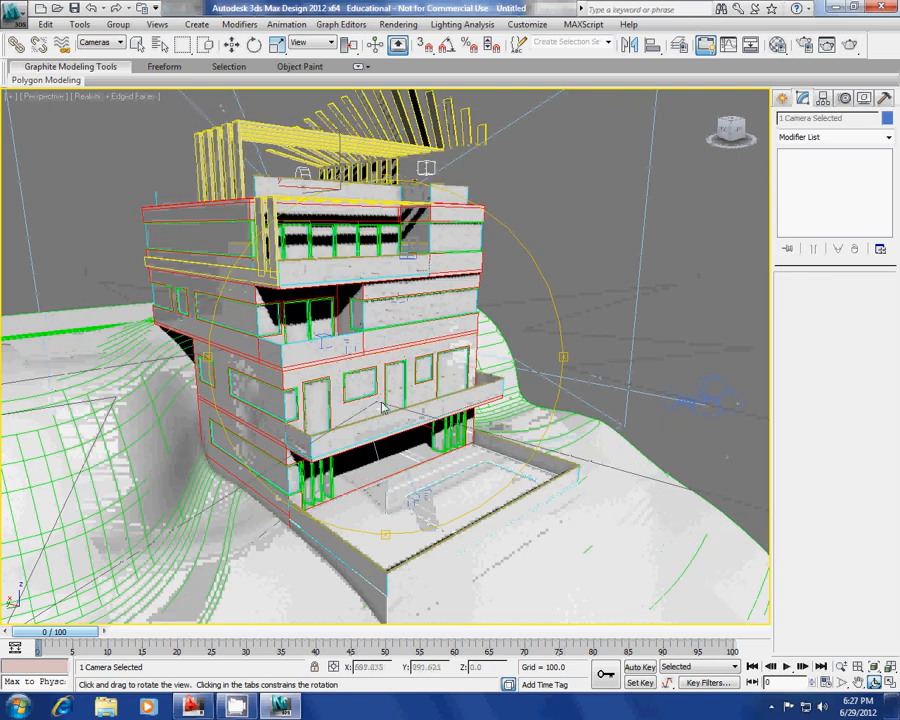
{"action": "scroll", "coordinate": [381, 407], "scroll_direction": "down", "scroll_amount": 3}
{"action": "middle_click_drag", "start_coordinate": [381, 396], "coordinate": [384, 392]}
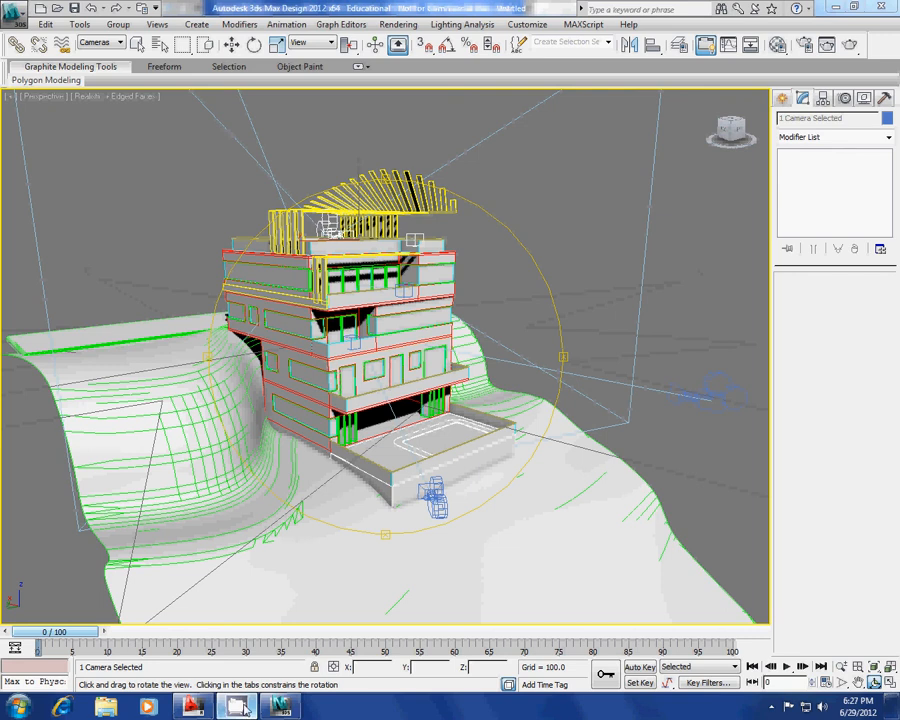
{"action": "left_click", "coordinate": [773, 707]}
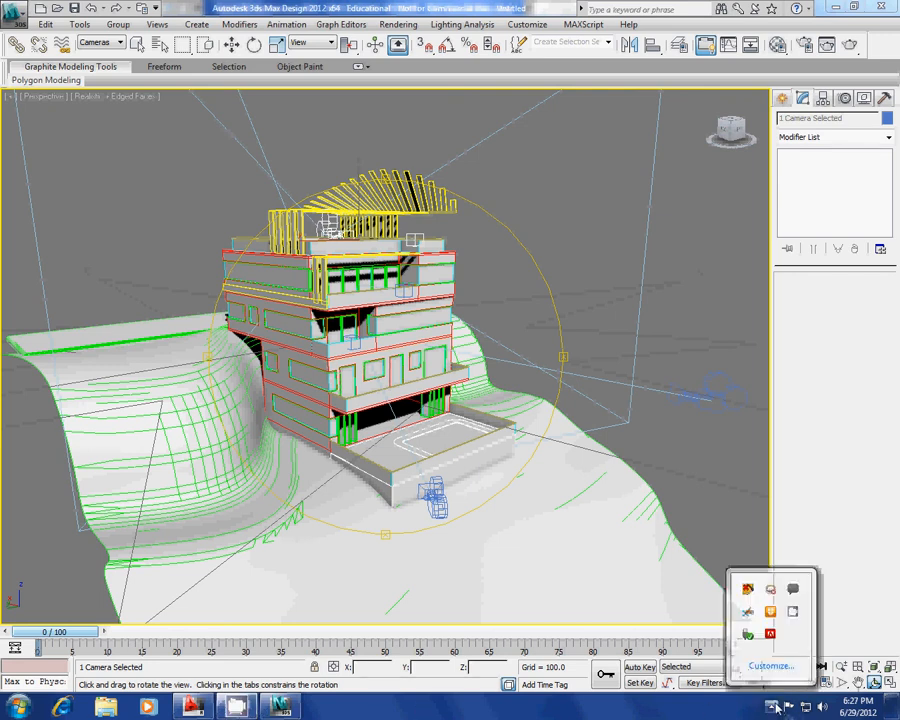